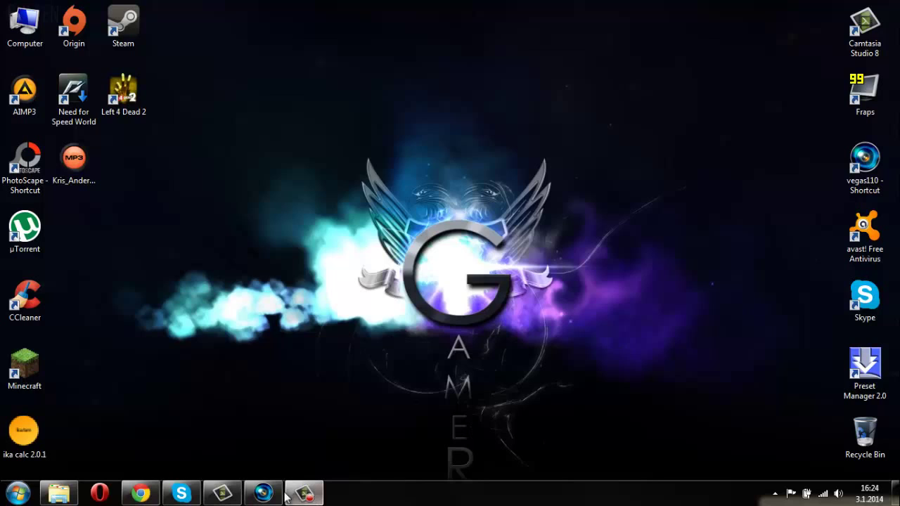
Step: Check the game recordings in the Fraps Movies folder and put the folder window away again
mouse_move(263, 493)
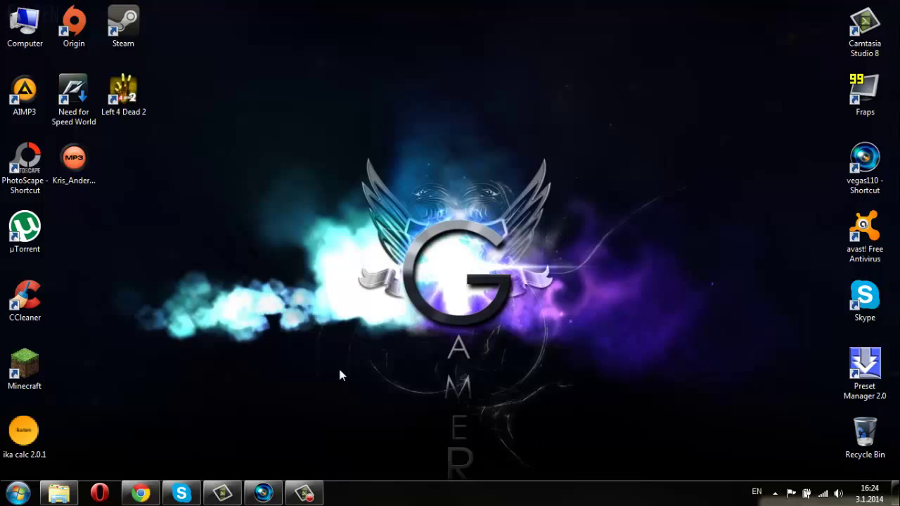
click(59, 493)
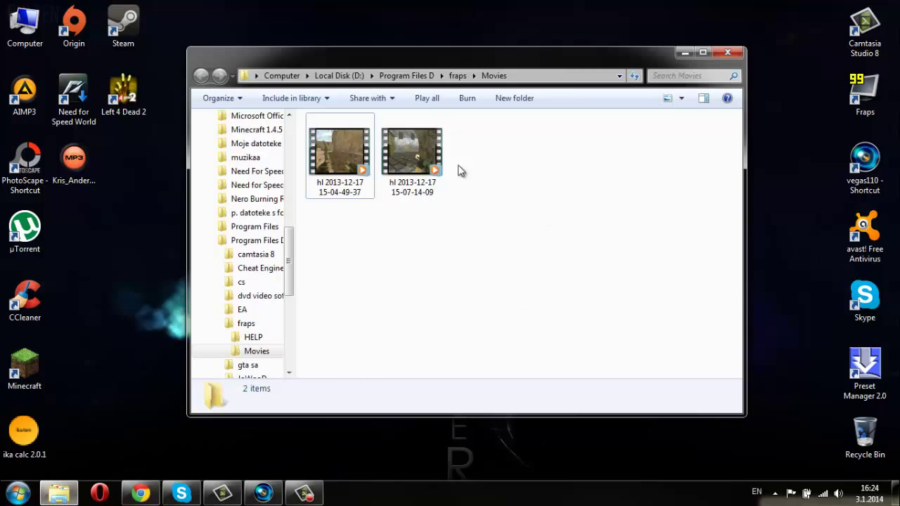
click(684, 52)
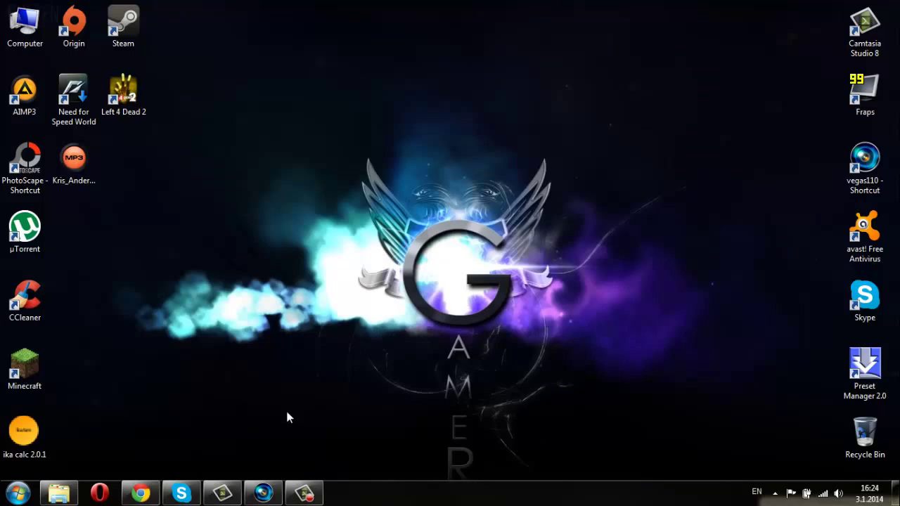
Step: Switch to Vegas Pro and add one video track and two audio tracks to the empty project
click(263, 493)
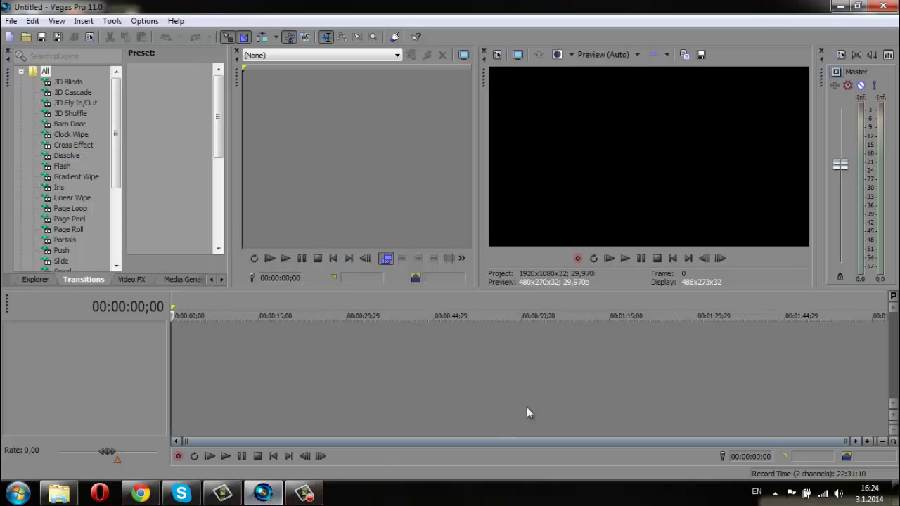
right_click(198, 338)
click(226, 374)
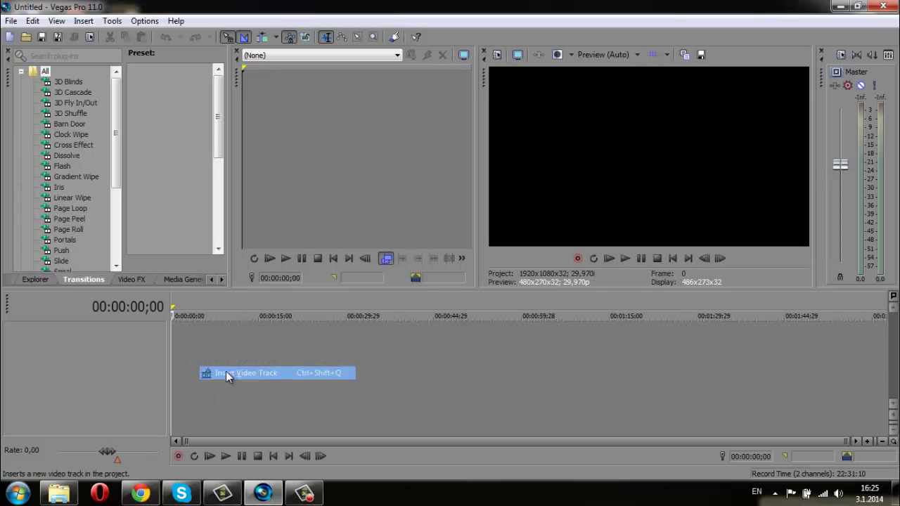
right_click(209, 408)
click(225, 428)
right_click(220, 417)
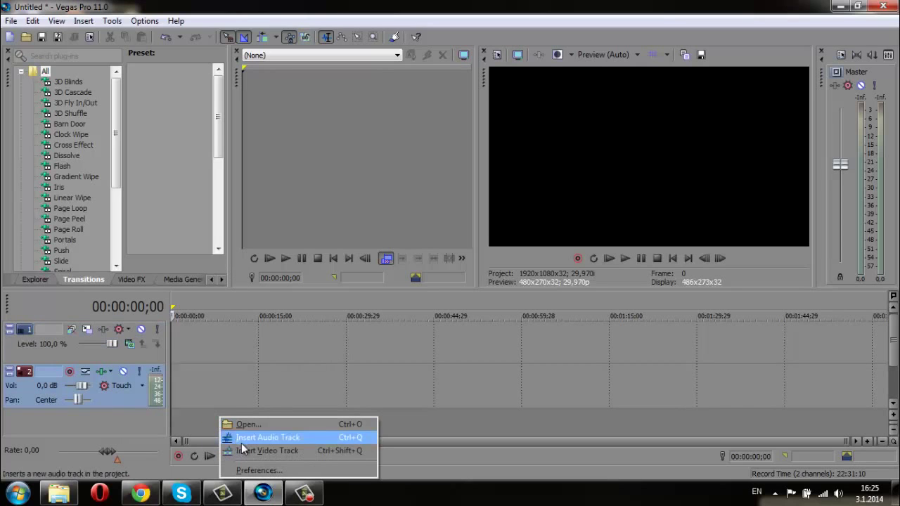
click(240, 437)
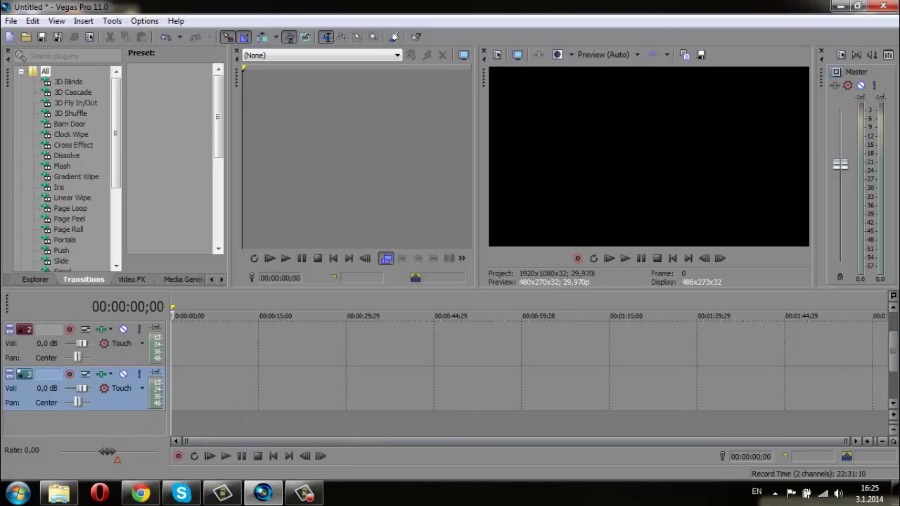
Step: Insert a second video track above the existing video track
scroll(886, 336, up, 2)
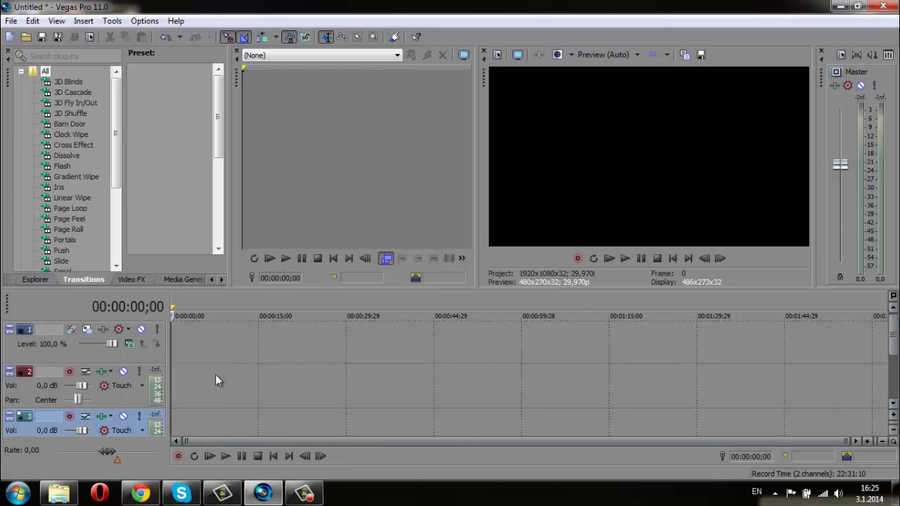
click(184, 334)
key(space)
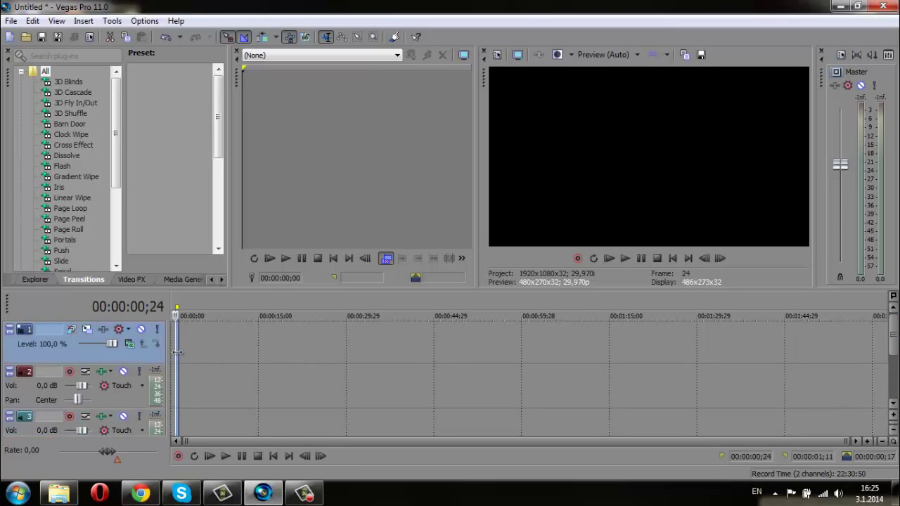
click(180, 349)
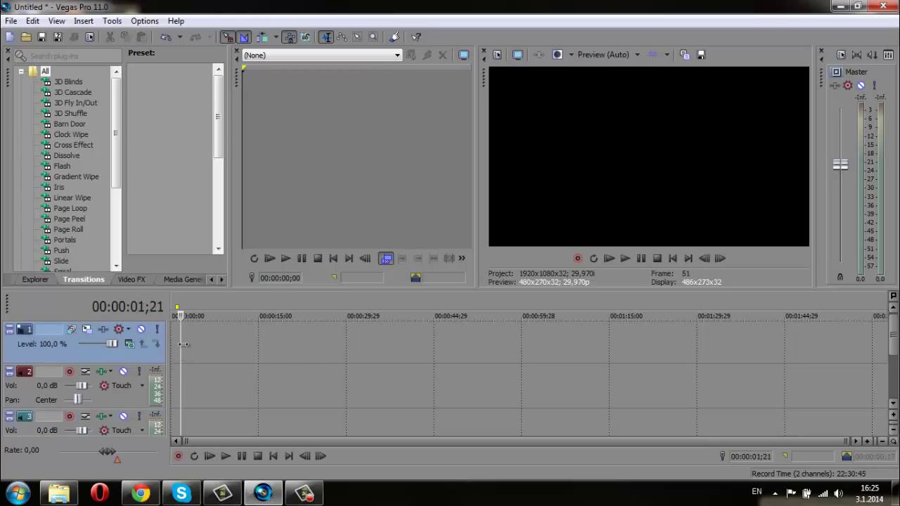
right_click(190, 345)
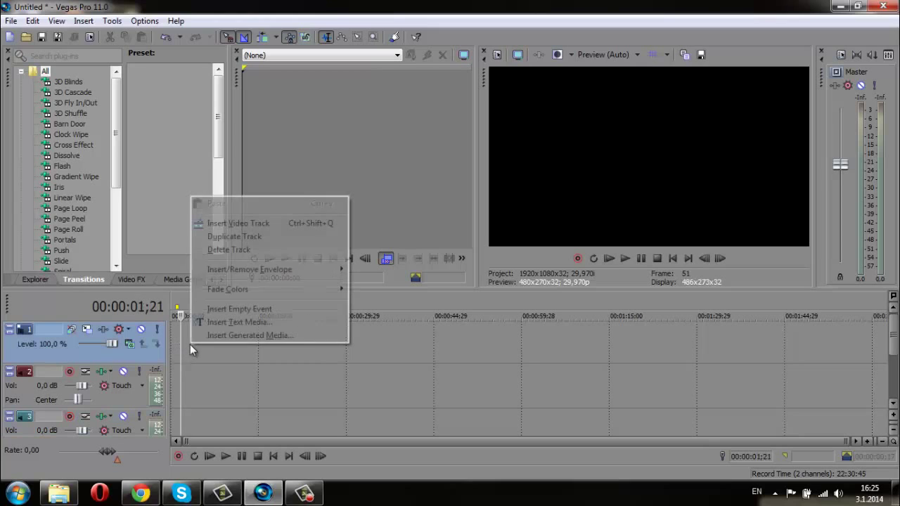
click(257, 222)
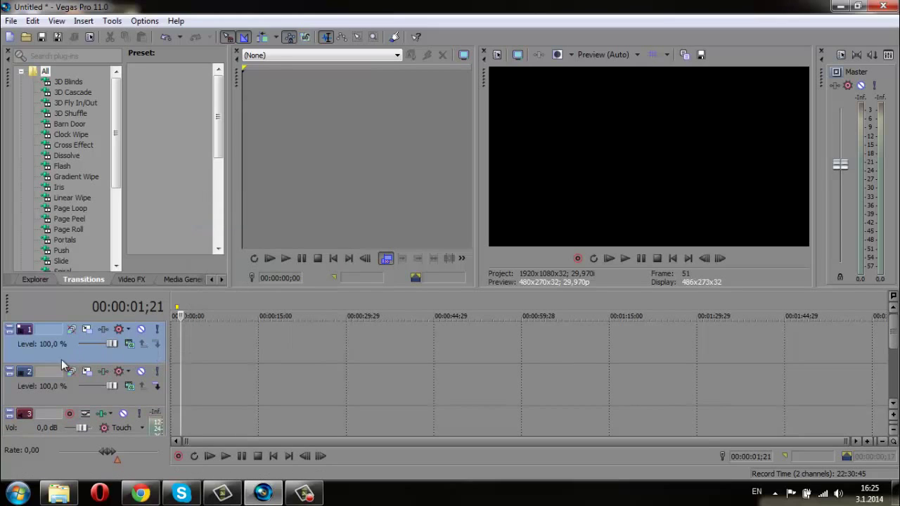
click(56, 495)
drag(533, 77, 809, 73)
drag(619, 163, 226, 383)
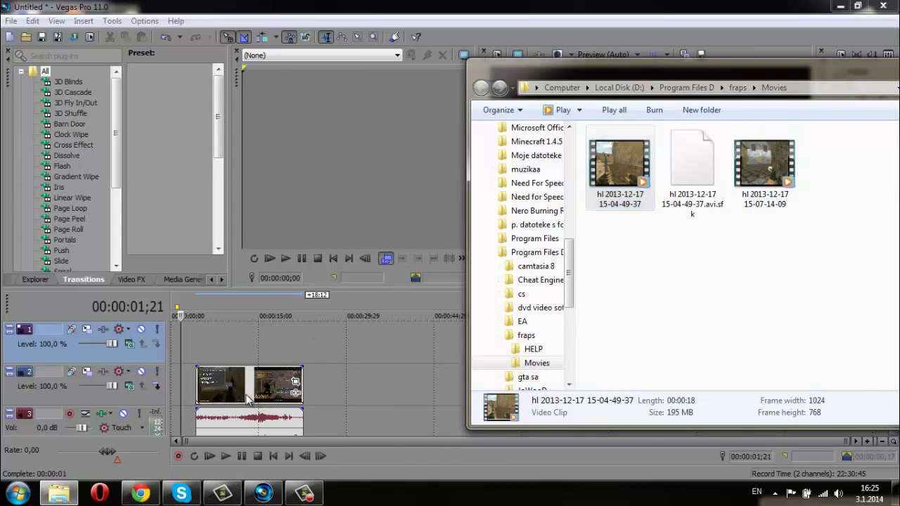
drag(254, 398, 239, 398)
Step: Preview the clip's opening, return the cursor to before the clip, and shift the clip about 8 seconds later on the timeline
click(625, 258)
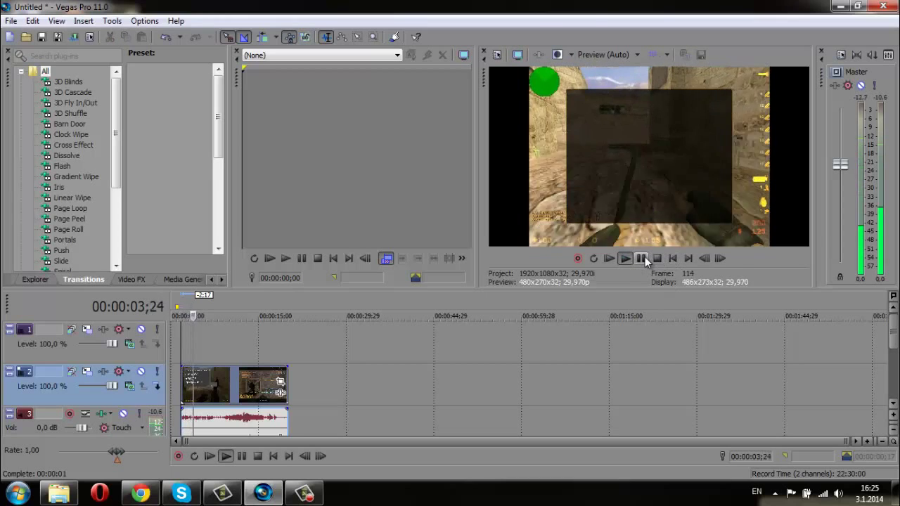
click(642, 259)
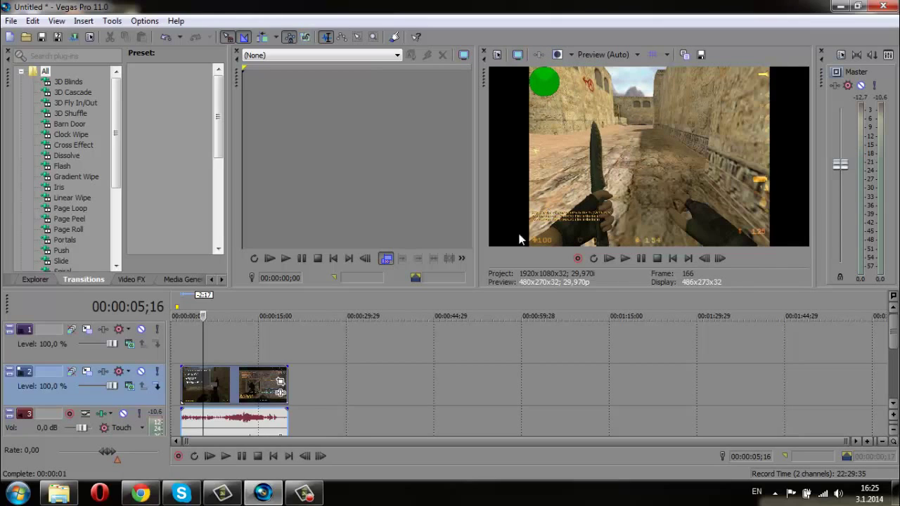
key(space)
drag(204, 316, 180, 316)
key(space)
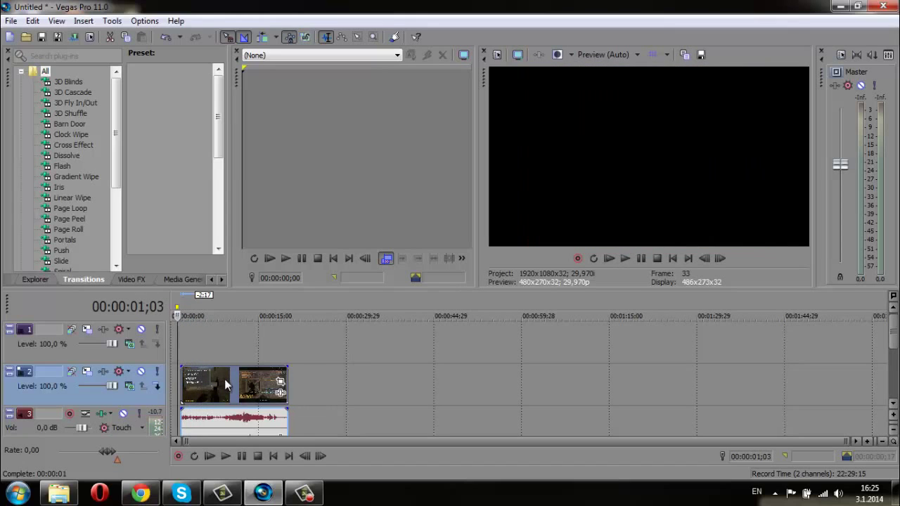
drag(224, 379, 274, 379)
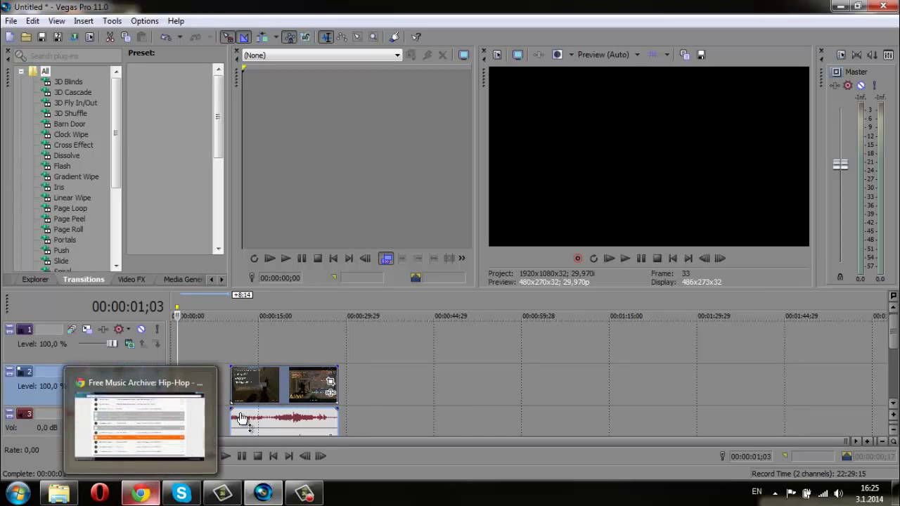
mouse_move(893, 337)
mouse_down()
mouse_move(894, 383)
mouse_move(894, 348)
mouse_up()
Step: Switch to Chrome and look through the Hip-Hop track list on Free Music Archive
click(146, 495)
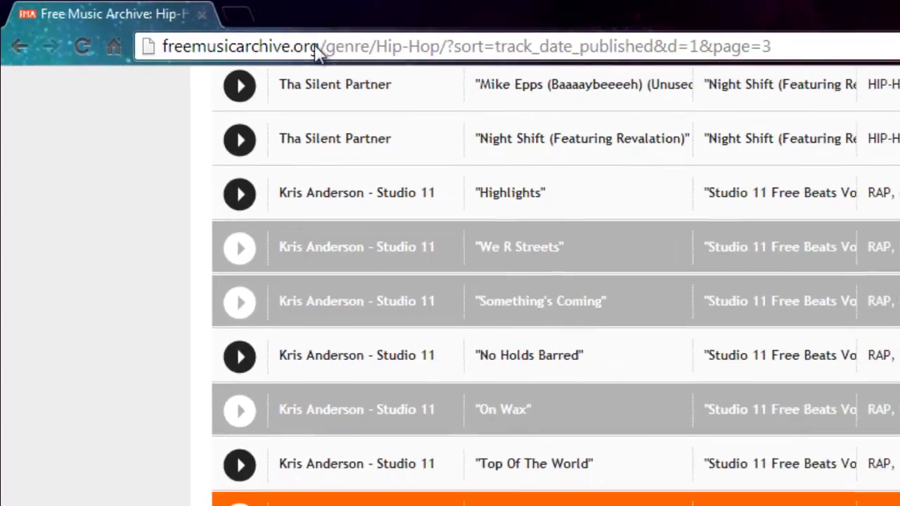
scroll(613, 331, down, 2)
scroll(501, 267, up, 4)
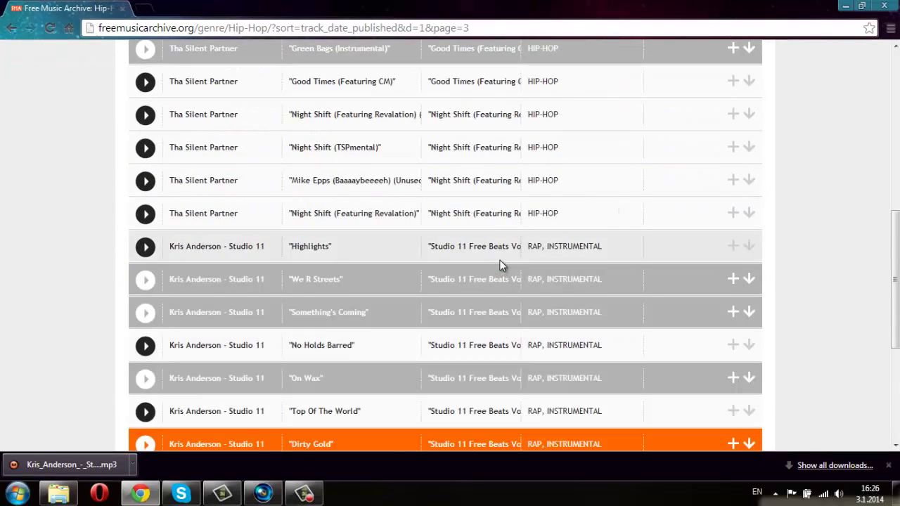
scroll(501, 260, up, 5)
scroll(501, 259, up, 2)
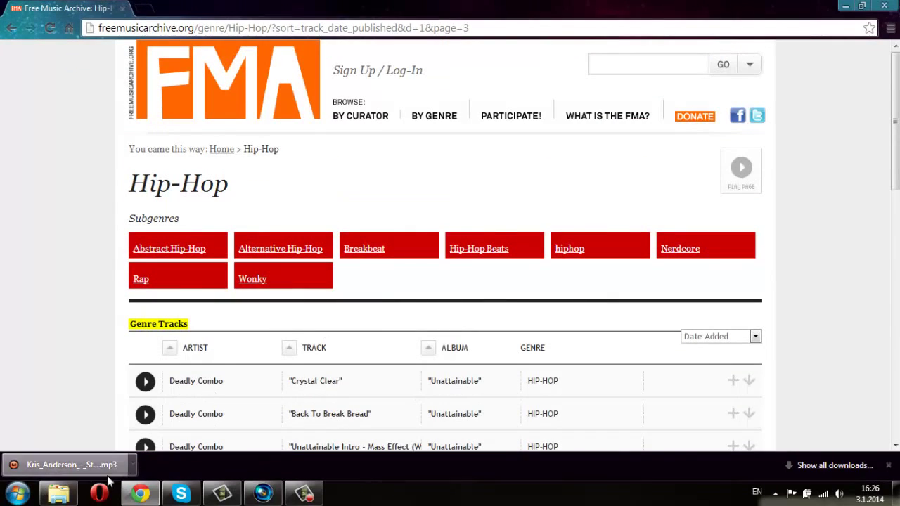
Step: Dismiss the downloads bar, replace the Free Music Archive tab with a new blank tab, and minimize the browser
click(888, 464)
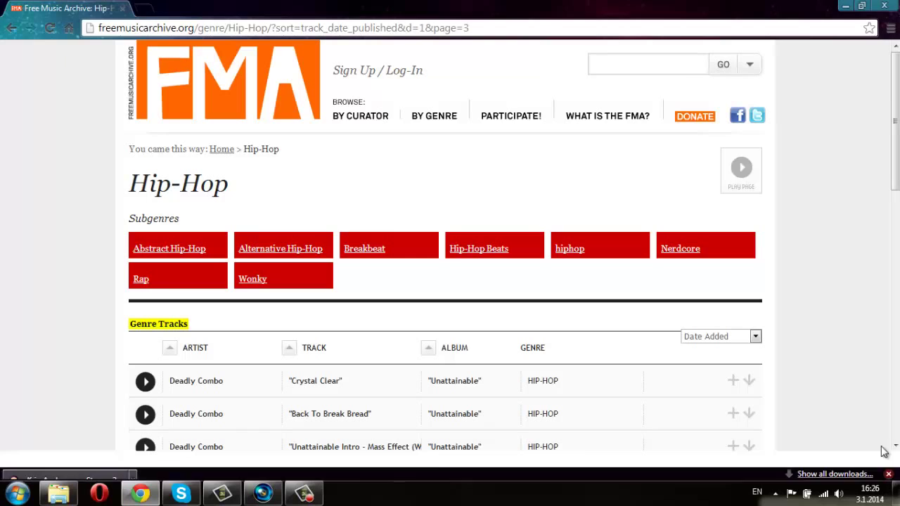
click(141, 8)
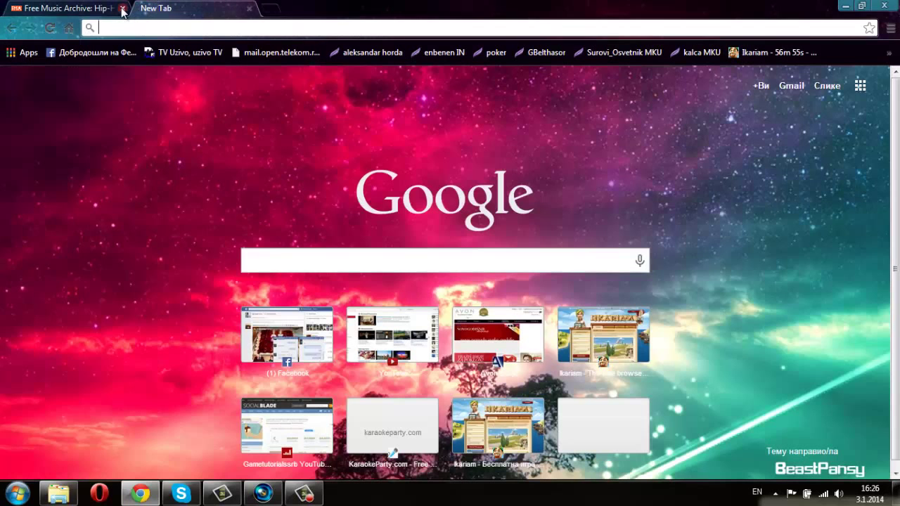
click(123, 9)
click(845, 6)
Step: Add the MP3 song from the desktop to the second audio track and move it to the timeline's start
click(842, 7)
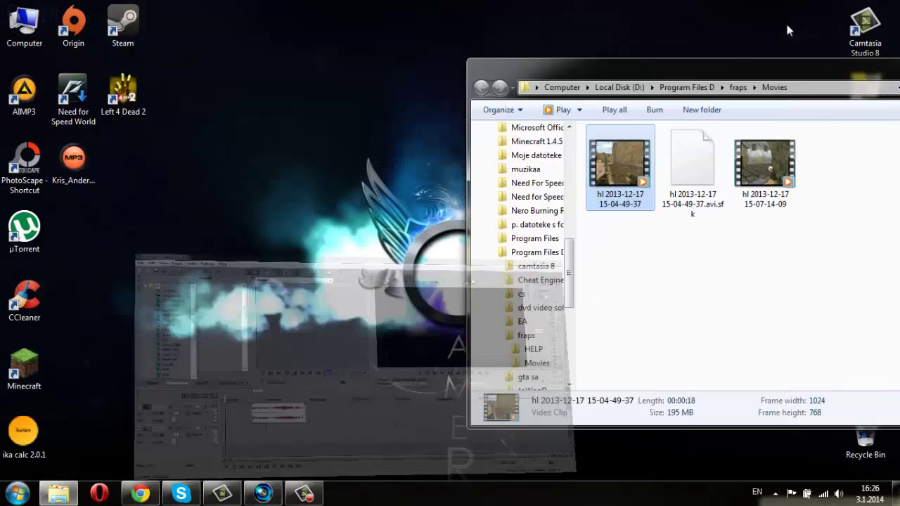
drag(869, 63, 740, 48)
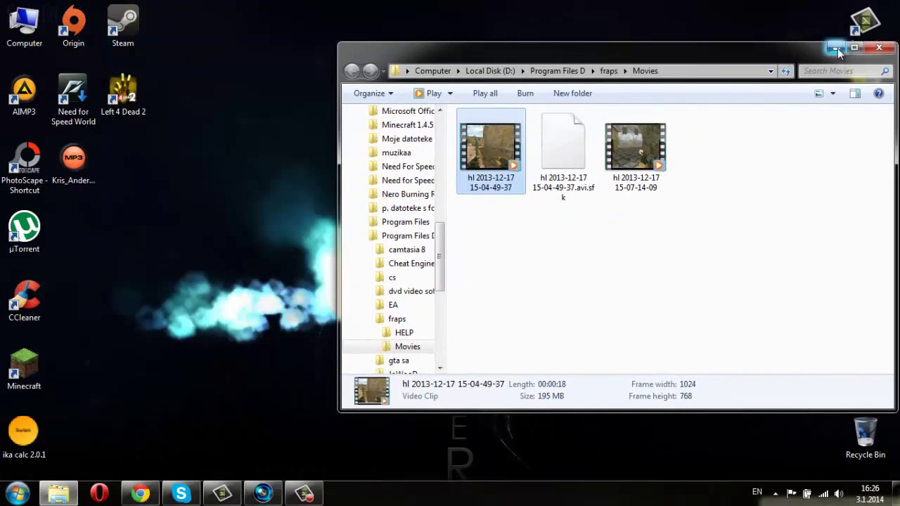
click(837, 48)
drag(73, 159, 191, 393)
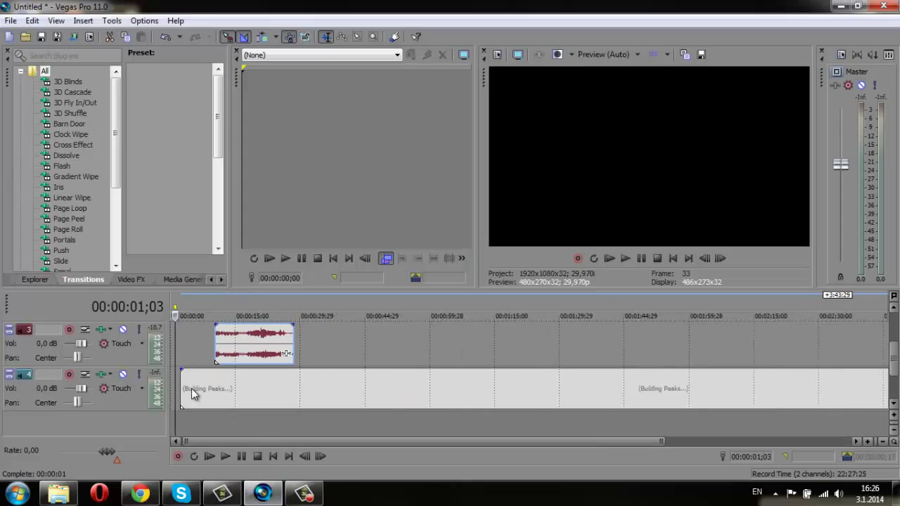
scroll(191, 390, down, 1)
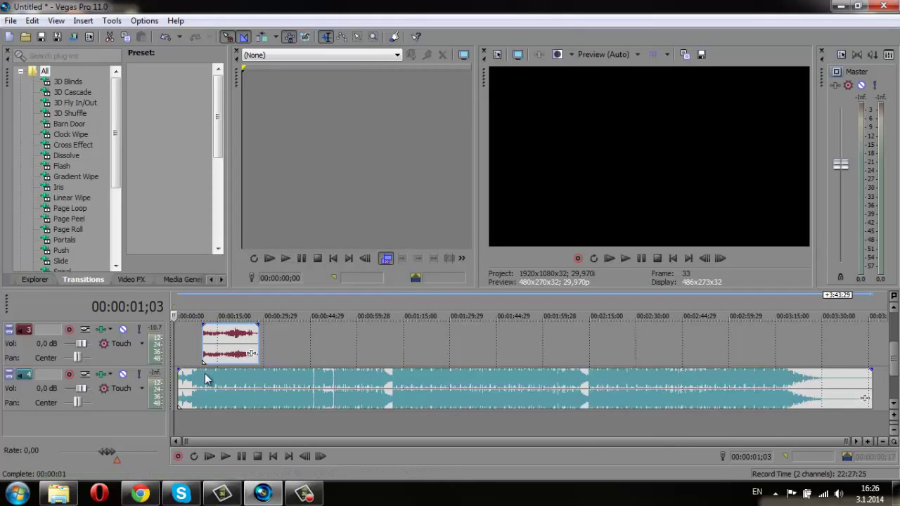
mouse_move(230, 380)
mouse_down()
mouse_move(223, 382)
mouse_move(226, 372)
mouse_up()
drag(893, 359, 893, 332)
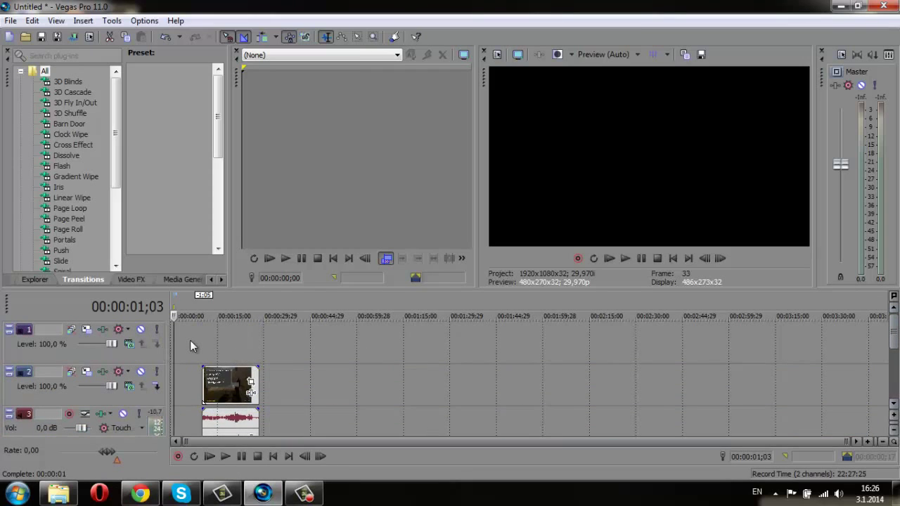
click(135, 492)
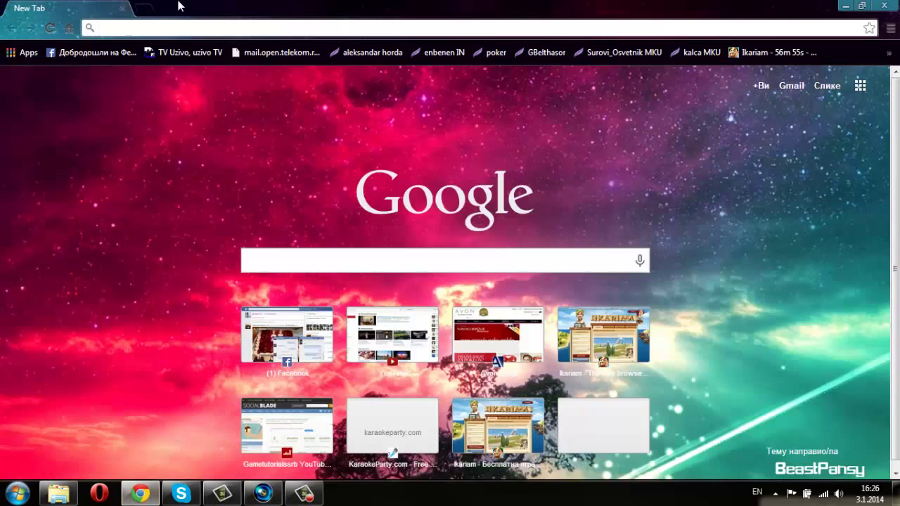
text(1001)
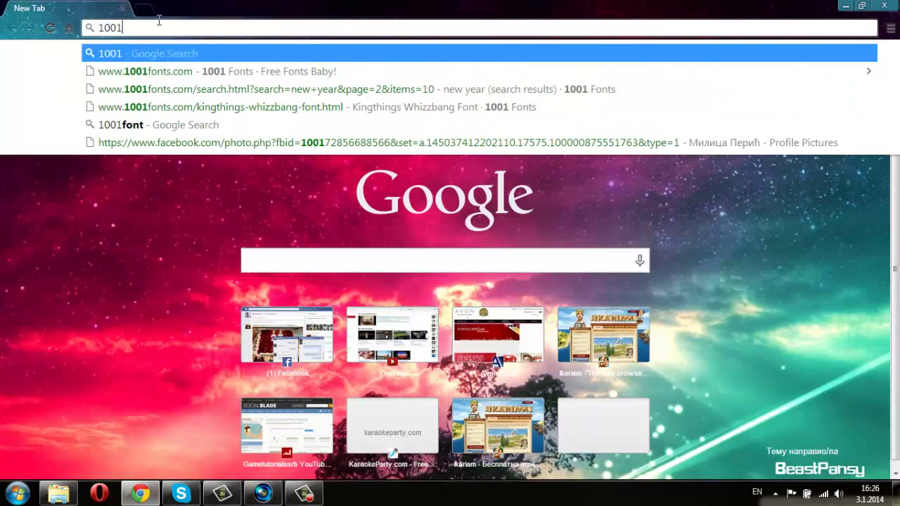
key(Down)
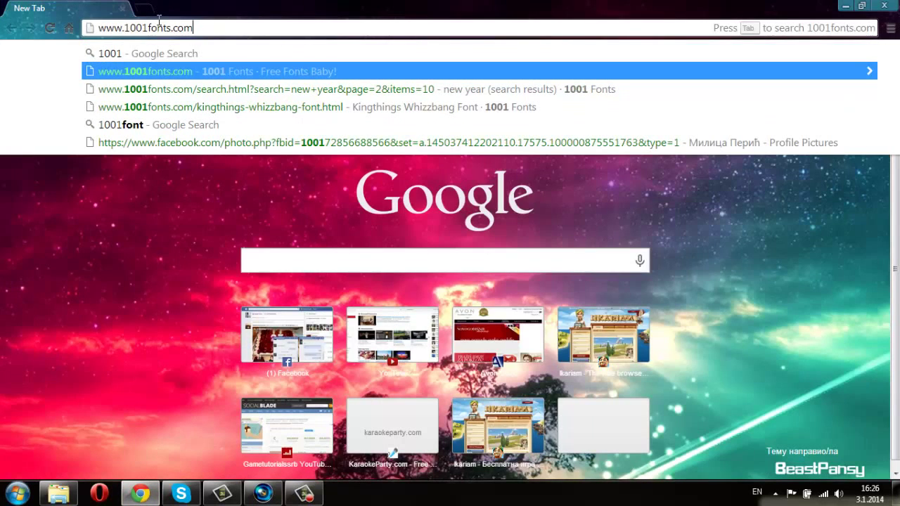
key(Return)
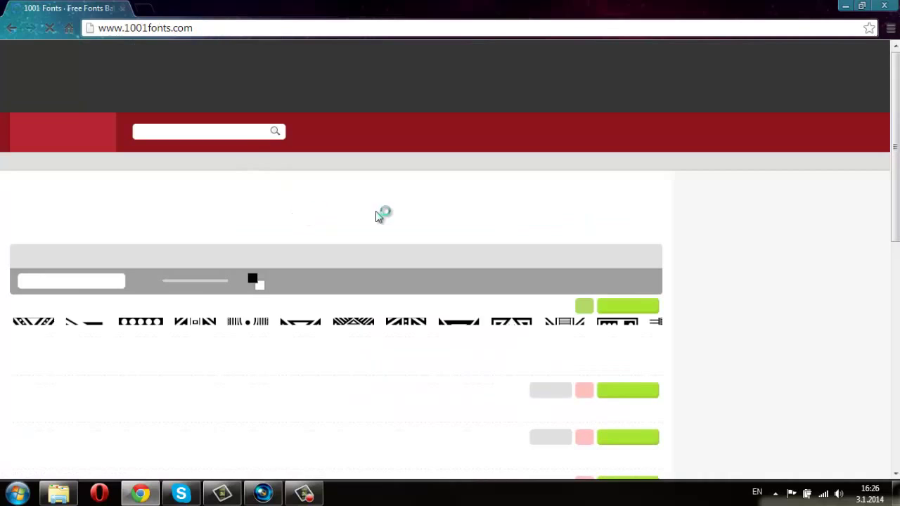
Step: Browse the free fonts listed on the 1001 Fonts front page
scroll(373, 210, down, 4)
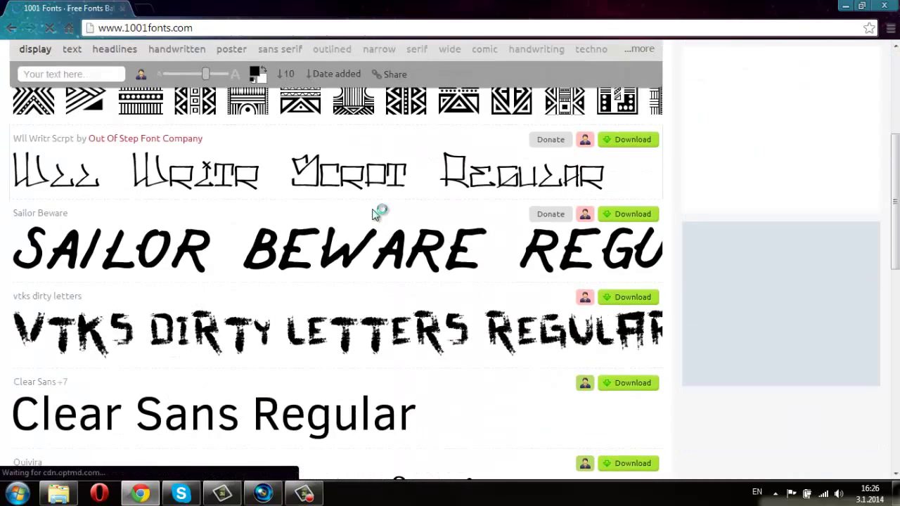
scroll(373, 213, down, 2)
scroll(373, 213, up, 1)
scroll(373, 213, down, 1)
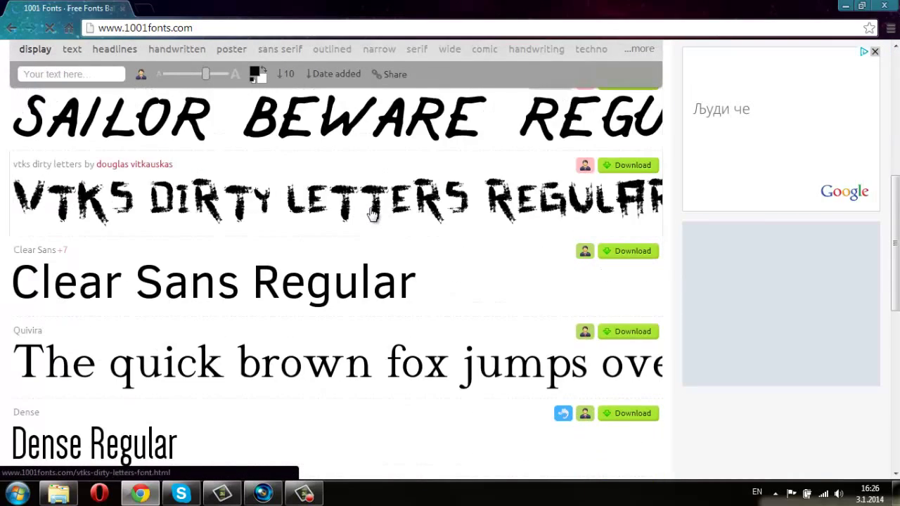
scroll(373, 213, down, 8)
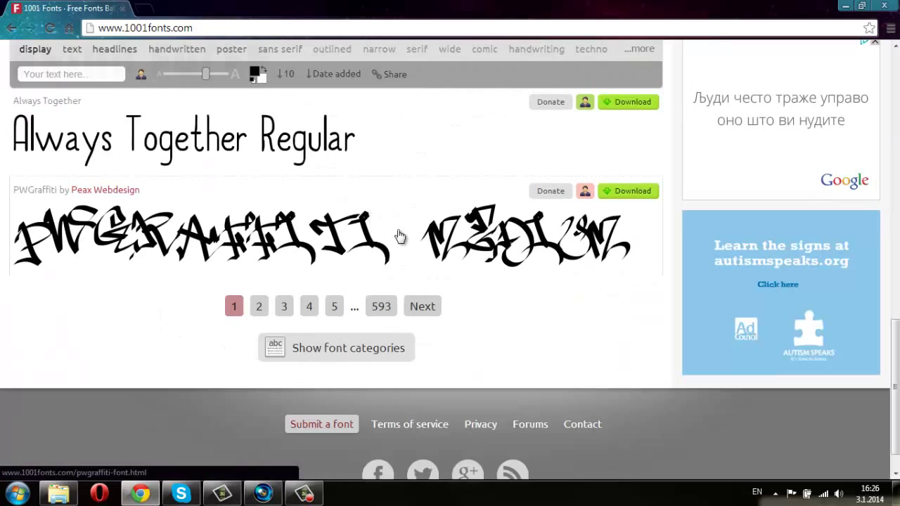
scroll(398, 234, up, 9)
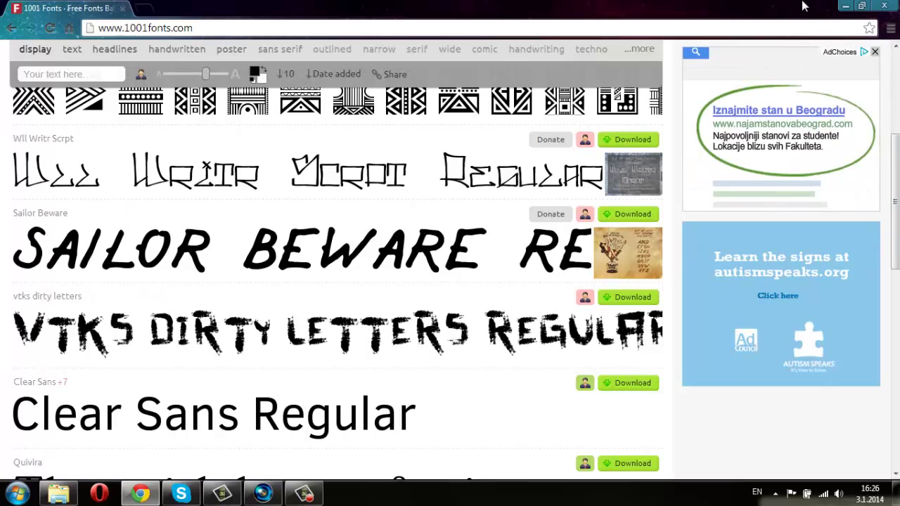
Step: Return to Vegas Pro and insert text media on the top video track at the playhead, using the gametutorialssss preset
click(845, 5)
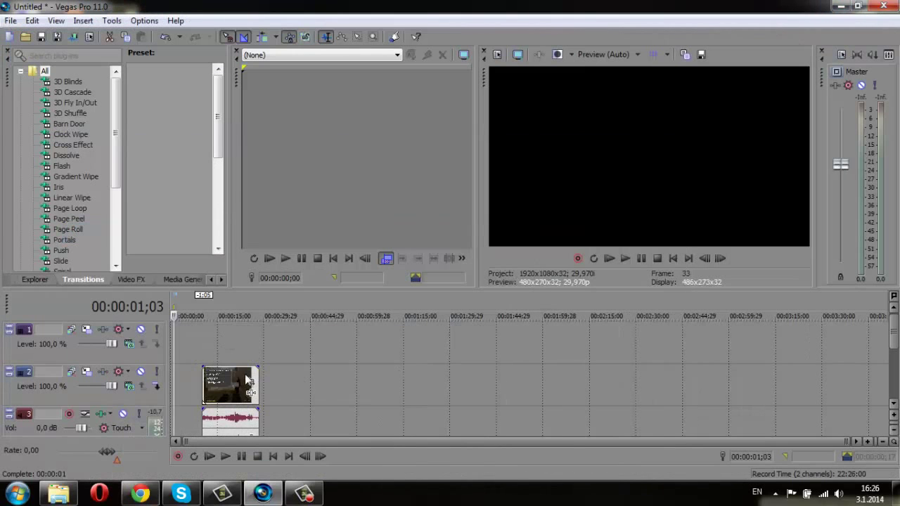
right_click(177, 340)
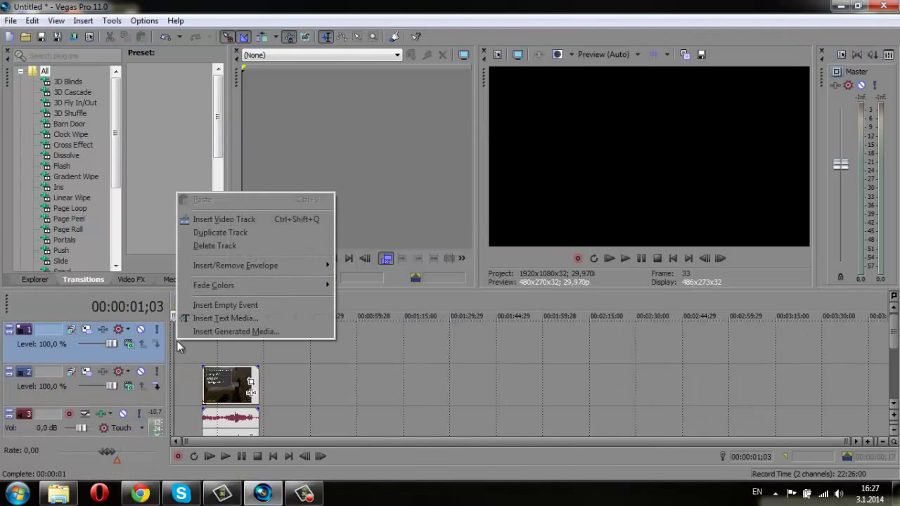
click(209, 319)
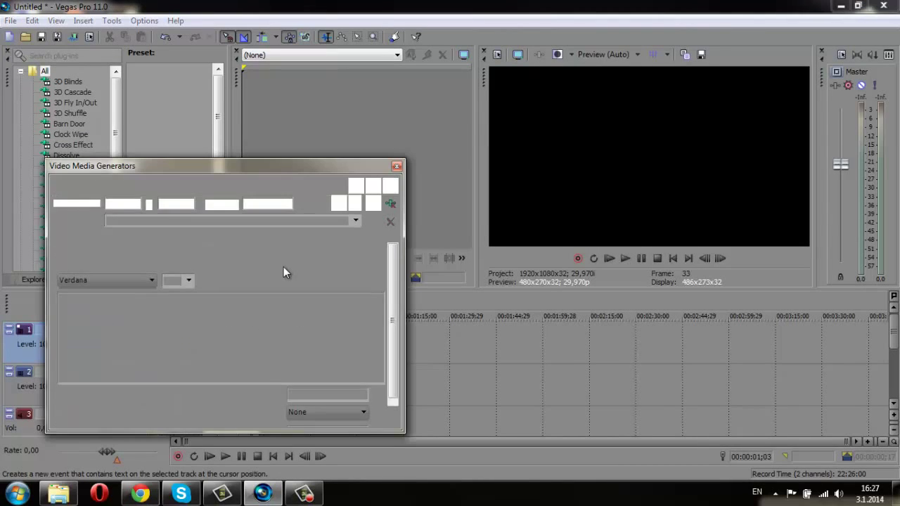
click(356, 220)
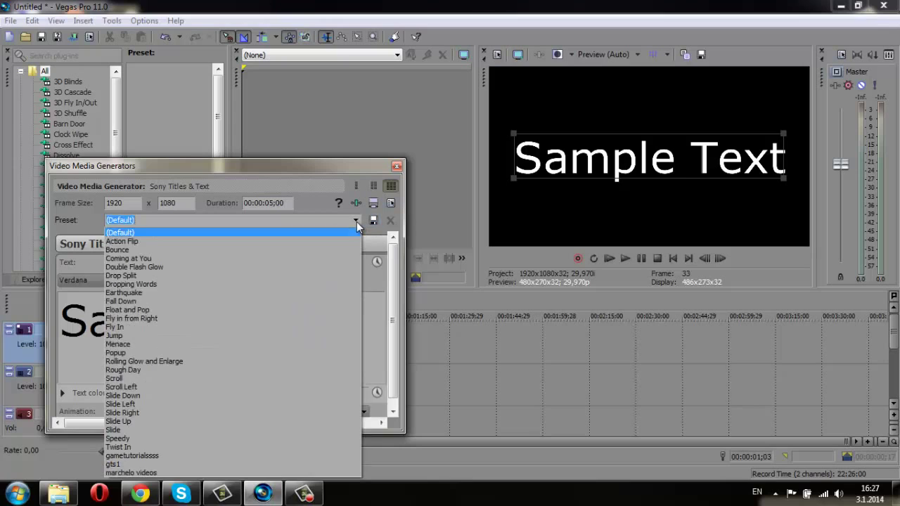
click(181, 456)
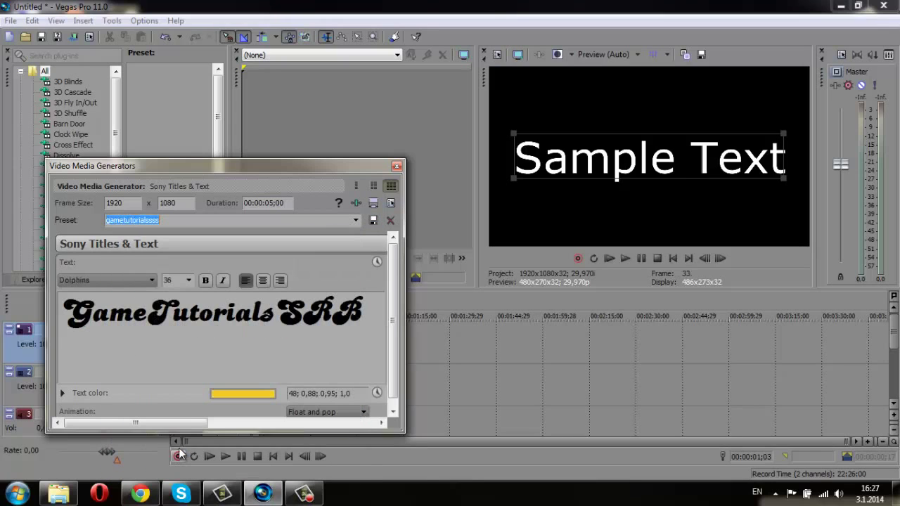
Step: Set the font of the whole GameTutorialsSRB title text to Parry Hotter and close the media generator
click(369, 313)
key(ctrl+a)
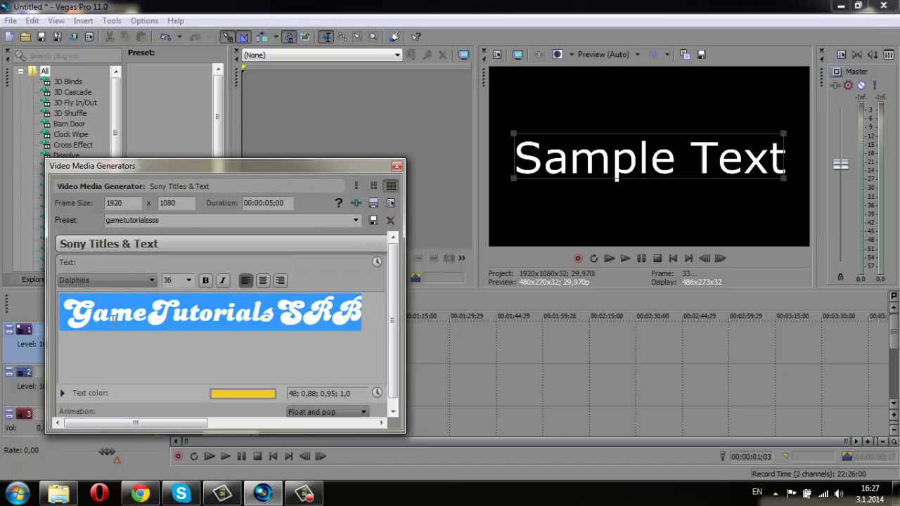
click(120, 280)
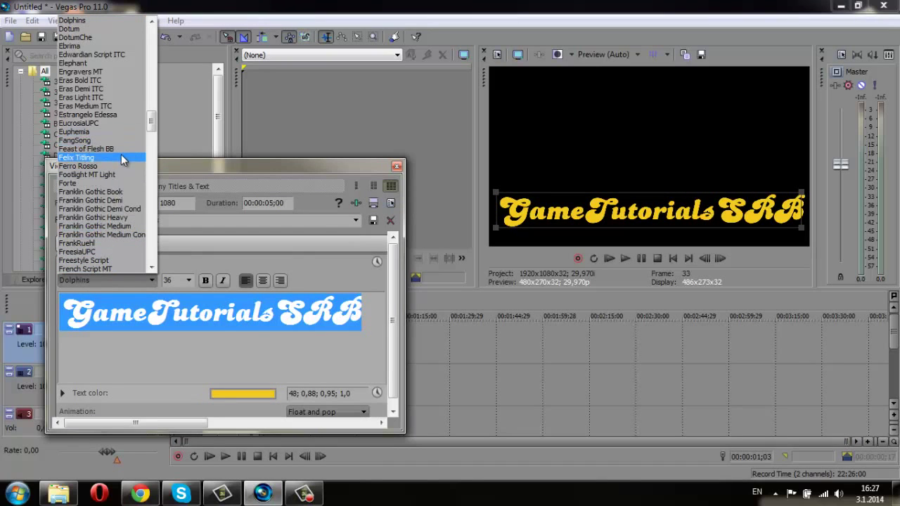
drag(150, 121, 141, 205)
click(103, 236)
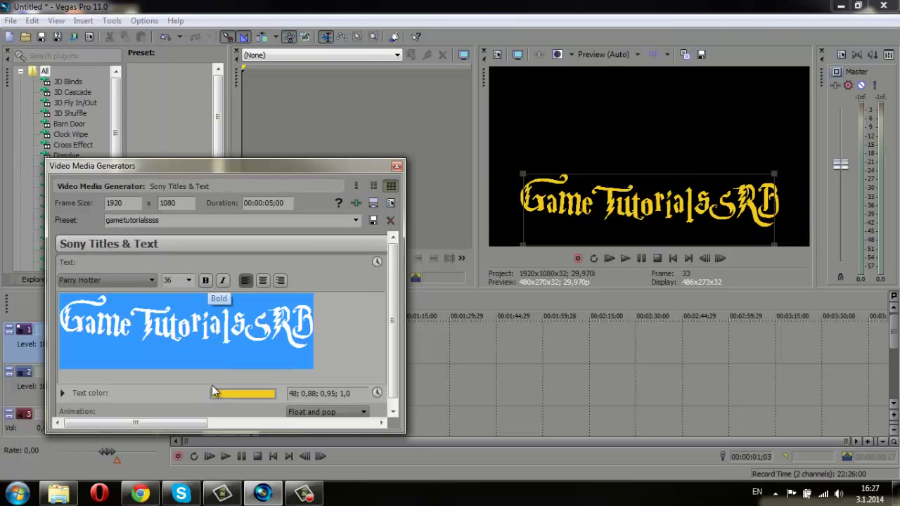
click(396, 168)
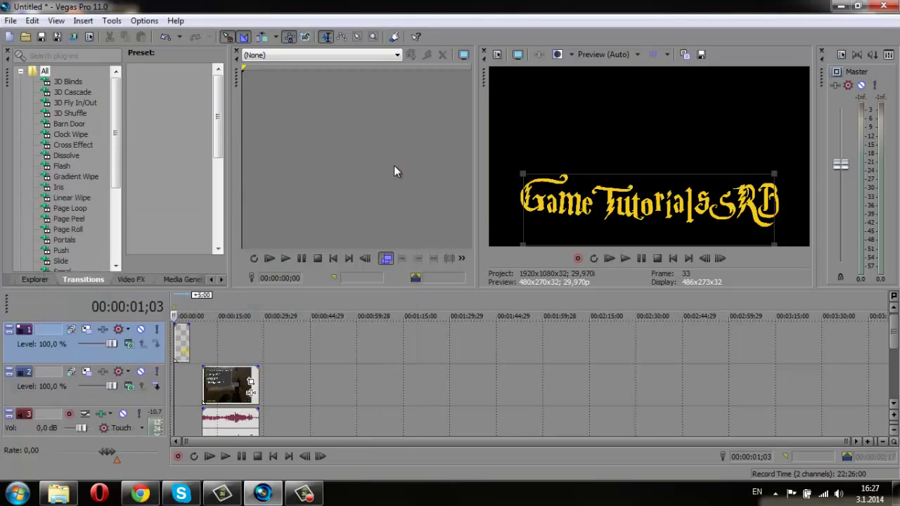
Step: Play back the title event in the preview to check its text animation
click(609, 257)
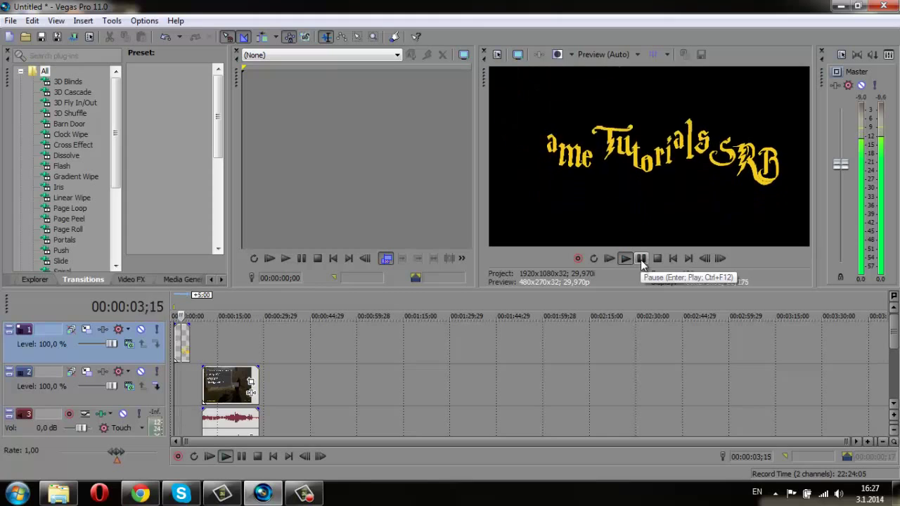
click(641, 260)
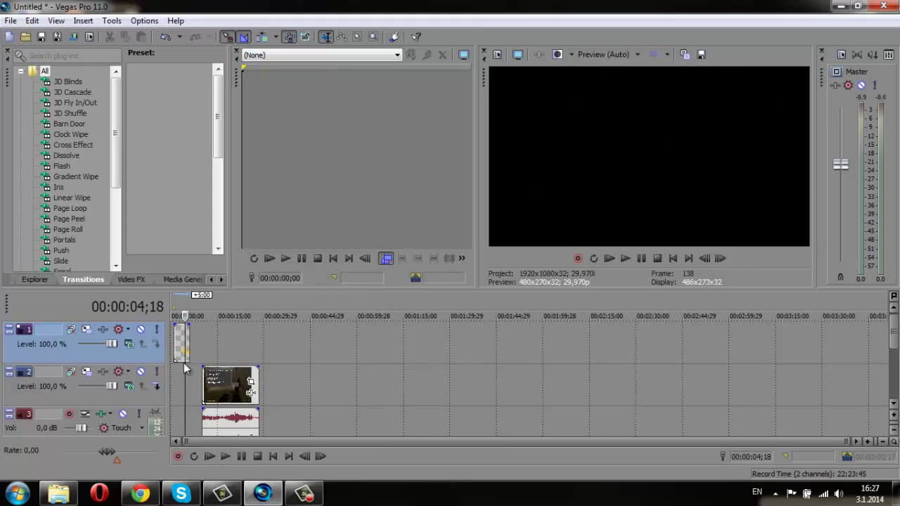
scroll(184, 368, up, 10)
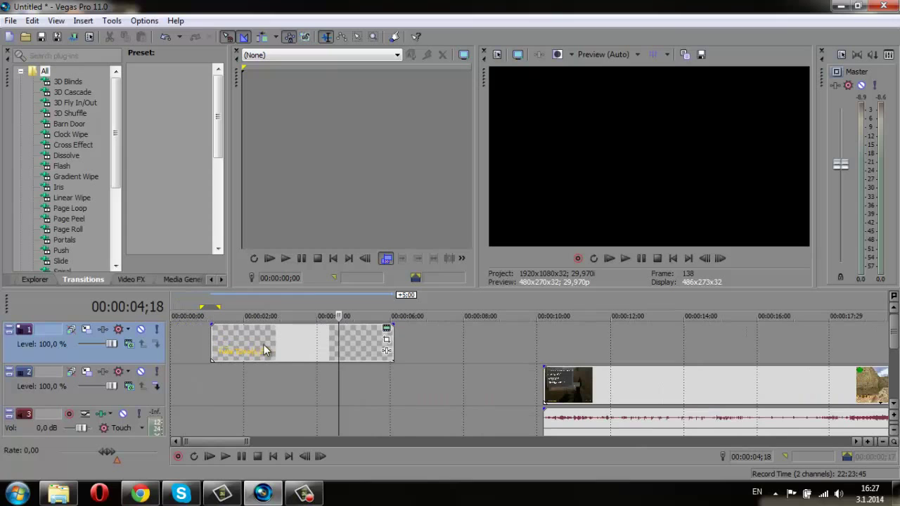
click(611, 259)
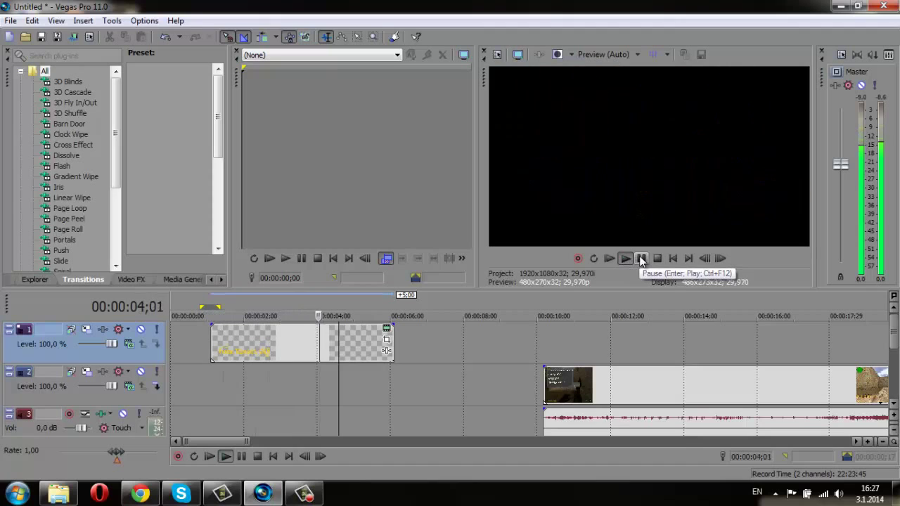
click(641, 260)
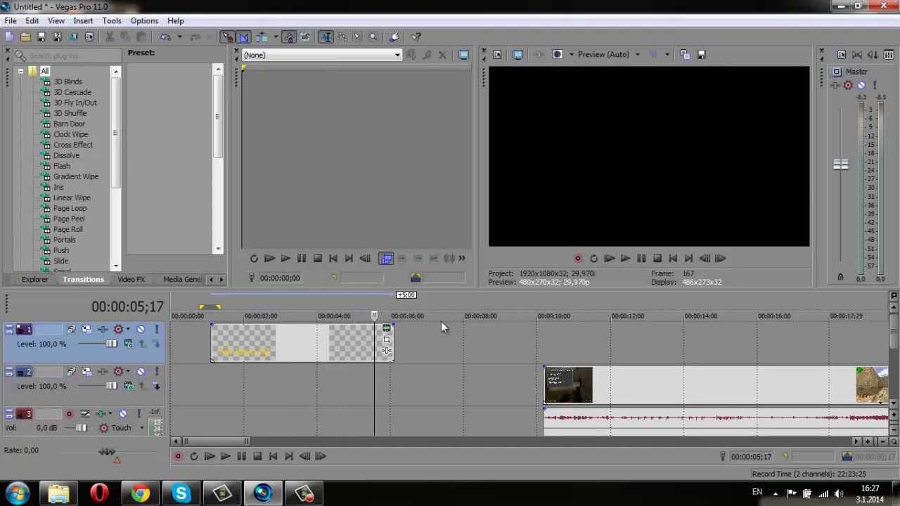
Step: Add a fade-out over roughly the last quarter of the title event and insert a second text event at the playhead
drag(398, 322, 349, 322)
right_click(412, 335)
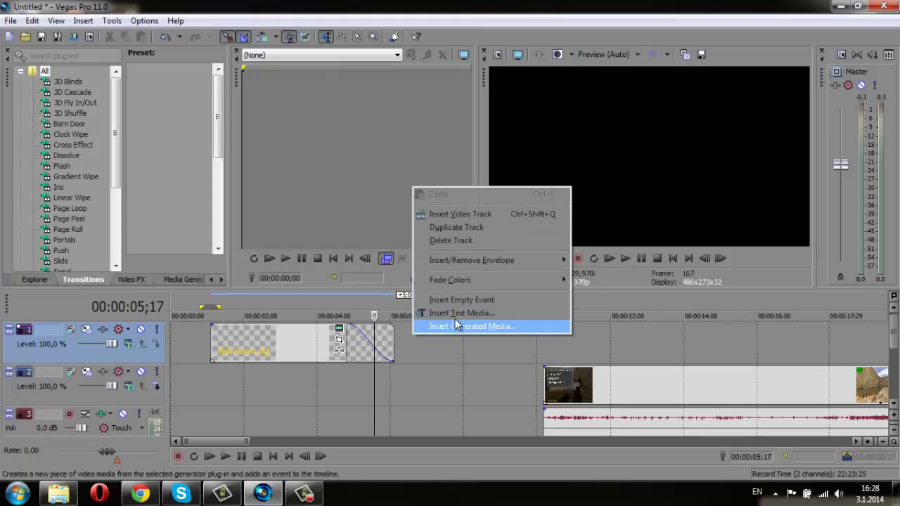
click(455, 315)
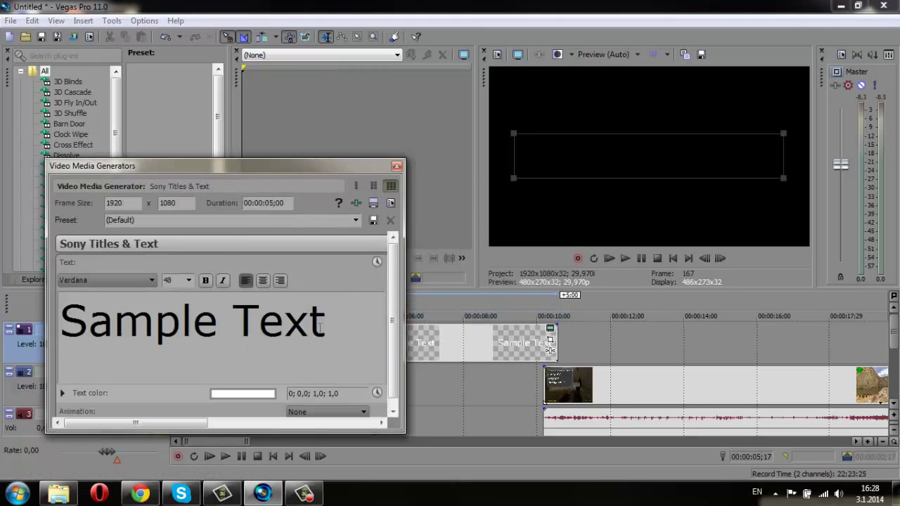
Step: Replace the second title's sample text with "and" followed by the co-creator's nickname
drag(325, 322, 202, 314)
text(and )
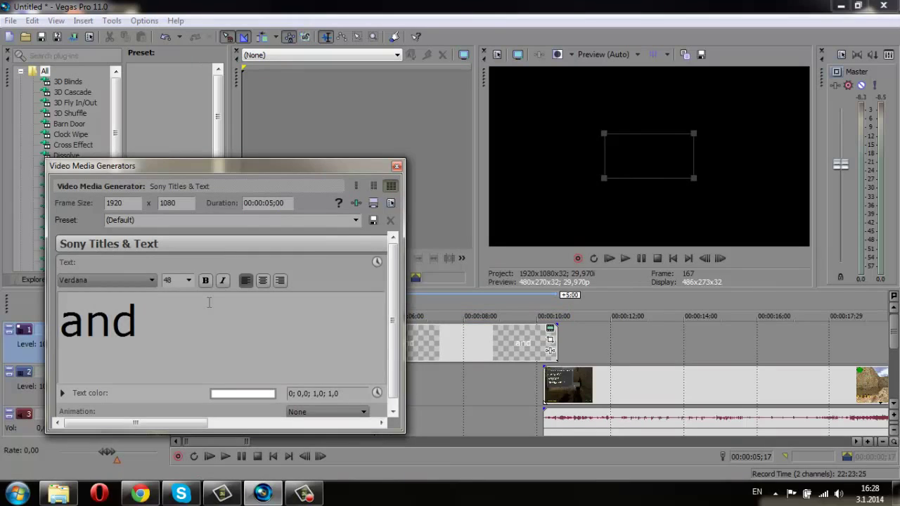
text(Vuke)
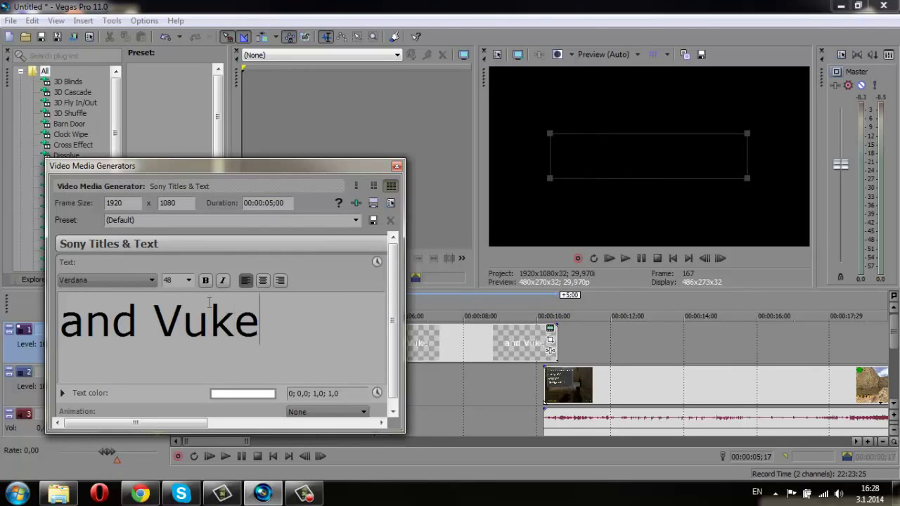
text(La)
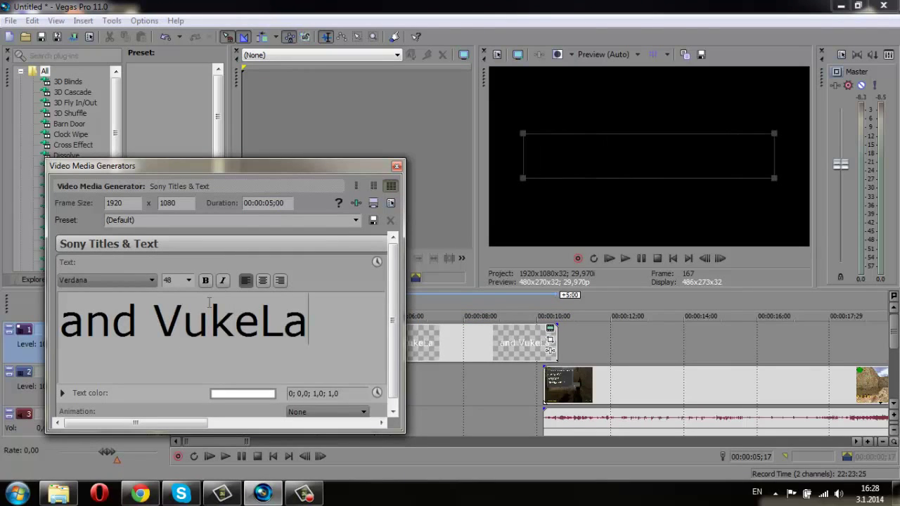
text(()
text(l)
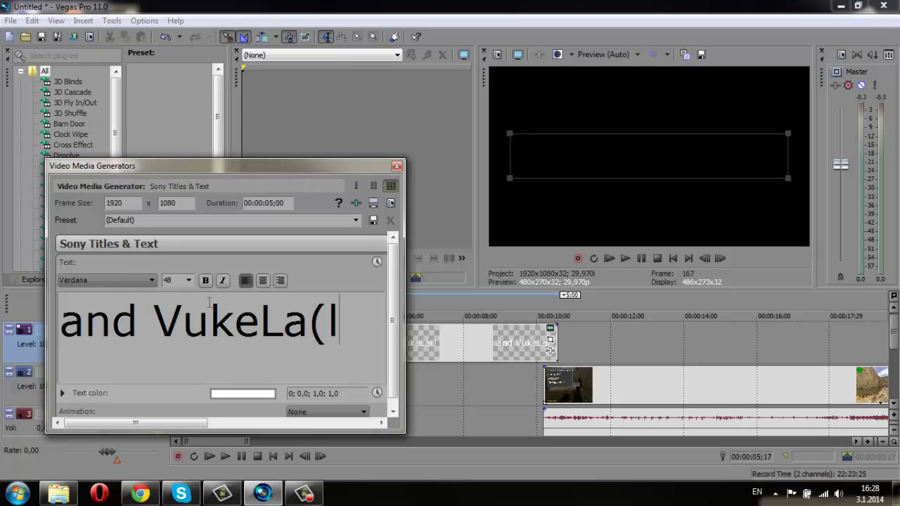
text(A)#)
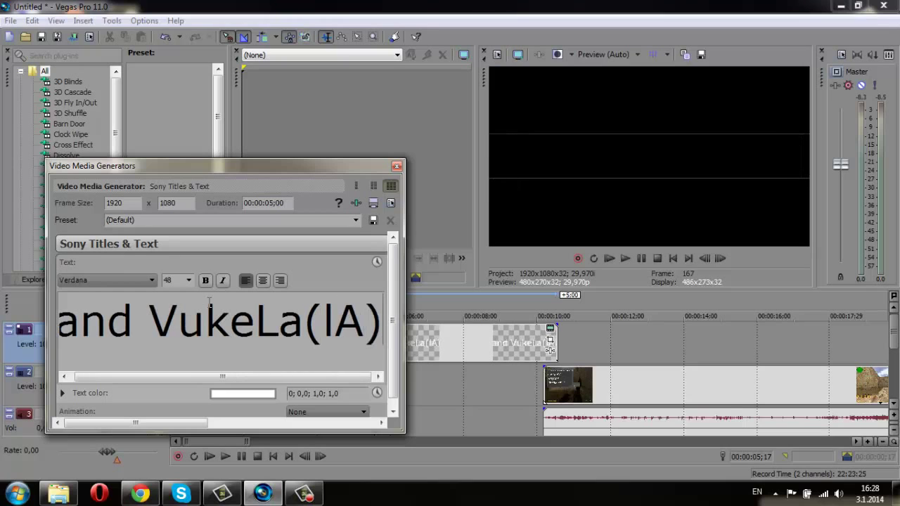
Step: Apply the gametutorialssss preset to the second title and set its whole text to the Parry Hotter font
click(232, 220)
click(161, 461)
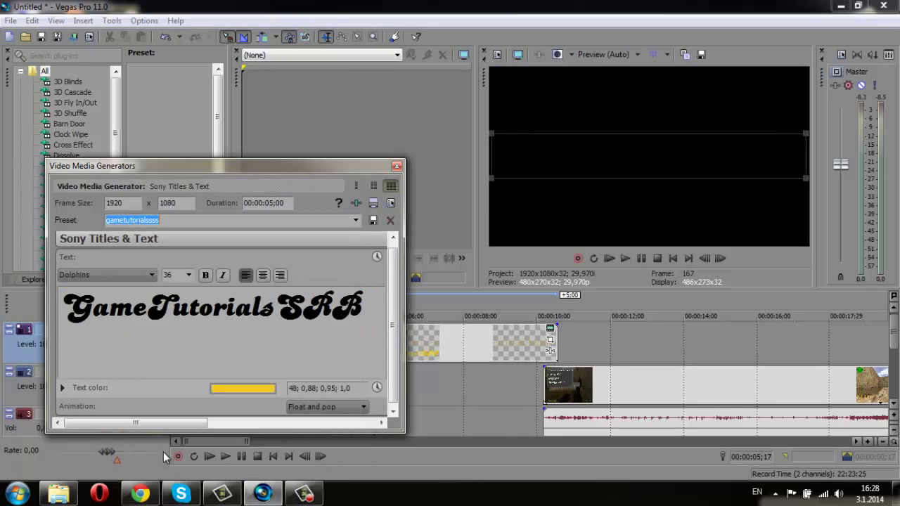
triple_click(242, 309)
click(106, 274)
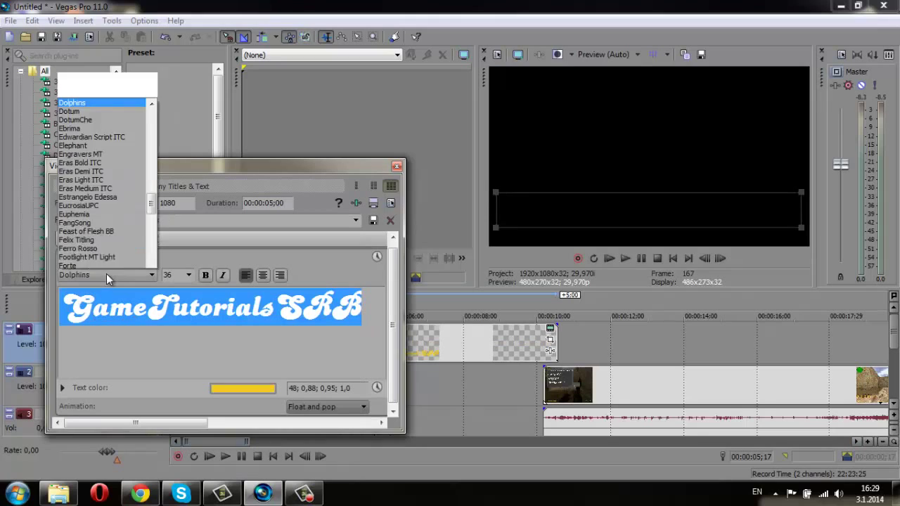
scroll(102, 211, down, 10)
key(p)
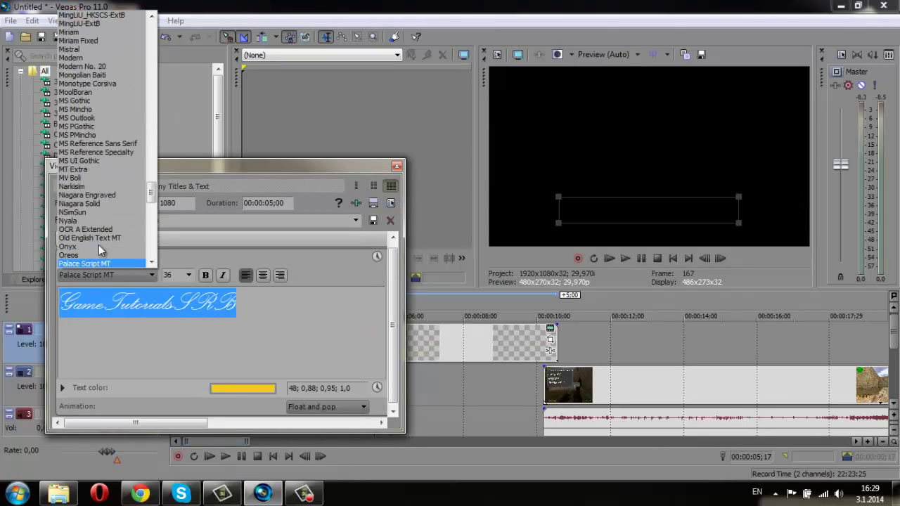
key(a)
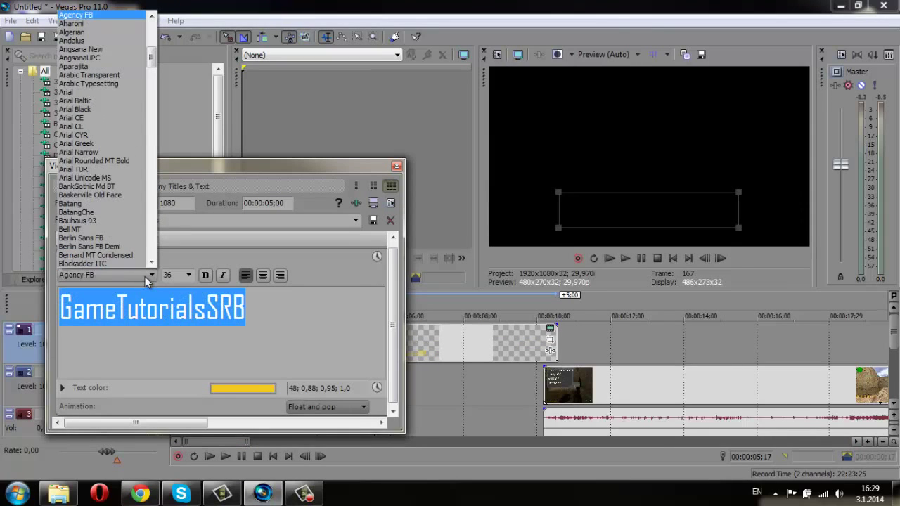
key(p)
scroll(152, 202, down, 1)
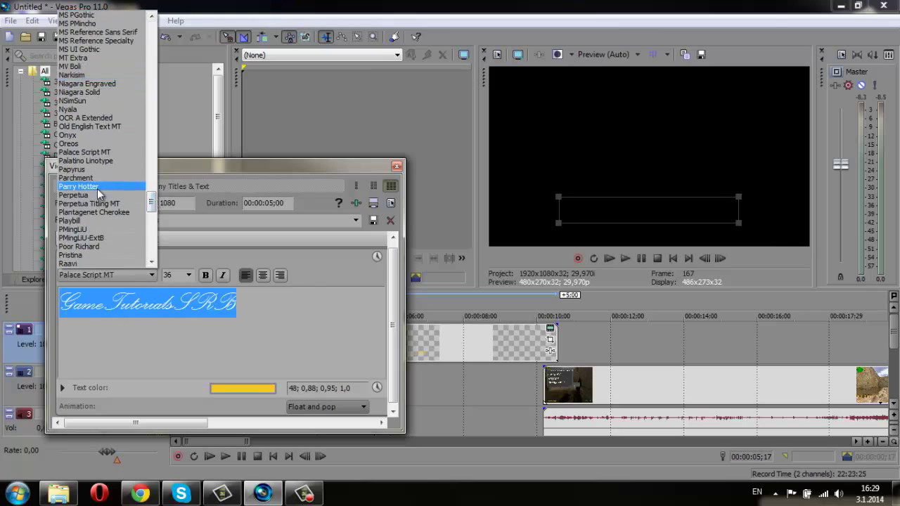
key(v)
key(Return)
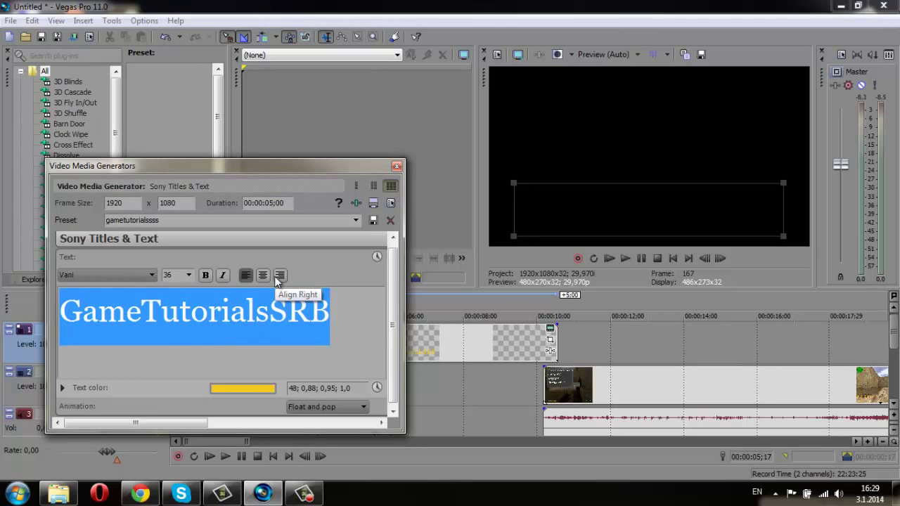
key(p)
click(104, 275)
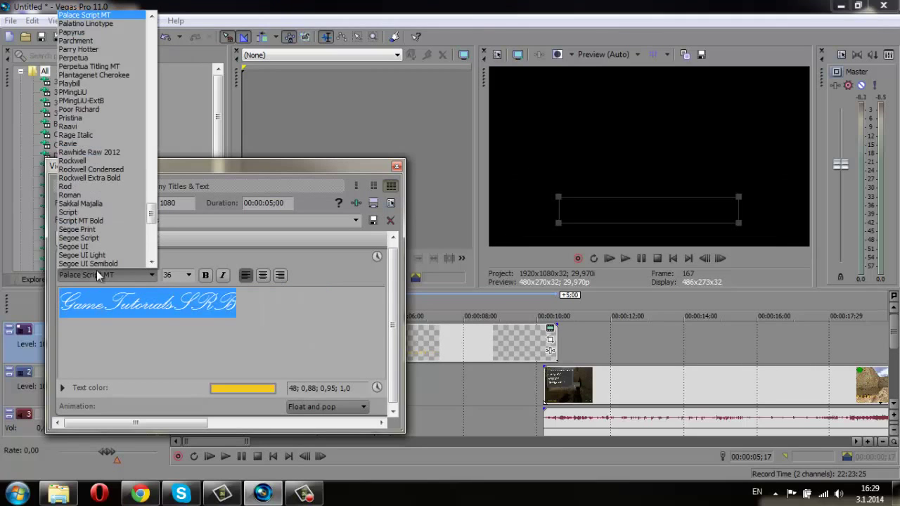
click(100, 50)
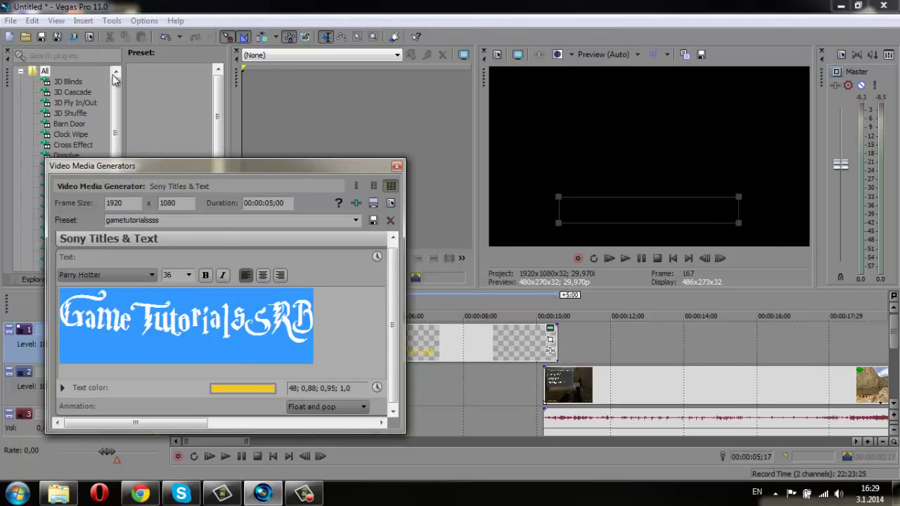
Step: Clear the second title's text, enter "and" followed by the co-creator's nickname, and close the media generator
click(333, 324)
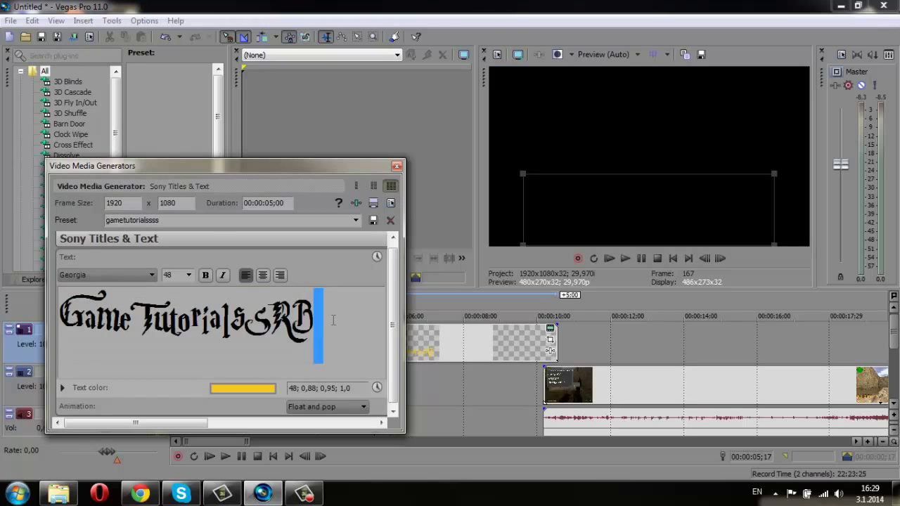
click(320, 320)
key(BackSpace)
key(BackSpace)
key(BackSpace)
key(BackSpace)
key(BackSpace)
key(BackSpace)
key(BackSpace)
key(BackSpace)
key(BackSpace)
key(BackSpace)
key(BackSpace)
key(BackSpace)
key(BackSpace)
key(BackSpace)
key(BackSpace)
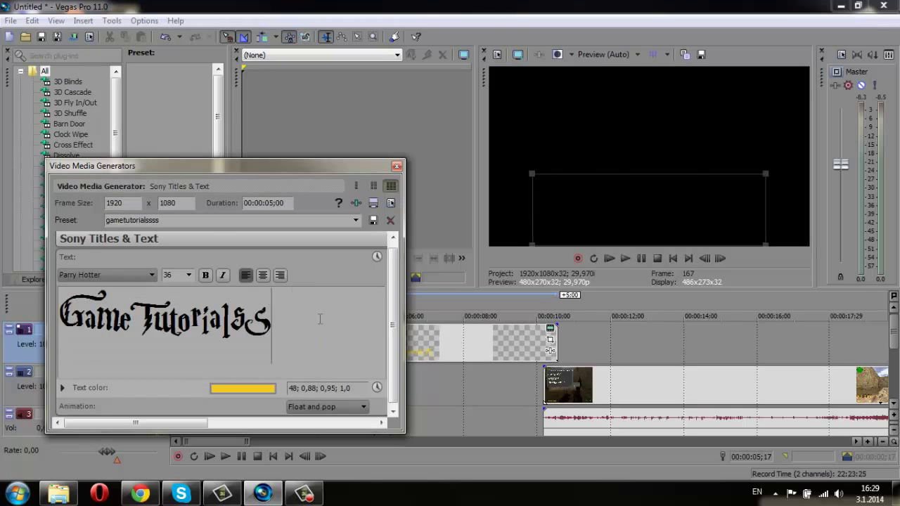
key(BackSpace)
text(a)
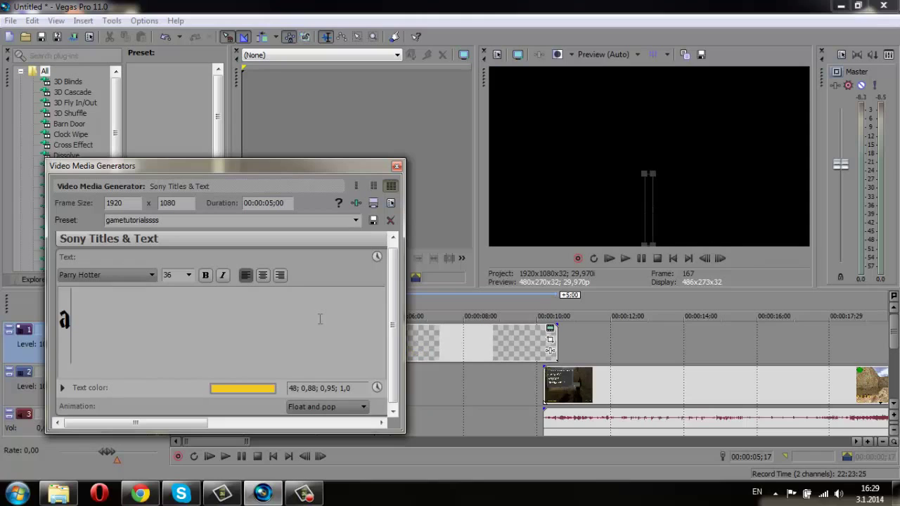
text(nd Vu)
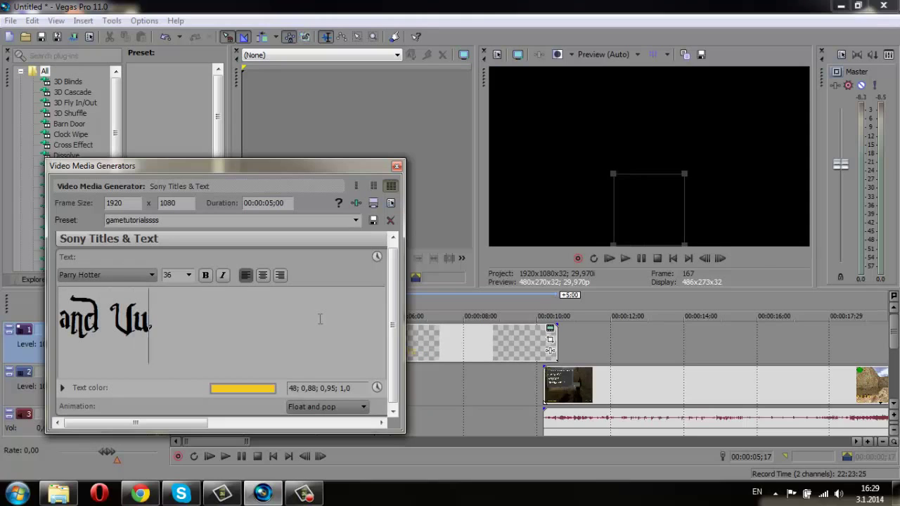
text(kel)
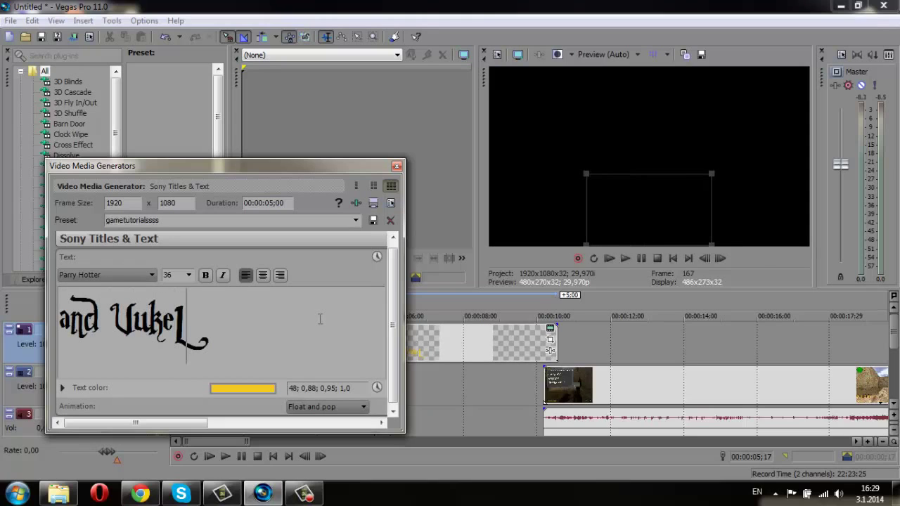
text(aj)
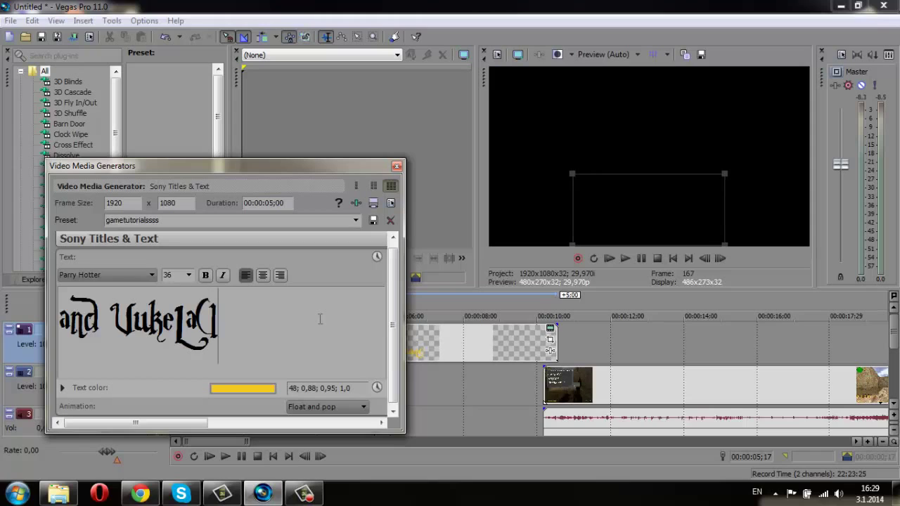
text(a)
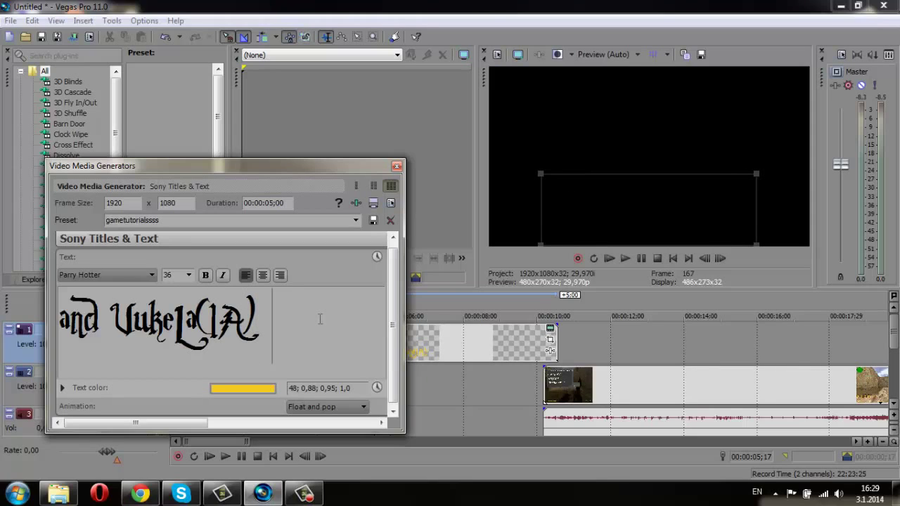
key(BackSpace)
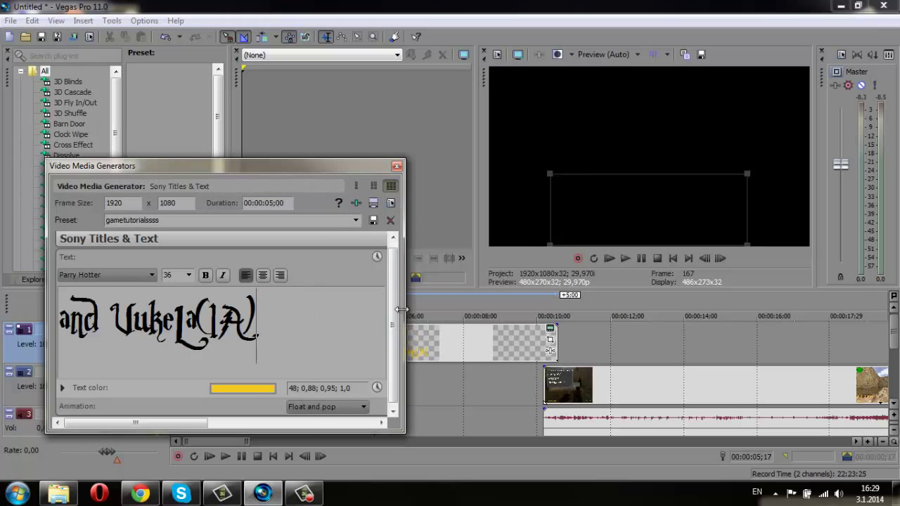
scroll(392, 314, down, 1)
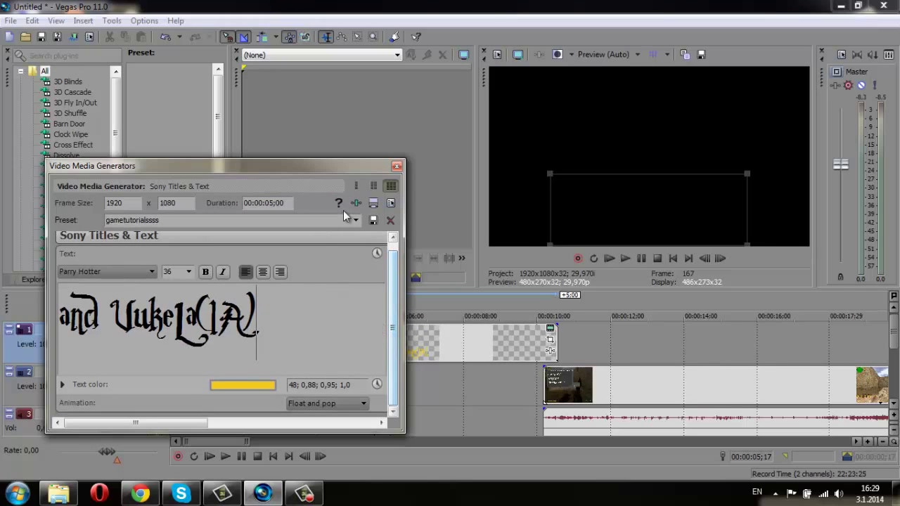
click(397, 167)
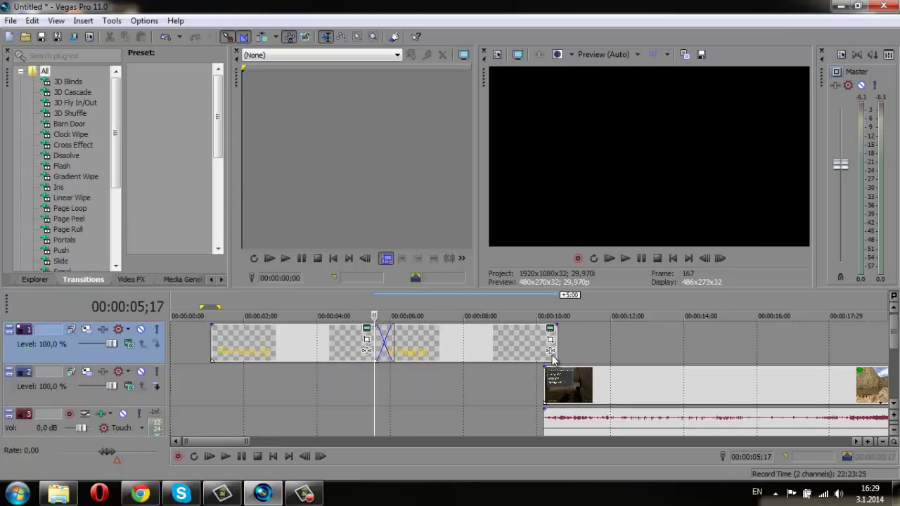
Step: Extend the second title event to end at about 14 seconds and play both titles back in the preview
drag(555, 339, 696, 338)
click(193, 344)
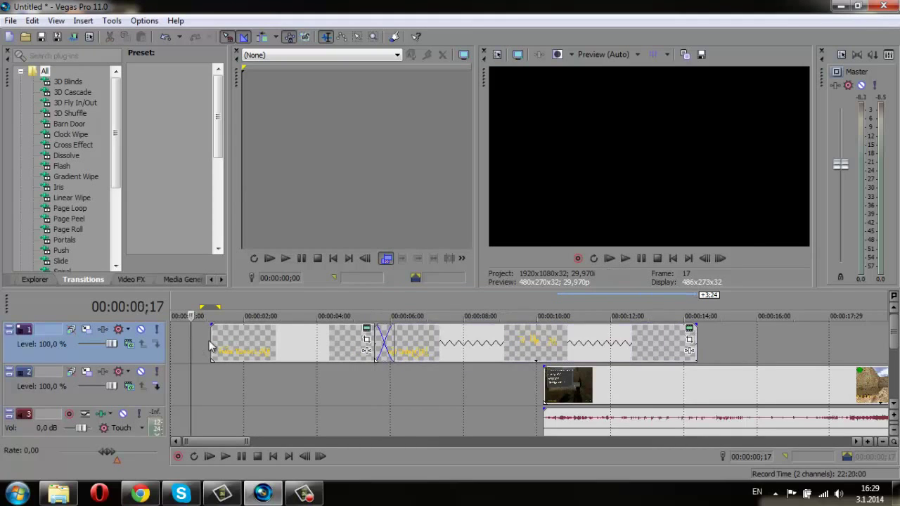
click(611, 259)
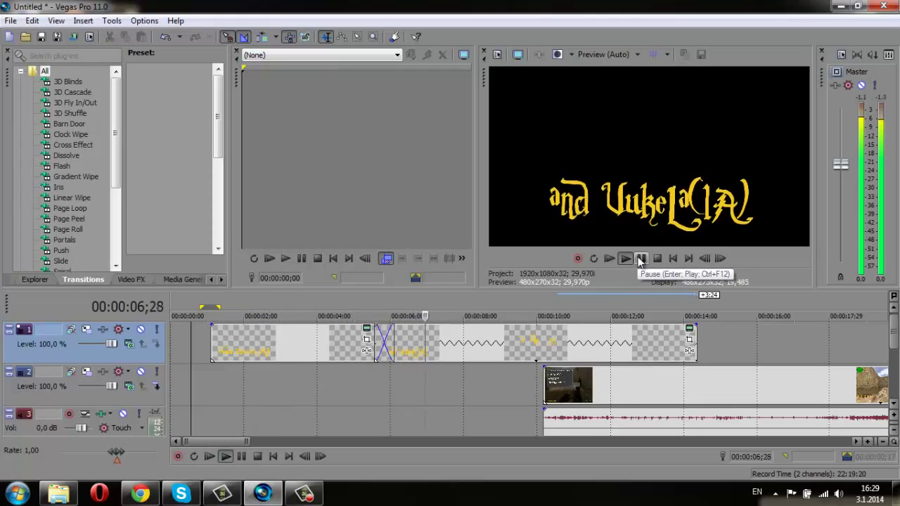
click(640, 260)
Step: Move the second title earlier to overlap the first by about 1:25 and add a fade-out from about 9 seconds to its end
drag(505, 344, 422, 353)
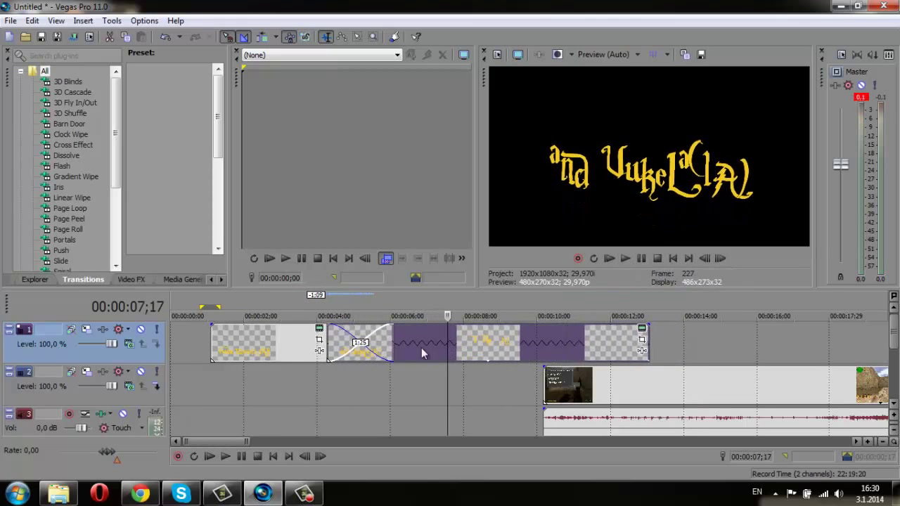
click(177, 355)
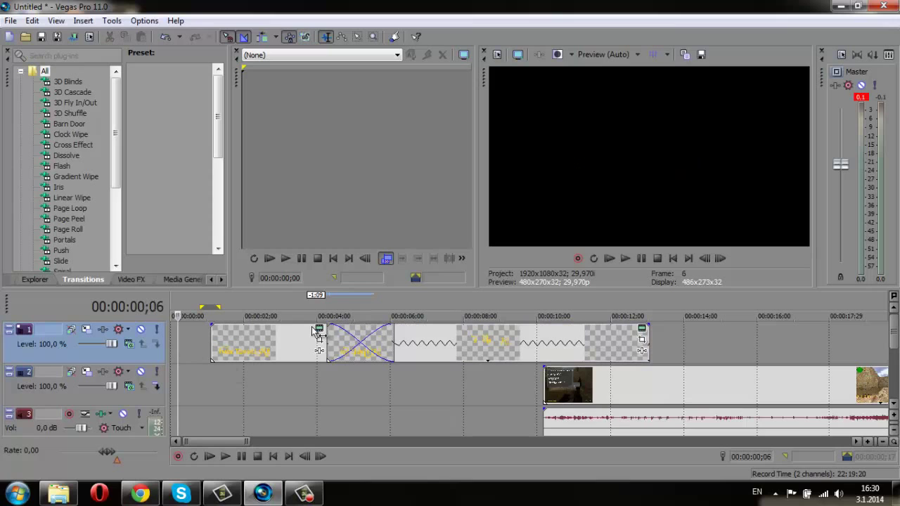
click(610, 258)
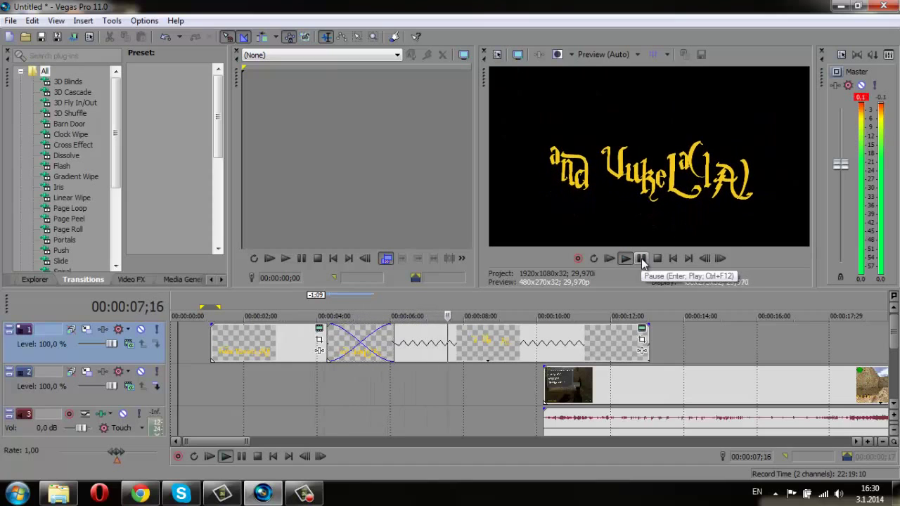
click(642, 258)
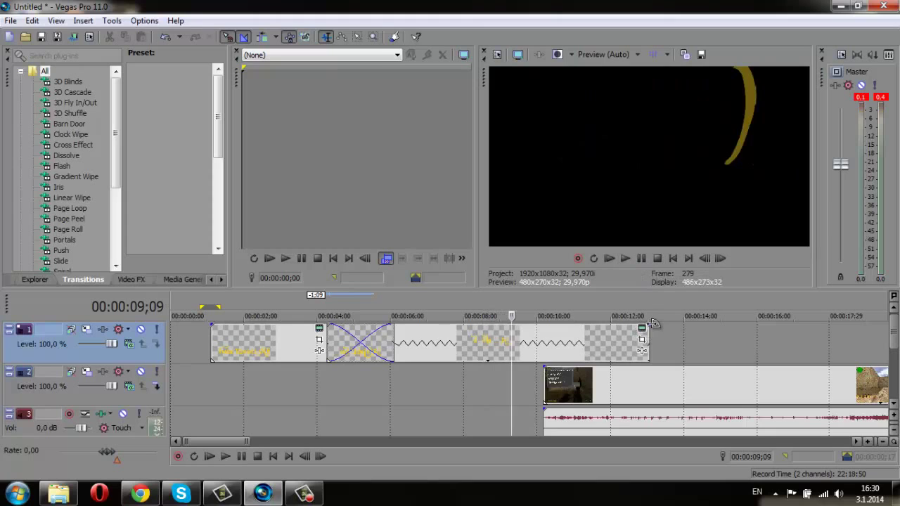
drag(652, 323, 524, 320)
Step: Split the game recording at 00:00:18;06, delete the part before it, and move the remaining clip to start at about 11 seconds
click(574, 386)
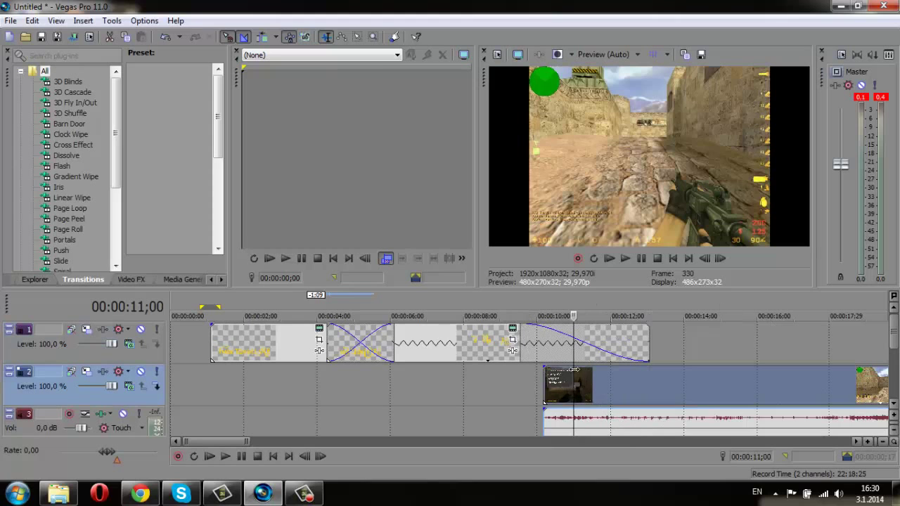
drag(575, 363, 707, 407)
click(705, 421)
key(s)
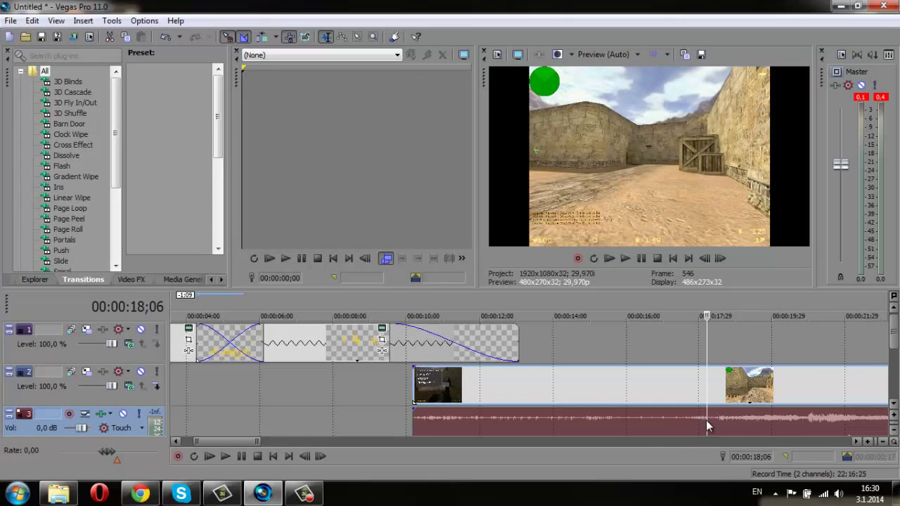
click(648, 406)
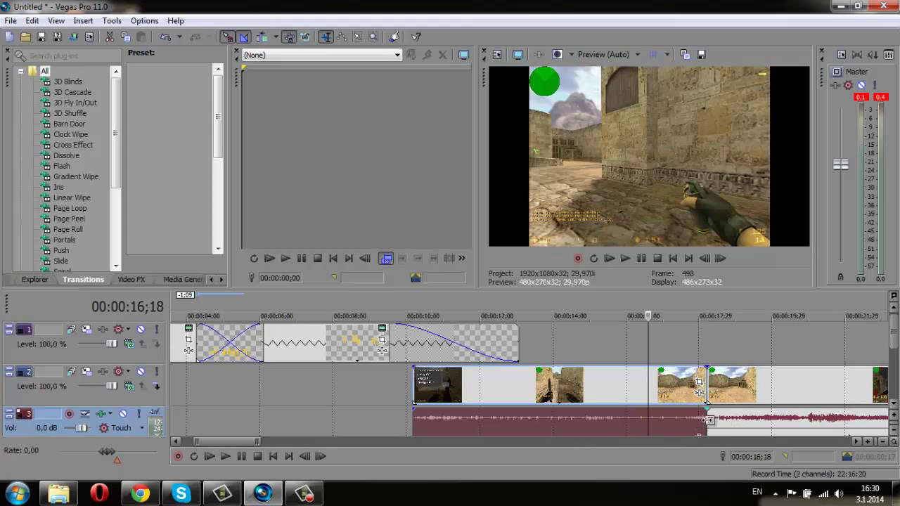
key(Delete)
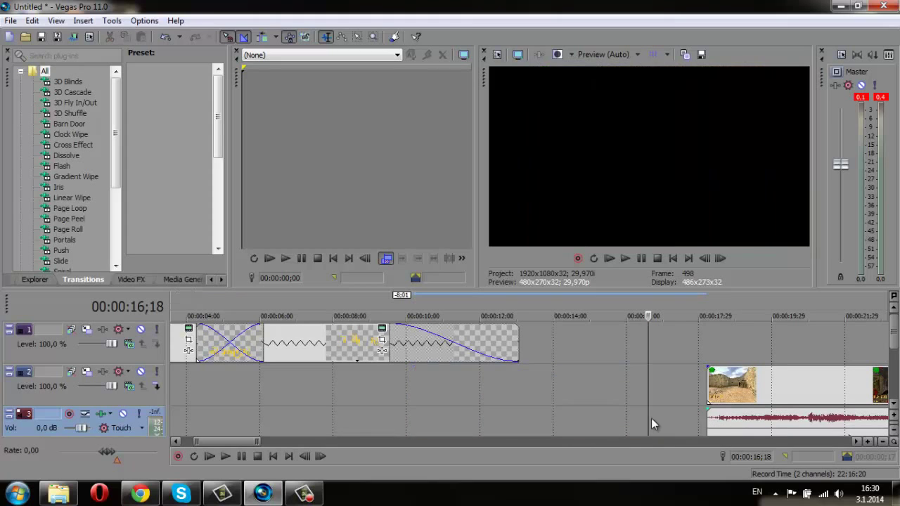
click(485, 390)
drag(733, 392, 480, 387)
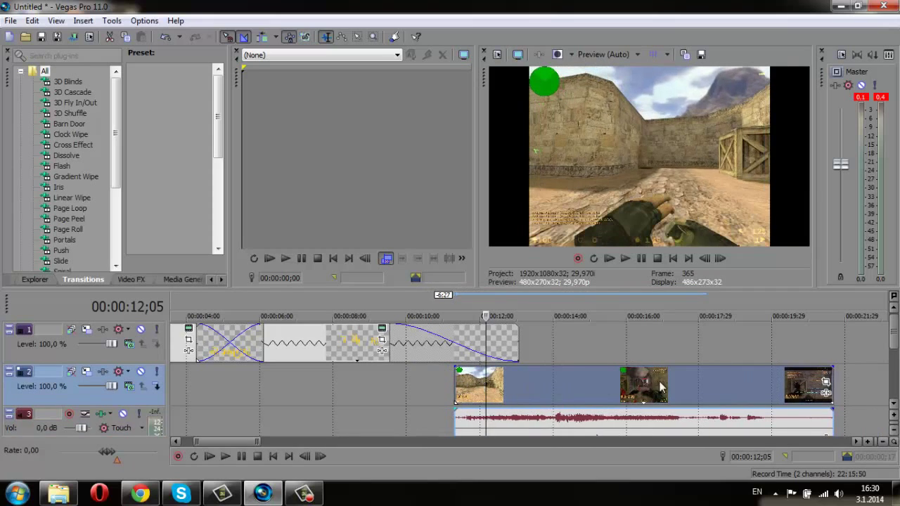
Step: Open the event effects of the game clip and add the Freakshow filter package to the chain
click(826, 392)
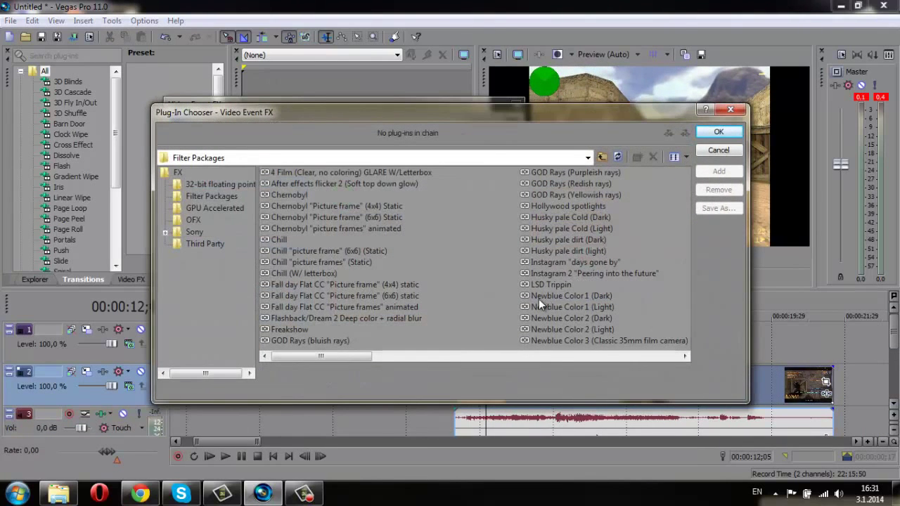
click(718, 171)
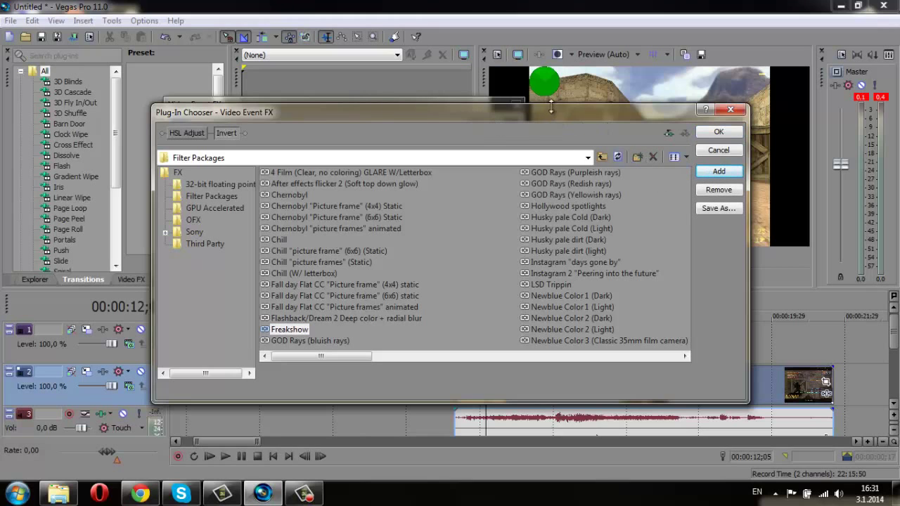
drag(549, 112, 375, 92)
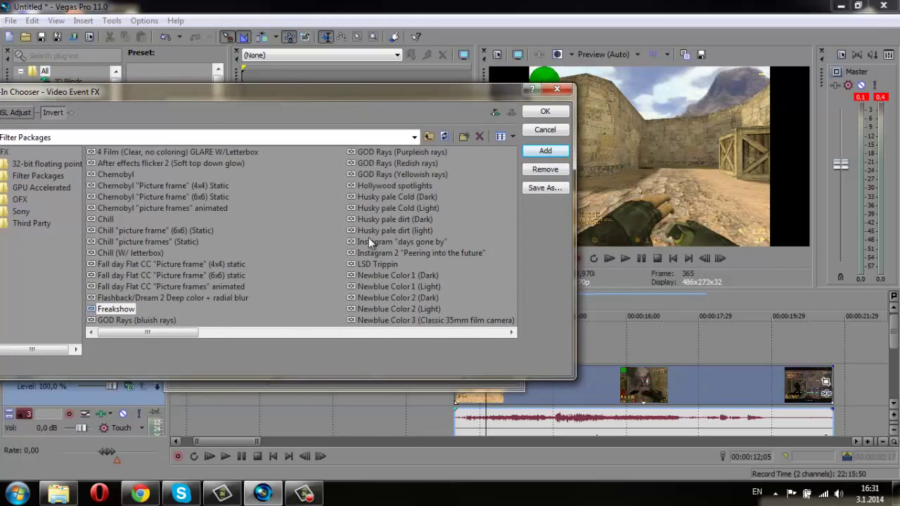
Step: Browse the filter packages and add Sony Color Balance to the game clip's effect chain
drag(152, 330, 274, 317)
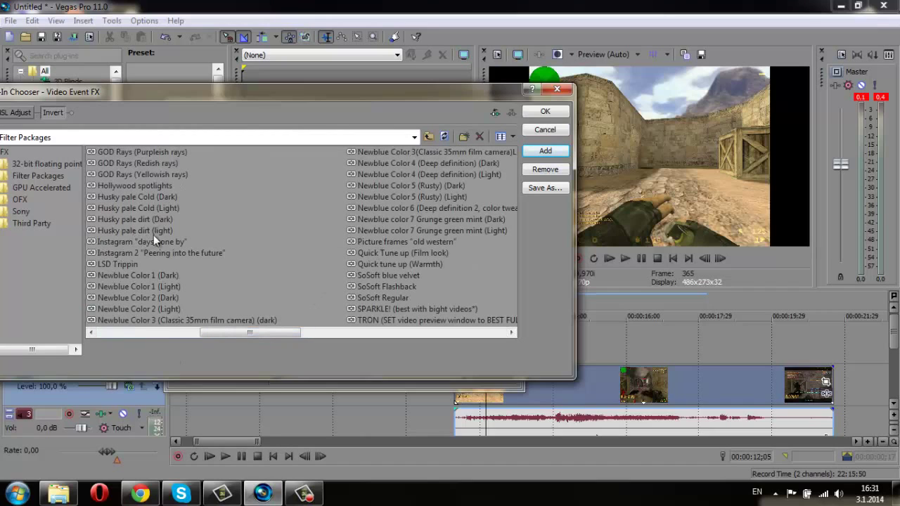
click(21, 212)
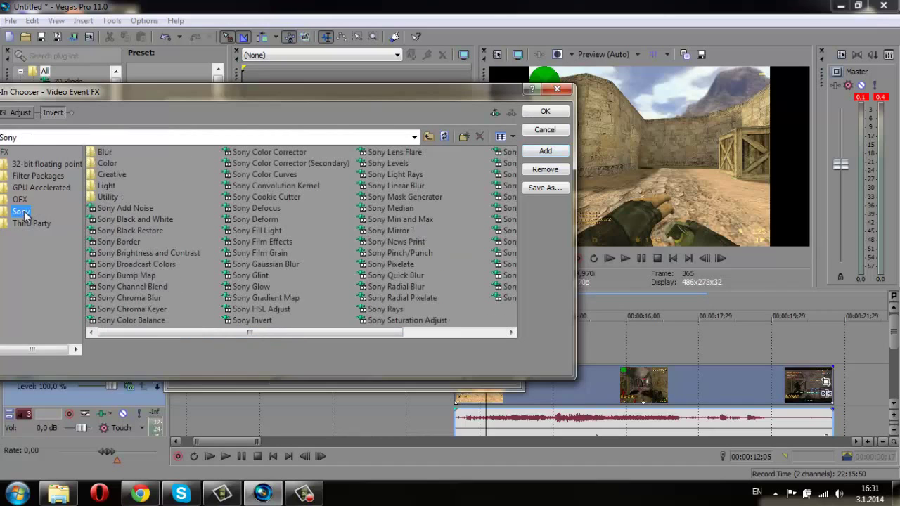
click(141, 321)
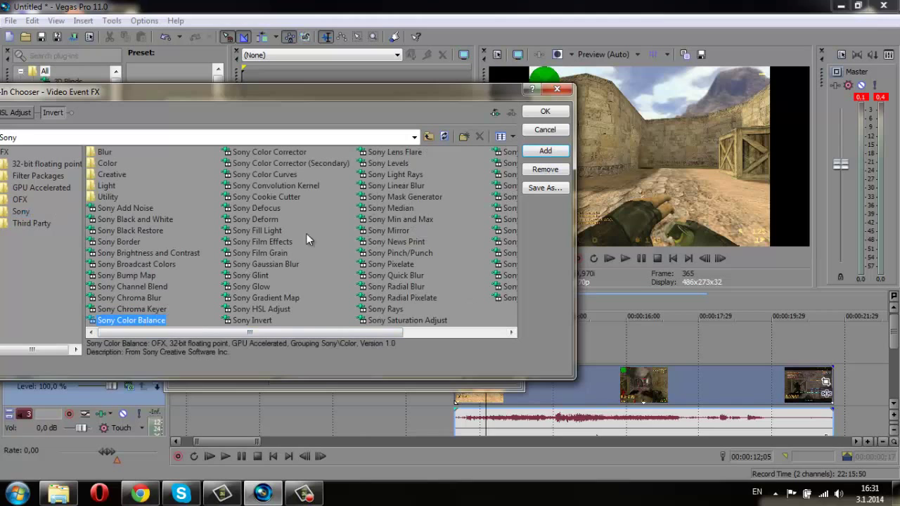
click(530, 150)
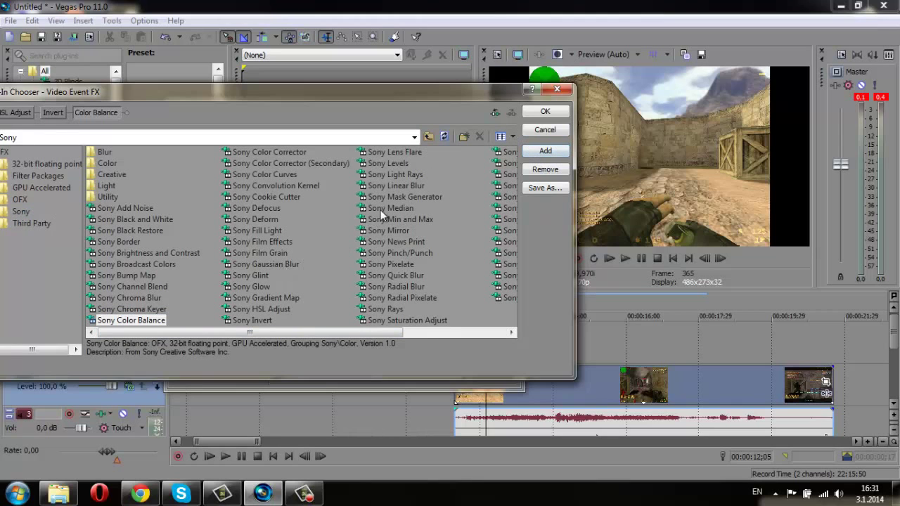
drag(200, 332, 215, 332)
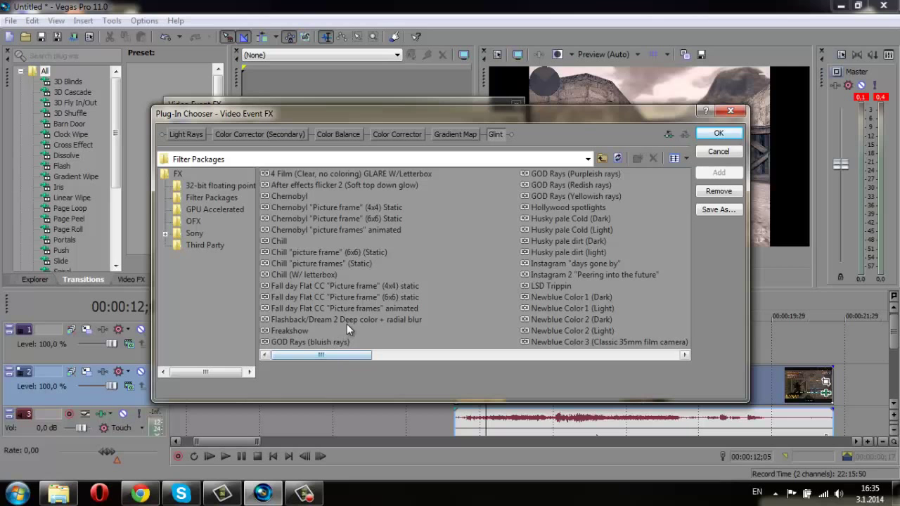
Step: Browse the filter packages, add SoSoft blue velvet to the game clip's effect chain, and accept the chain
click(347, 322)
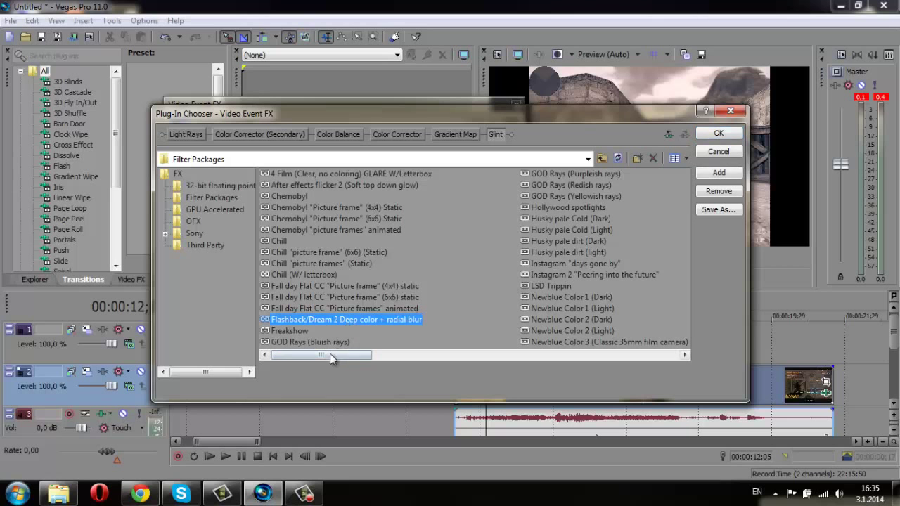
drag(330, 353, 499, 311)
click(556, 286)
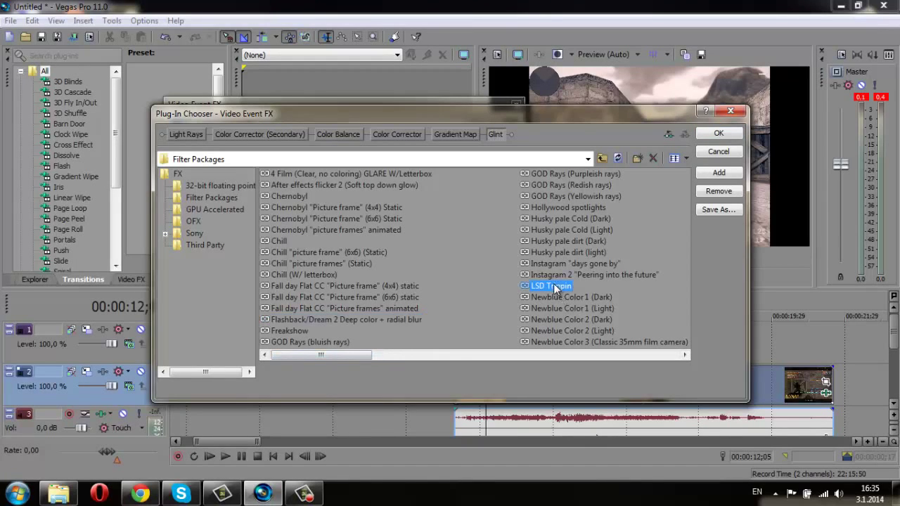
drag(323, 360, 428, 357)
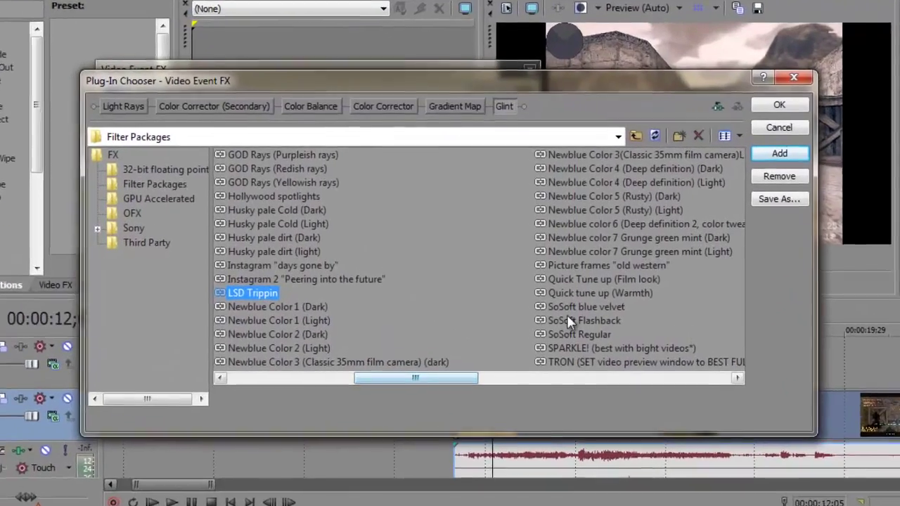
click(553, 298)
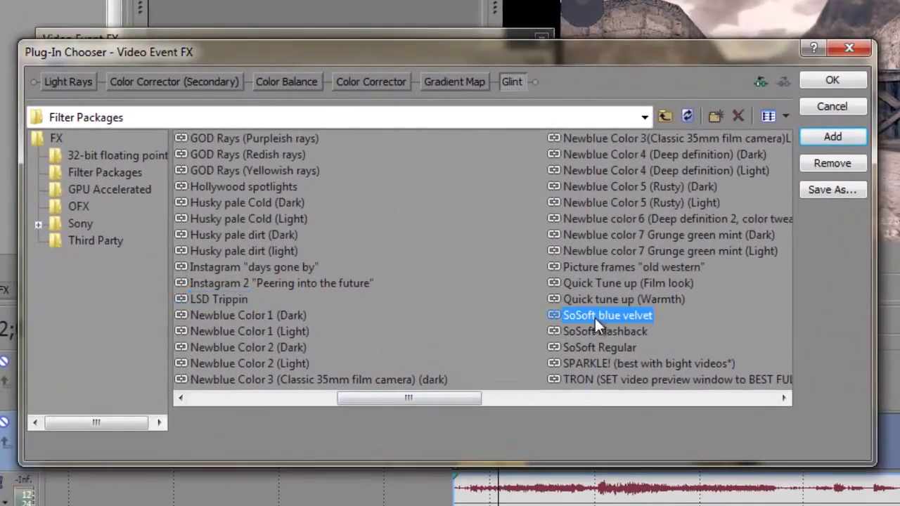
click(834, 139)
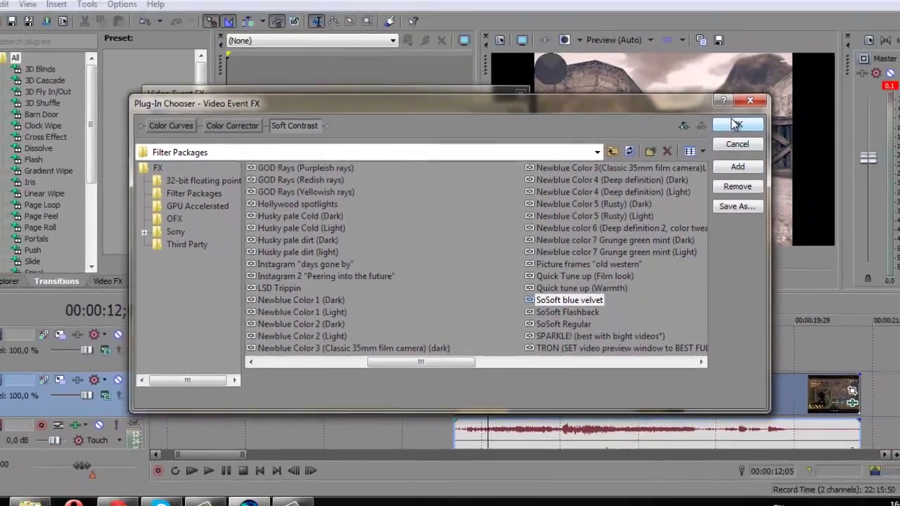
click(735, 124)
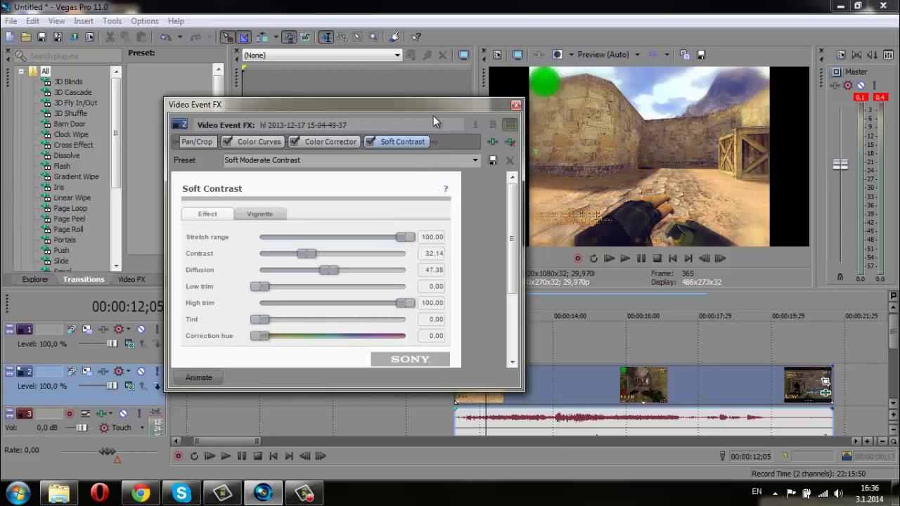
Step: Try the CS FRAG, Warm Vignette and Heavy Contrast presets of the Soft Contrast effect, and settle on Soft Moderate Contrast
click(474, 161)
click(475, 161)
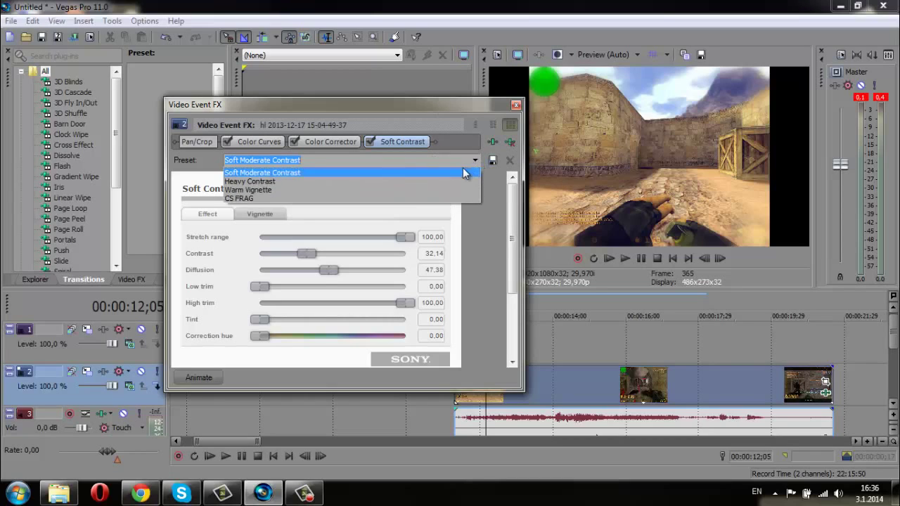
click(392, 205)
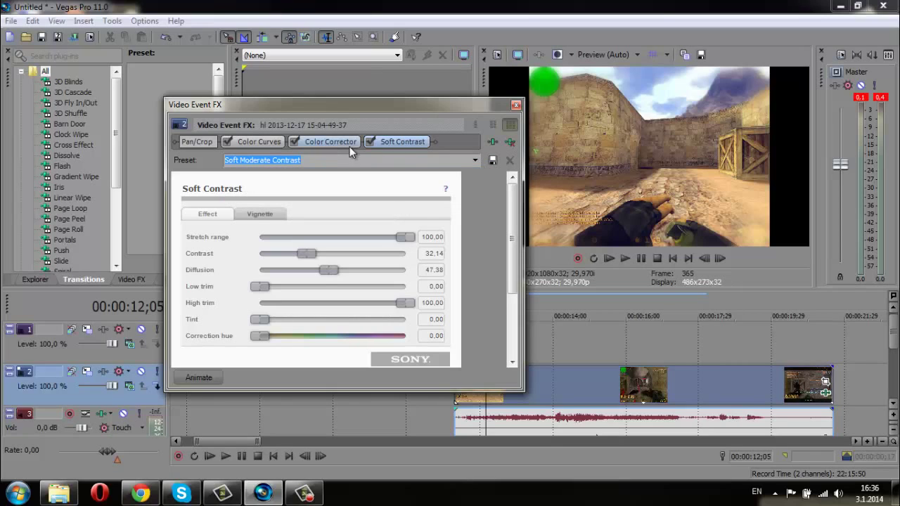
click(477, 162)
click(360, 200)
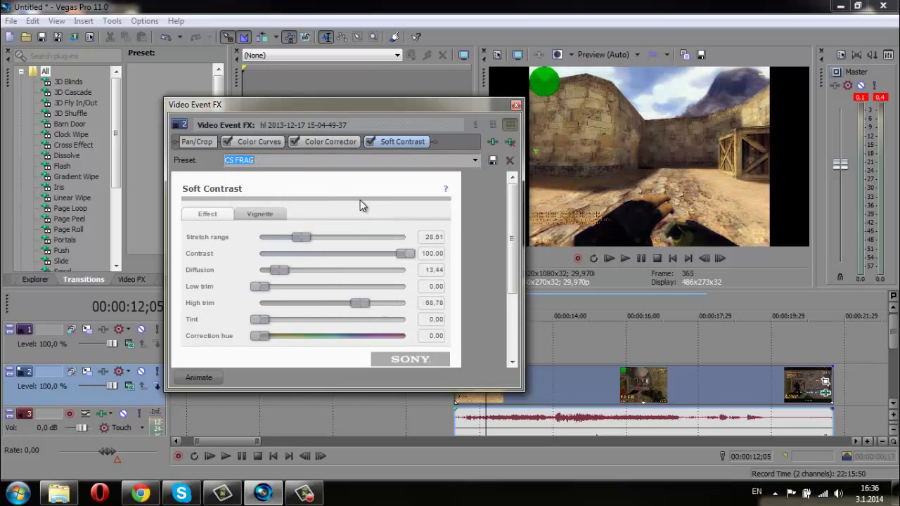
click(478, 160)
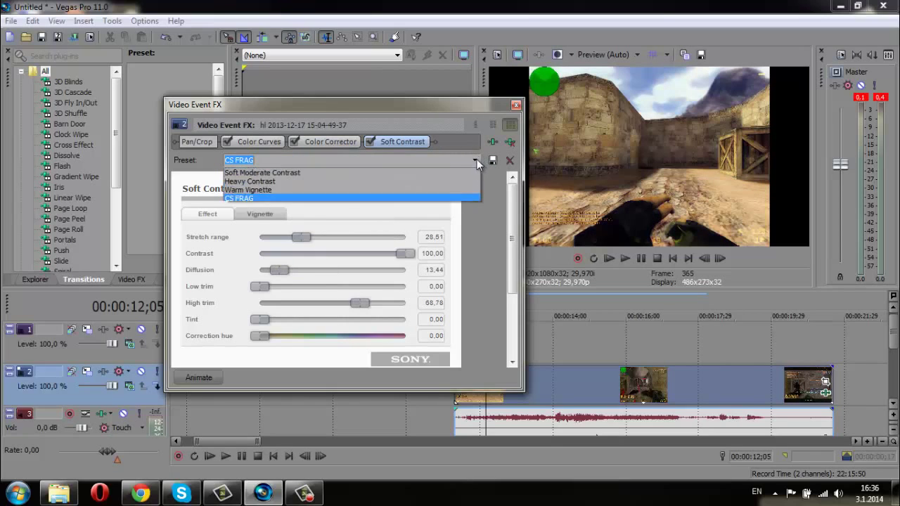
click(369, 187)
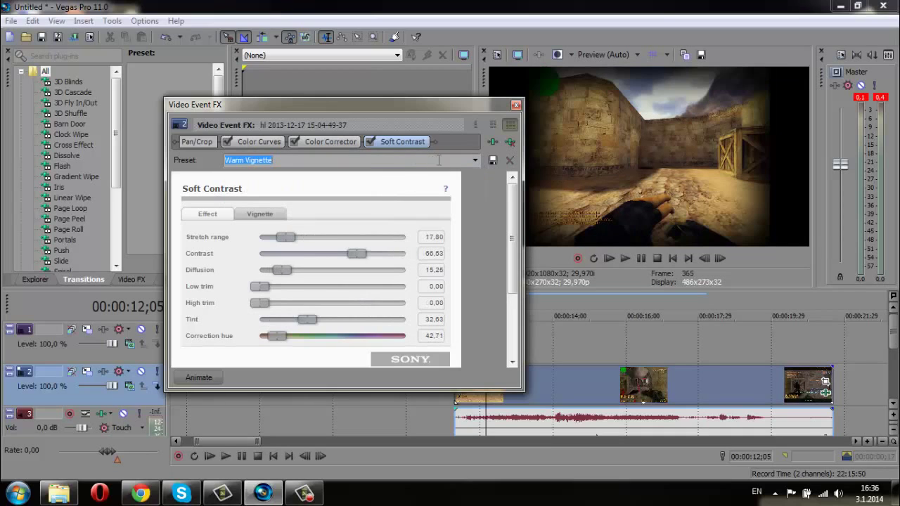
click(476, 161)
click(385, 179)
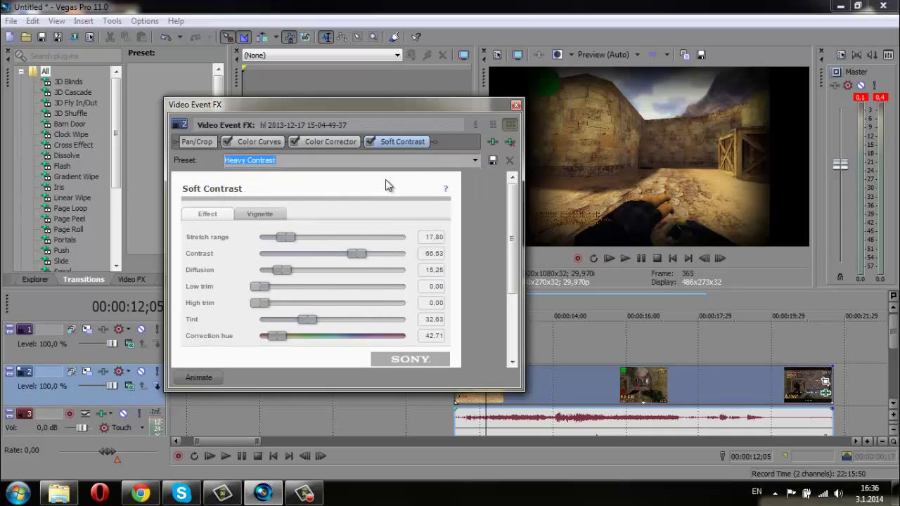
click(475, 162)
click(428, 172)
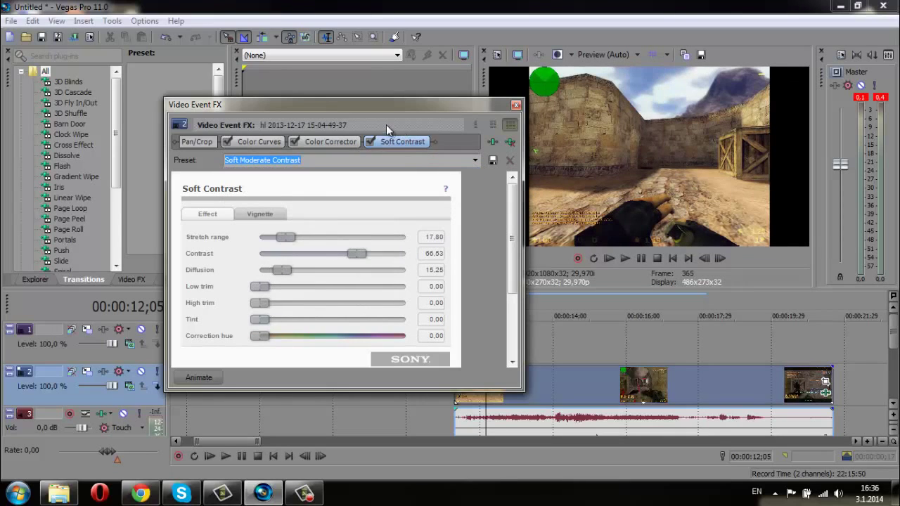
Step: Apply the CS FRAG preset to the game clip's Color Corrector effect
click(338, 144)
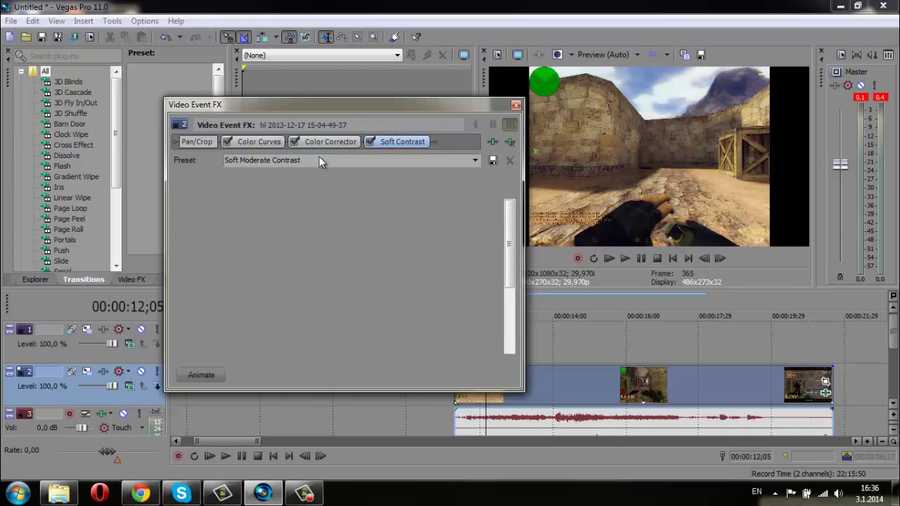
click(476, 161)
click(311, 238)
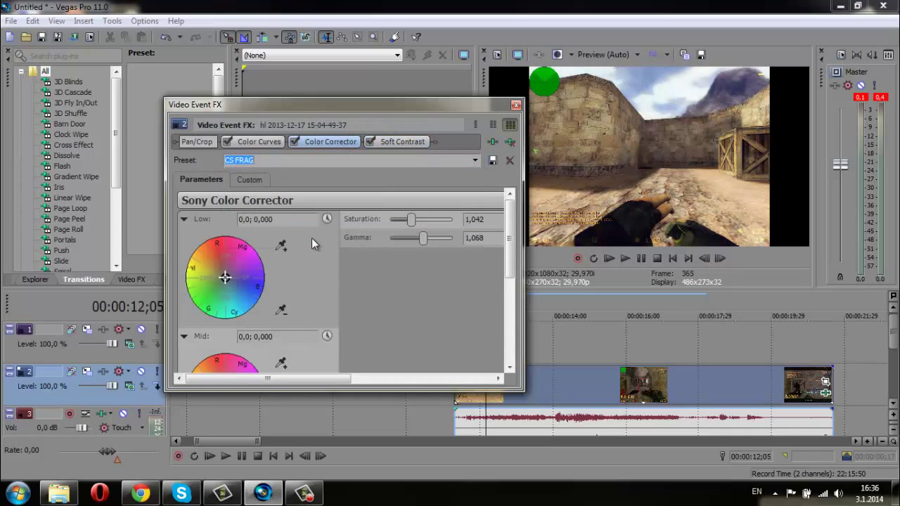
Step: Try the Warm Colors and Reduce Contrast presets of Color Curves, settle on Cool Colors with its upper curve handle nudged, and close the event effects
click(249, 143)
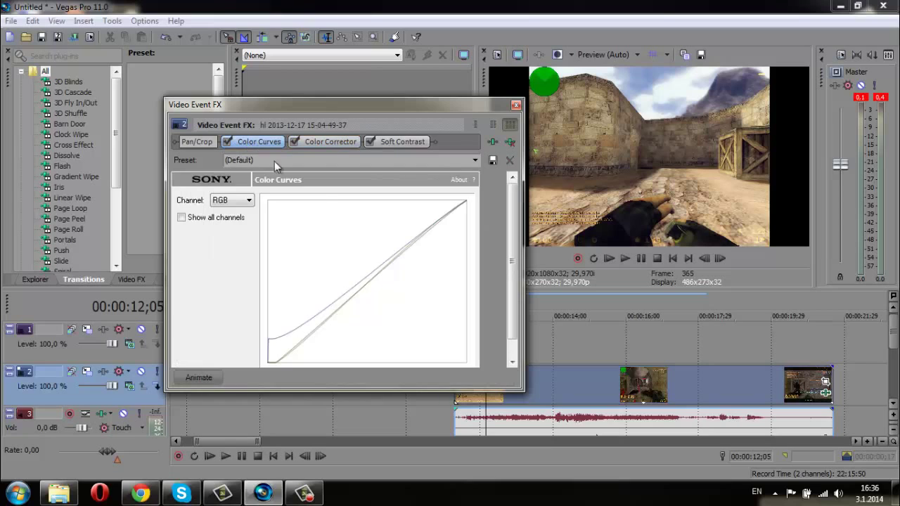
click(475, 161)
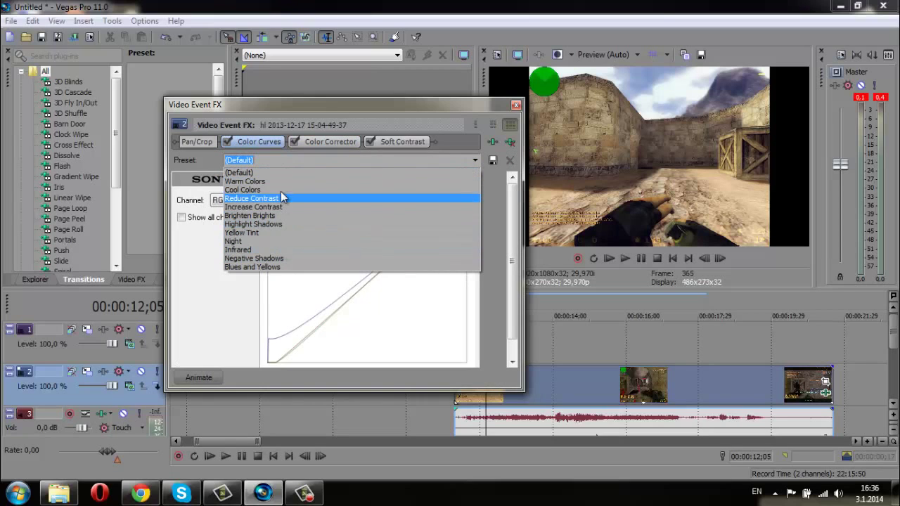
click(279, 182)
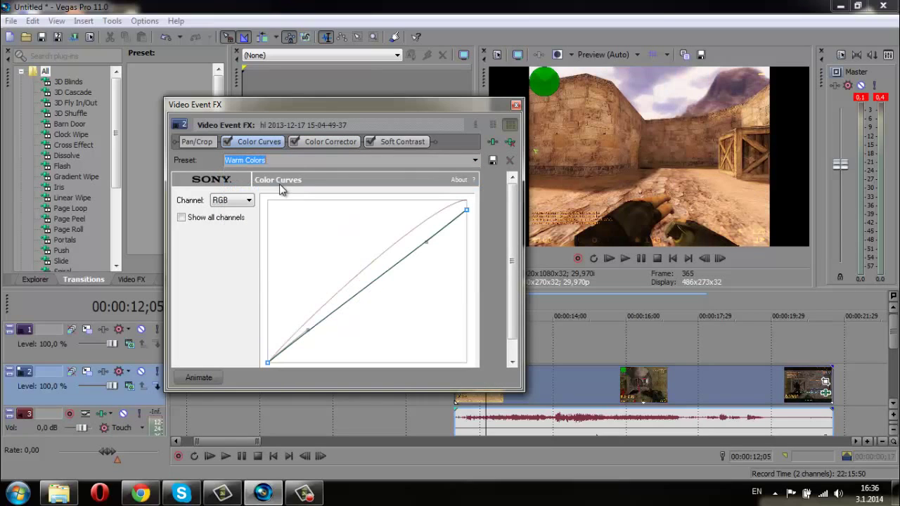
click(475, 160)
click(365, 195)
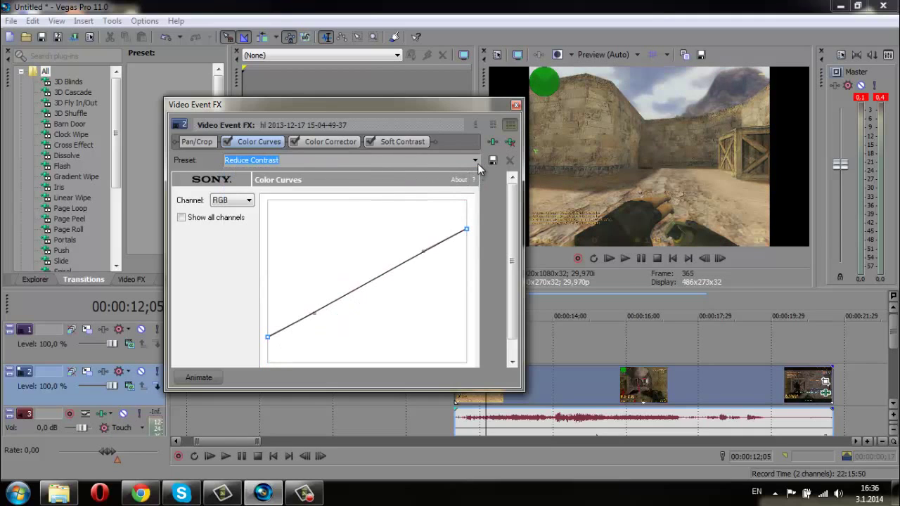
click(476, 163)
click(423, 182)
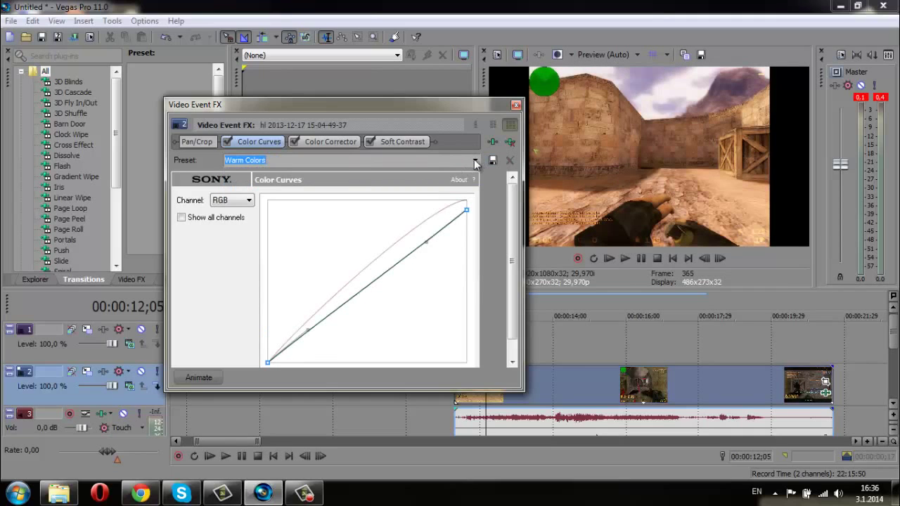
click(474, 162)
click(417, 189)
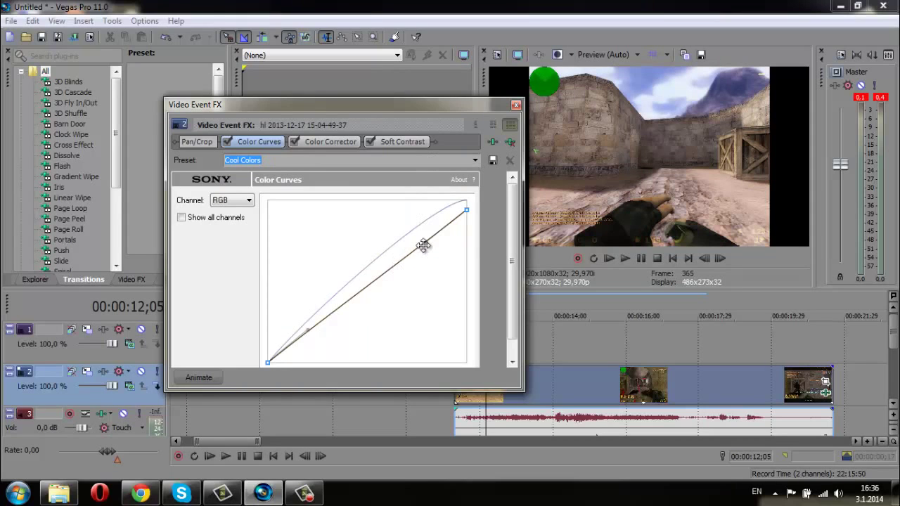
mouse_move(426, 243)
mouse_down()
mouse_move(417, 257)
mouse_move(373, 251)
mouse_move(402, 284)
mouse_move(428, 279)
mouse_move(443, 249)
mouse_move(431, 238)
mouse_up()
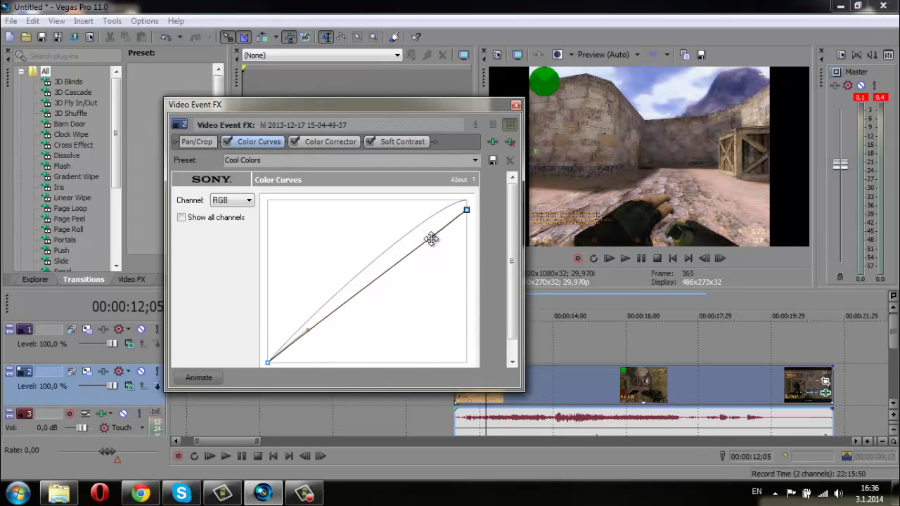
click(517, 105)
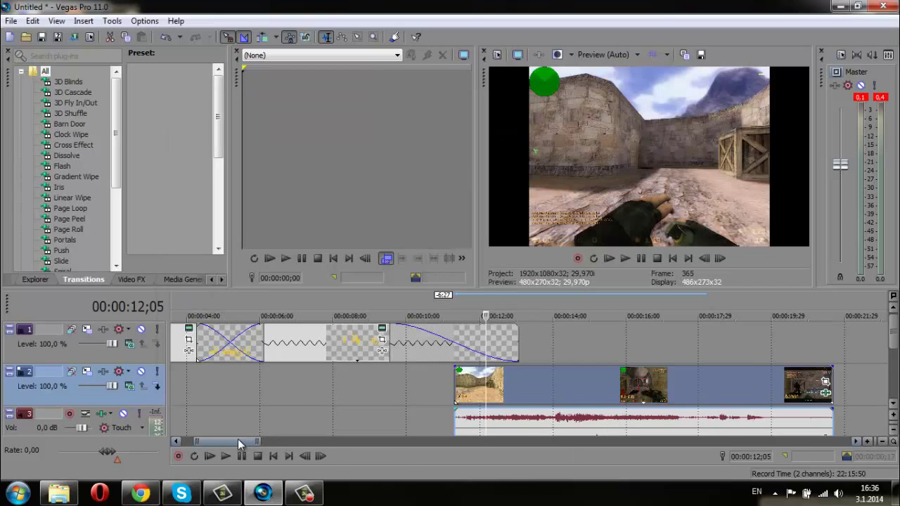
Step: Play the video from 00:00:10;24 to 00:00:13;24, split the game clip there, and move its second part about 1;13 later
drag(239, 442, 241, 443)
click(419, 344)
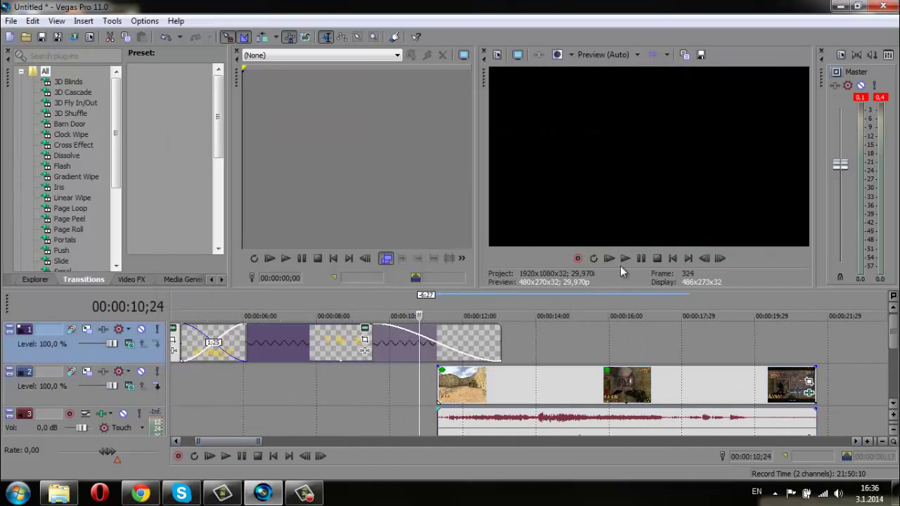
click(624, 258)
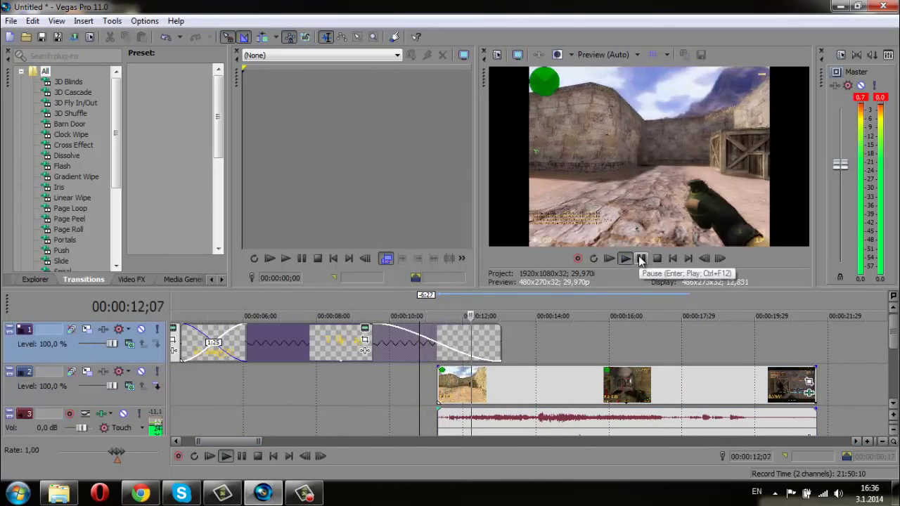
click(641, 258)
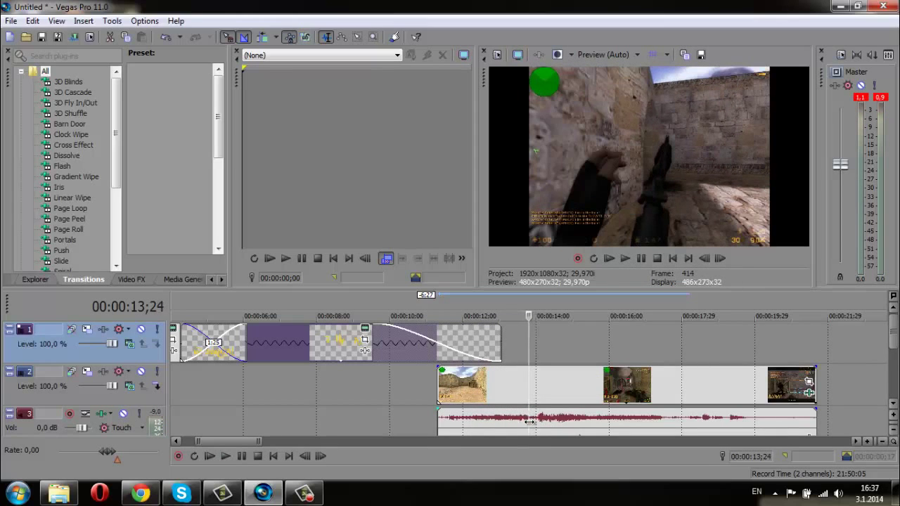
click(529, 422)
key(s)
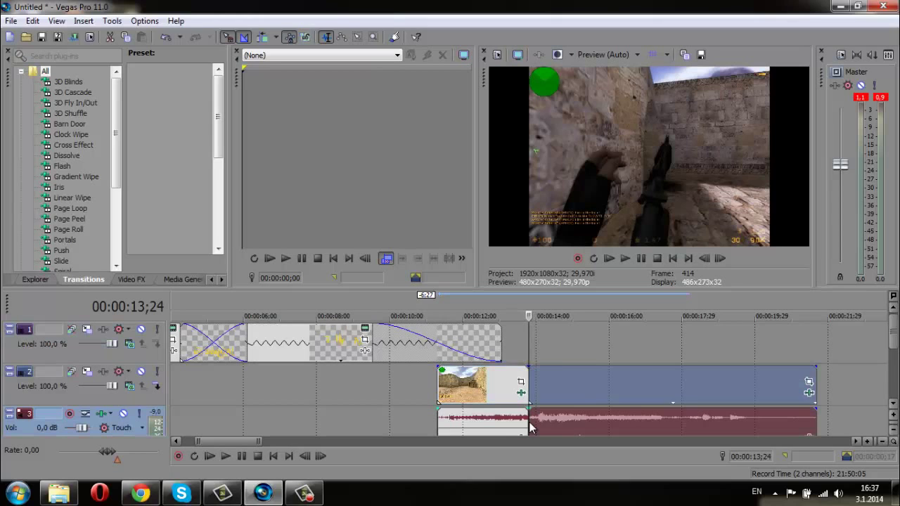
drag(554, 419, 607, 418)
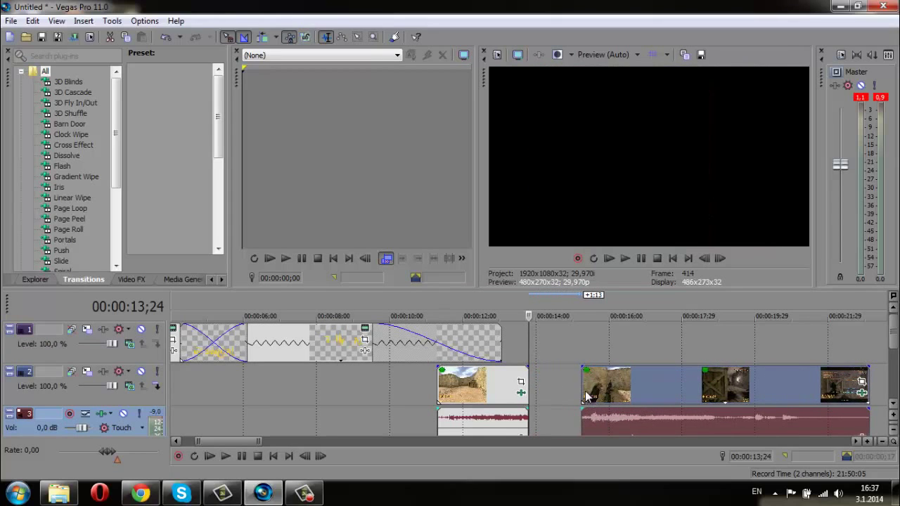
Step: Insert a text event on track 1 at 00:00:13;24, above the gap, with the text "PRESENT"
right_click(533, 350)
click(573, 319)
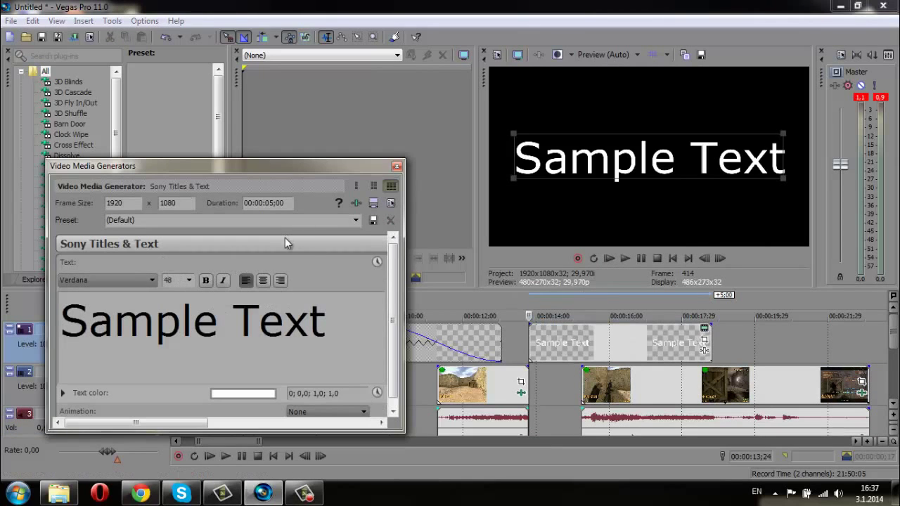
drag(337, 341, 104, 316)
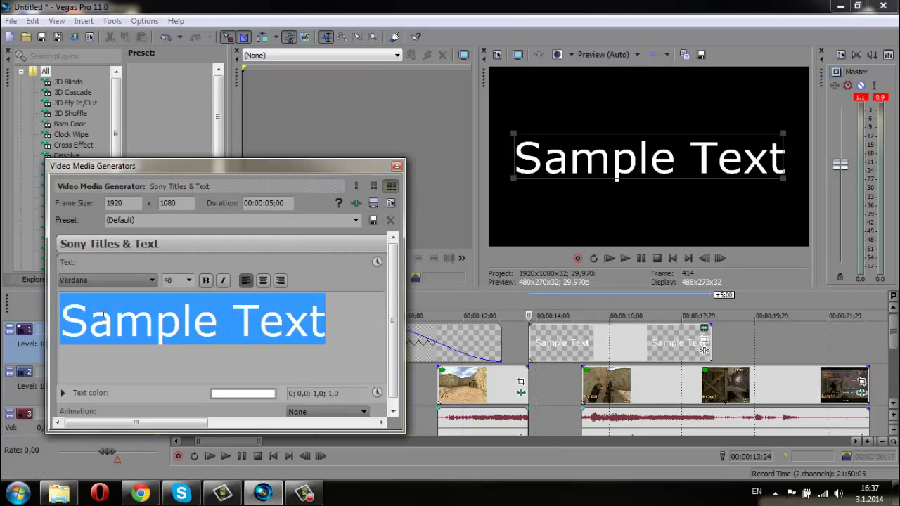
key(Caps_Lock)
text(PRESENT)
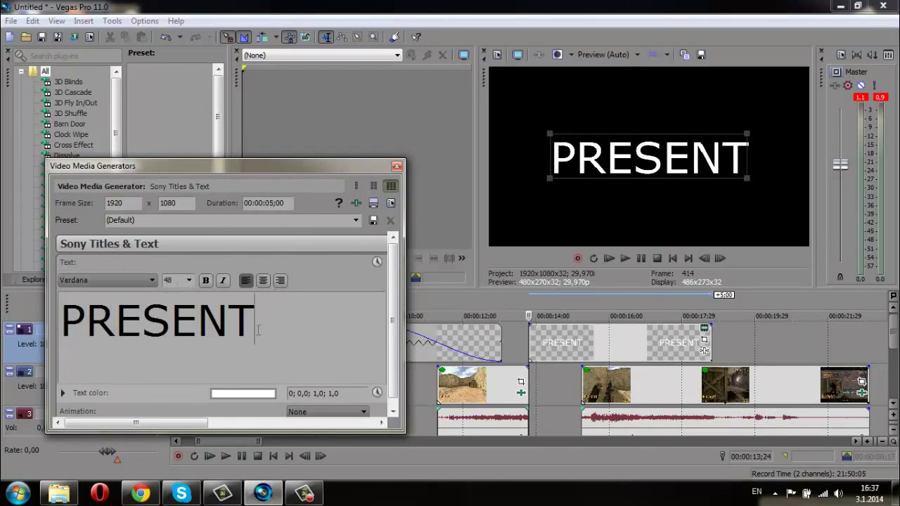
Step: Try the Utsaah font on the PRESENT title and set it to Turtles
drag(255, 323, 62, 319)
click(122, 279)
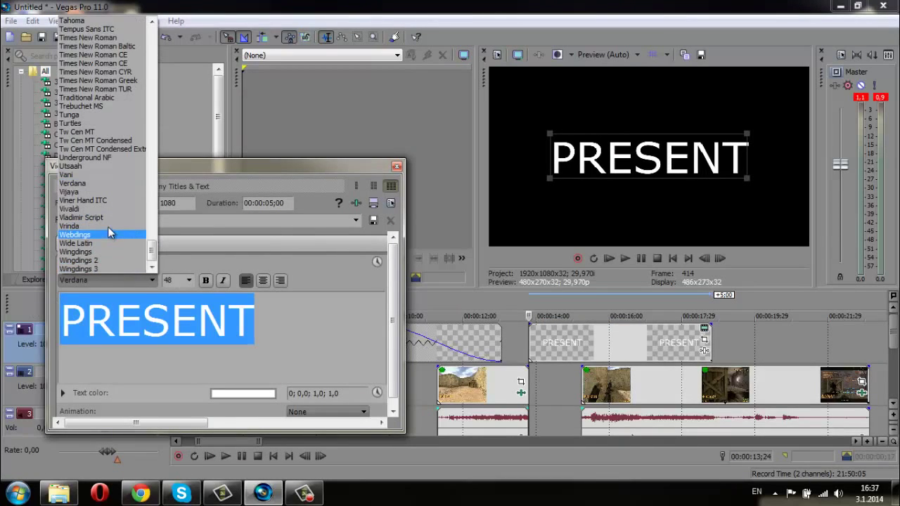
click(106, 166)
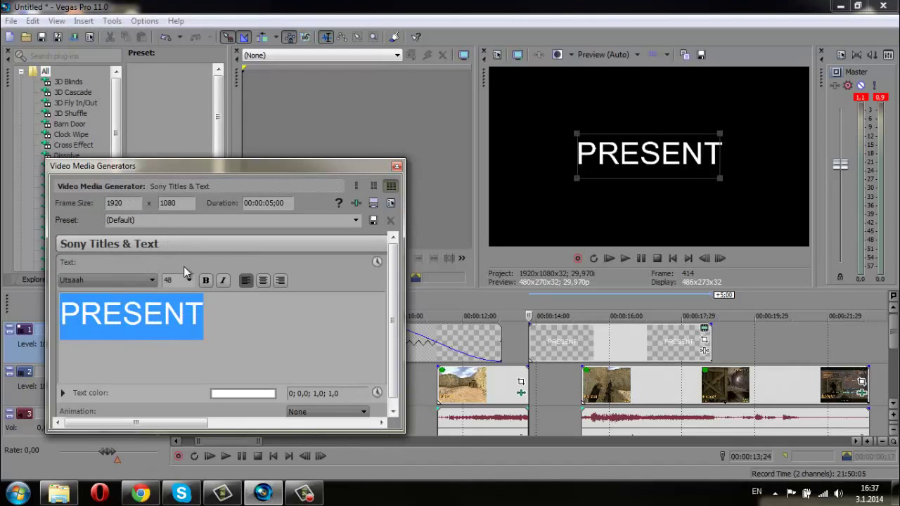
click(125, 274)
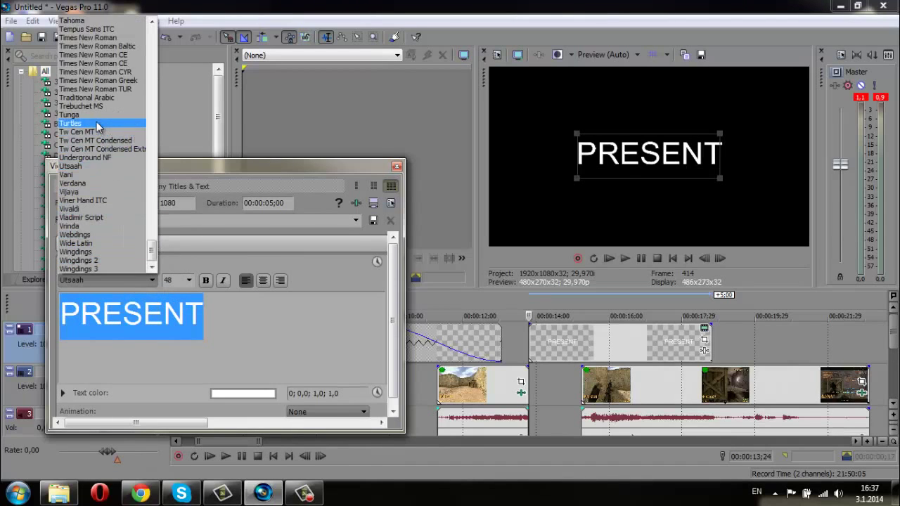
click(105, 119)
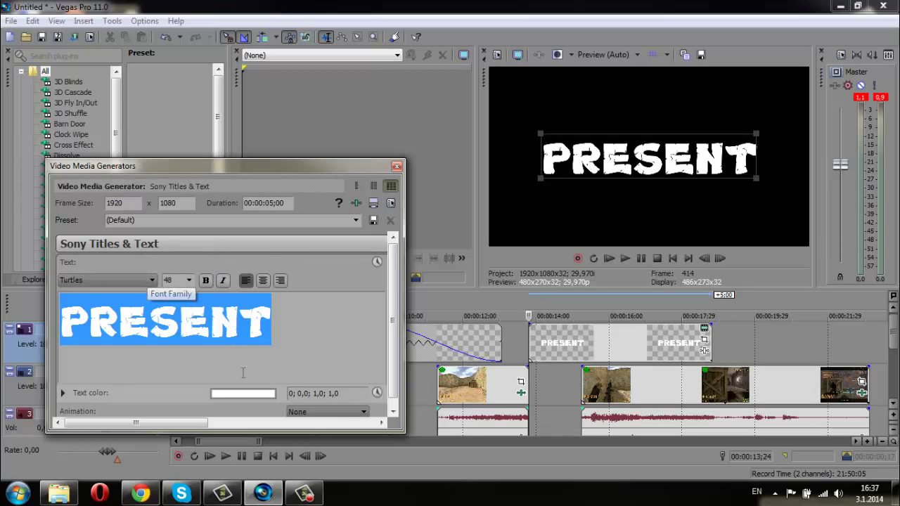
Step: Color the PRESENT title golden yellow with HSV 45; 0,86; 0,8 and alpha 0,95, and close the media generator
click(230, 395)
click(223, 368)
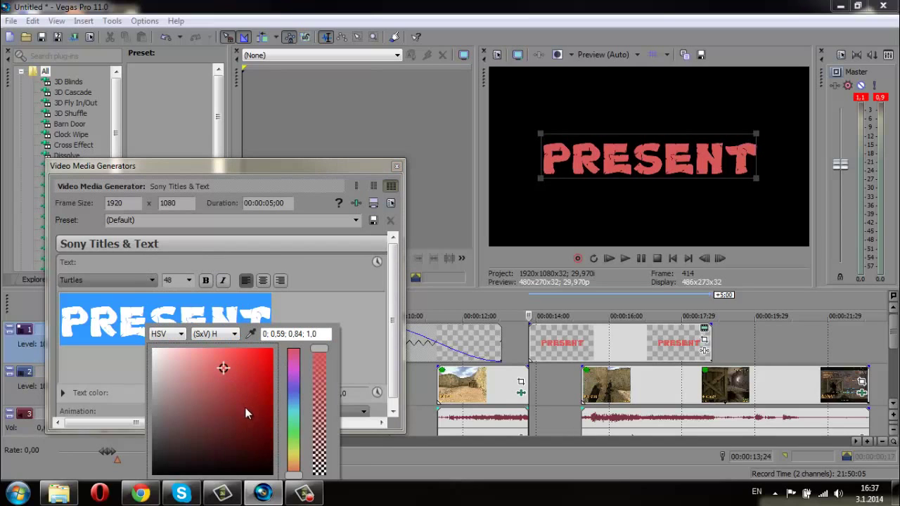
click(298, 466)
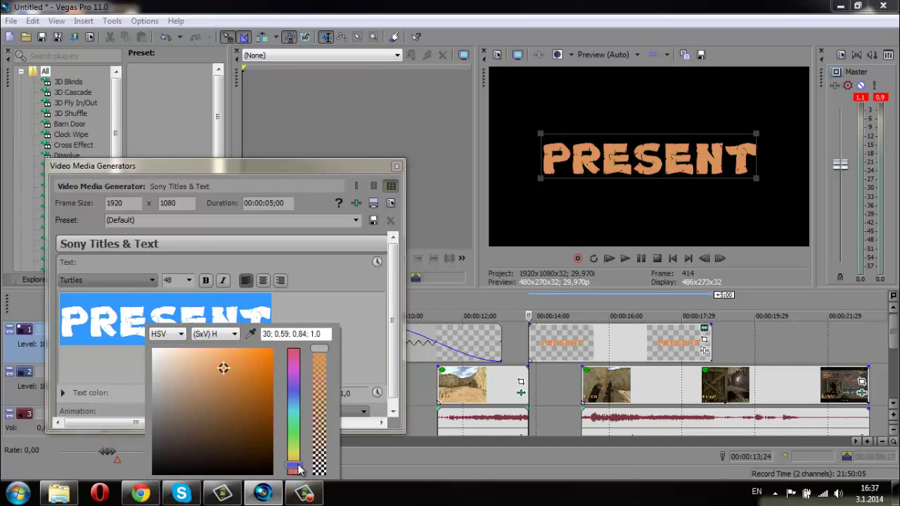
drag(224, 369, 252, 375)
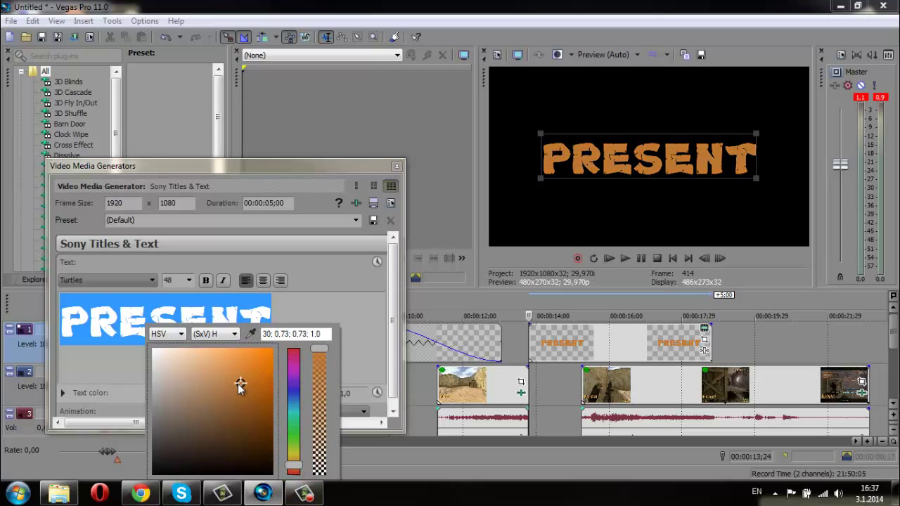
click(298, 464)
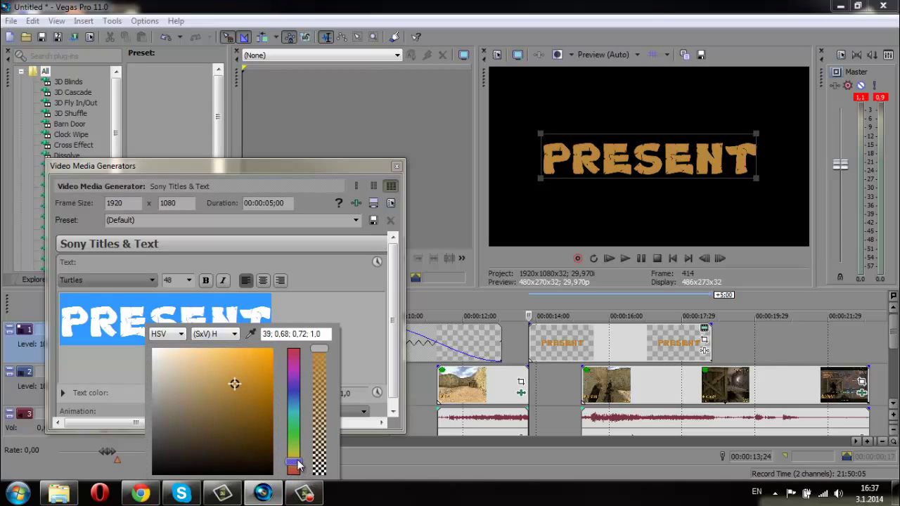
drag(235, 386, 246, 379)
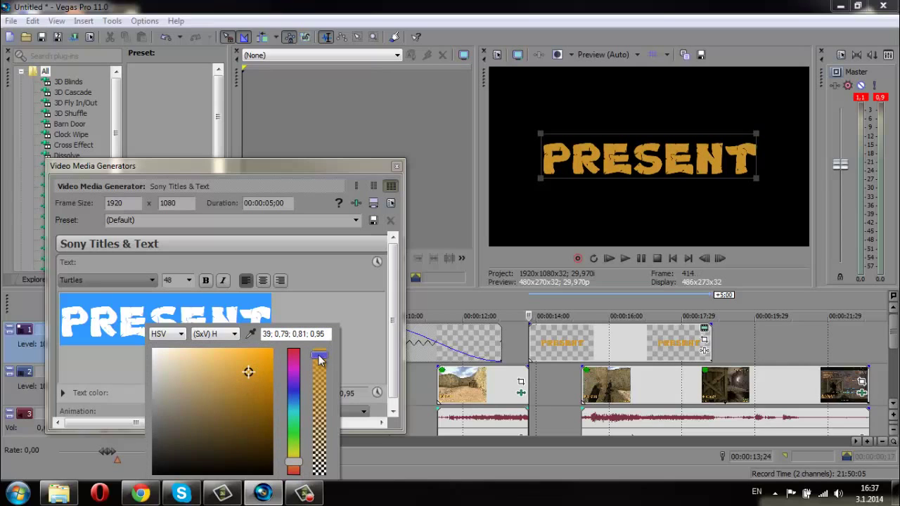
drag(289, 461, 291, 458)
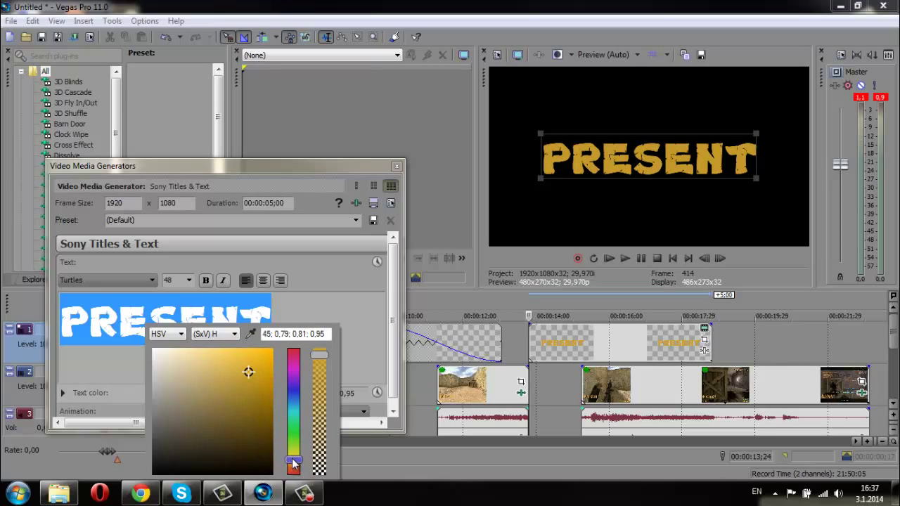
drag(251, 381, 253, 374)
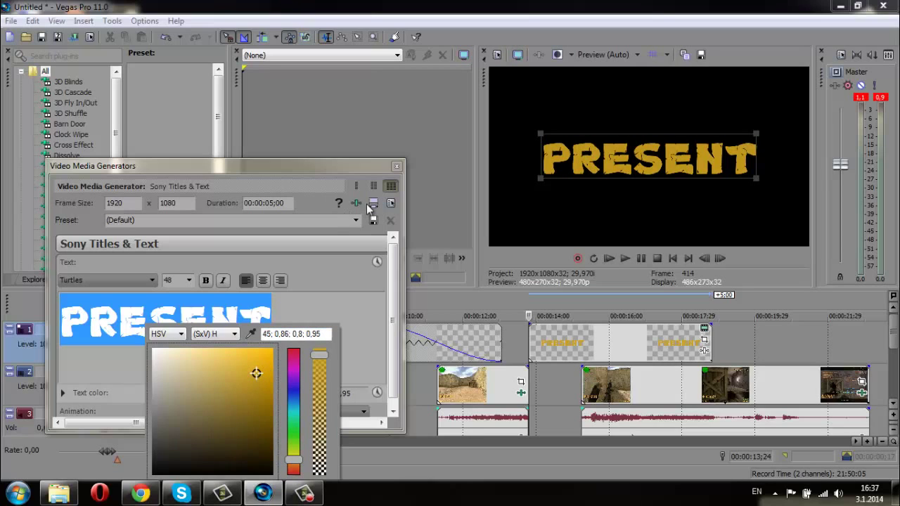
click(397, 172)
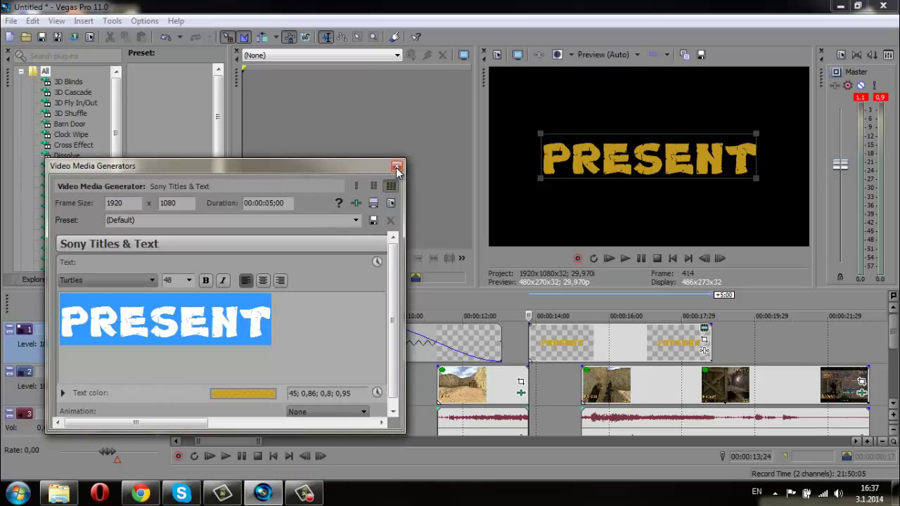
click(397, 167)
Step: Move the PRESENT title 0;12 earlier and play the titles from 00:00:07;04 to 00:00:10;03
drag(575, 342, 560, 341)
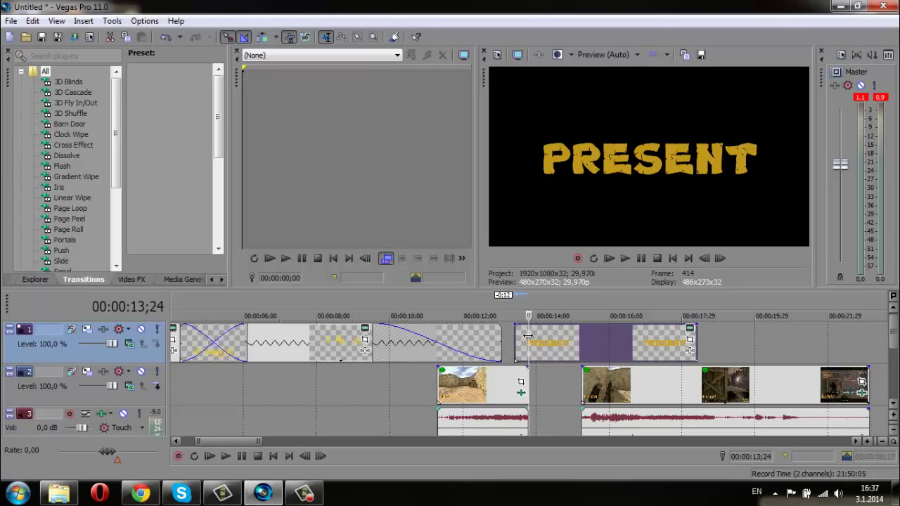
click(286, 343)
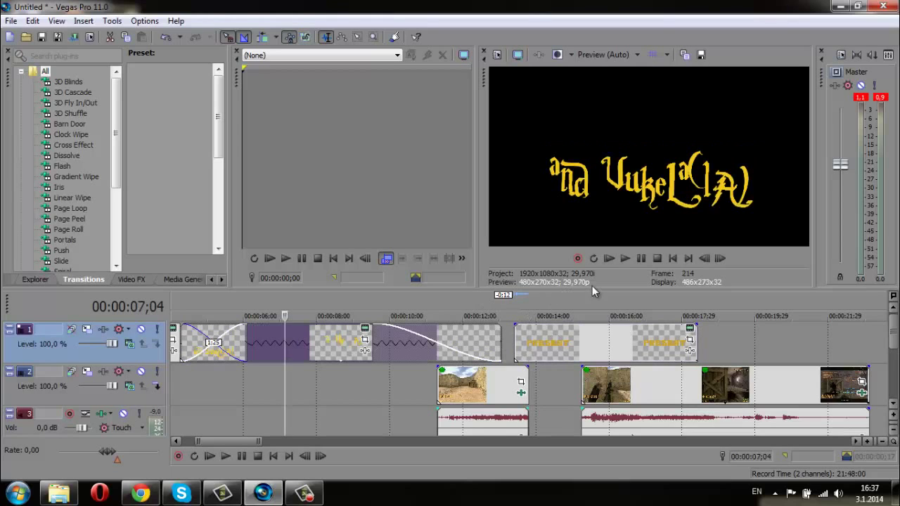
click(625, 259)
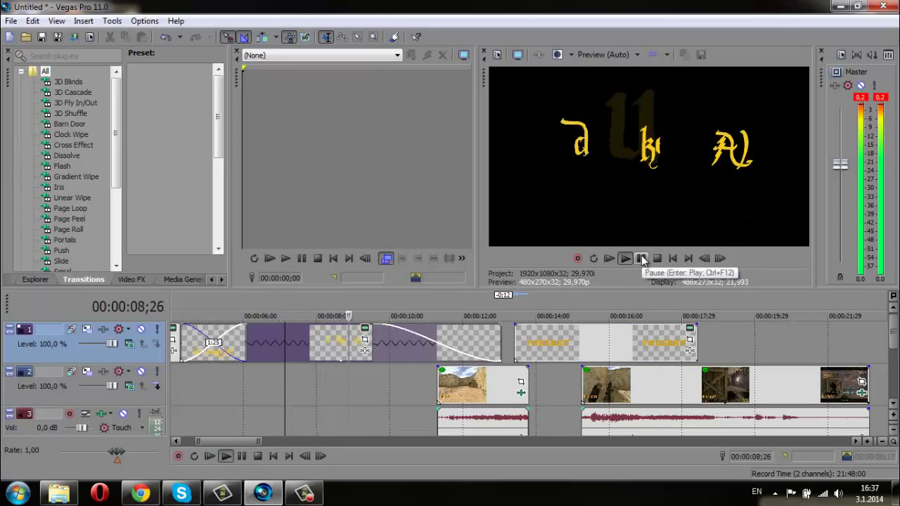
click(641, 259)
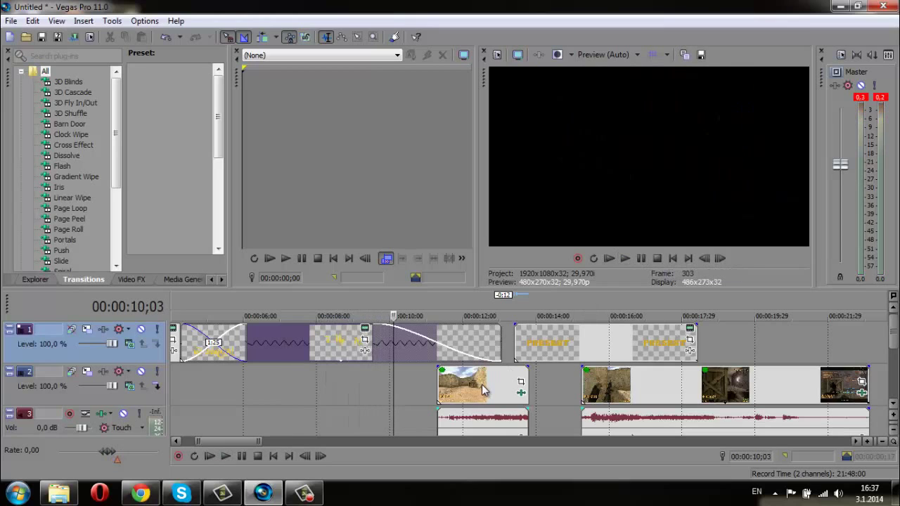
Step: Move the first game clip to 00:00:10;03 and overlap the PRESENT title with the previous title by 1;00, playing the result
drag(482, 391, 437, 390)
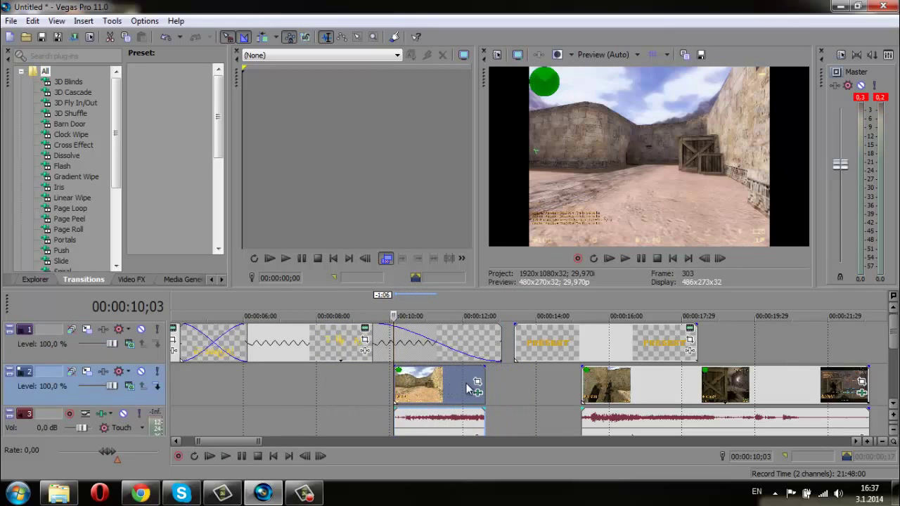
drag(544, 351, 505, 353)
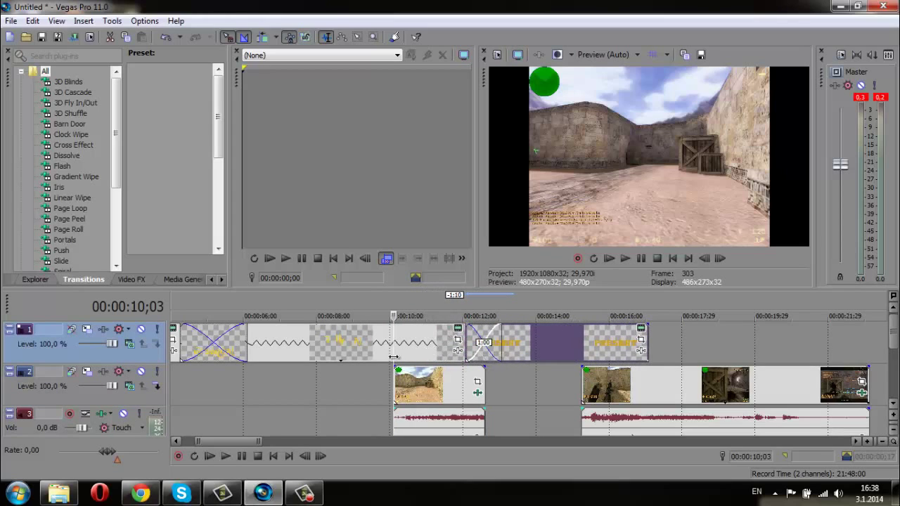
click(332, 350)
click(625, 258)
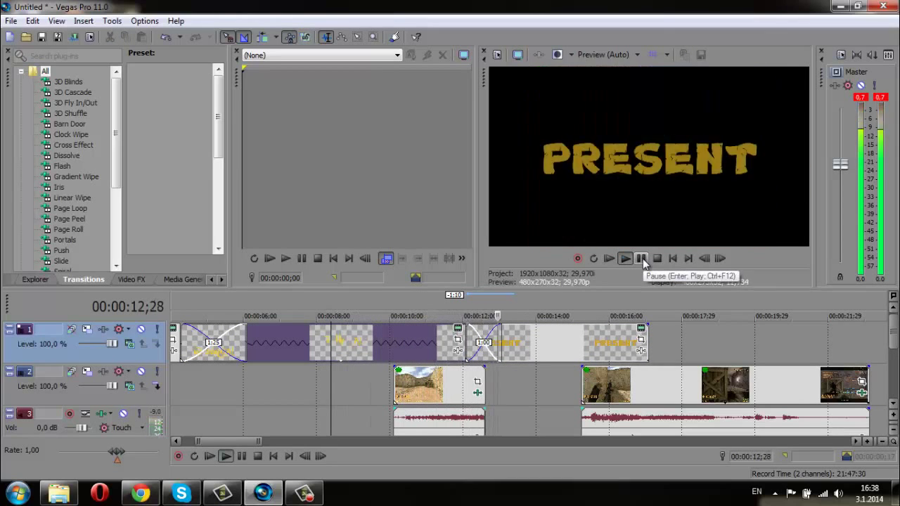
click(641, 258)
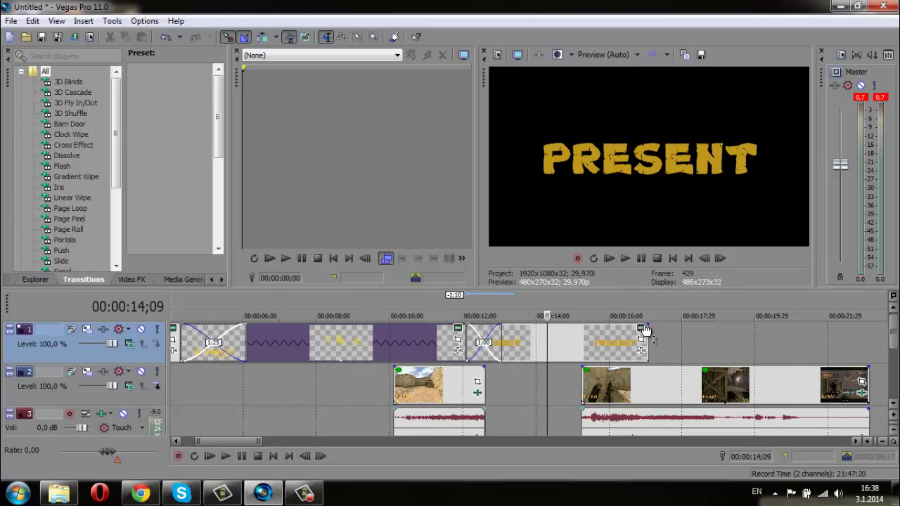
Step: Shorten the PRESENT title to end near 00:00:14;20 and move the second game clip to 00:00:14;09 with a short fade-in
drag(647, 328, 591, 330)
mouse_move(625, 400)
mouse_down()
mouse_move(603, 401)
mouse_move(611, 400)
mouse_up()
drag(591, 342, 556, 343)
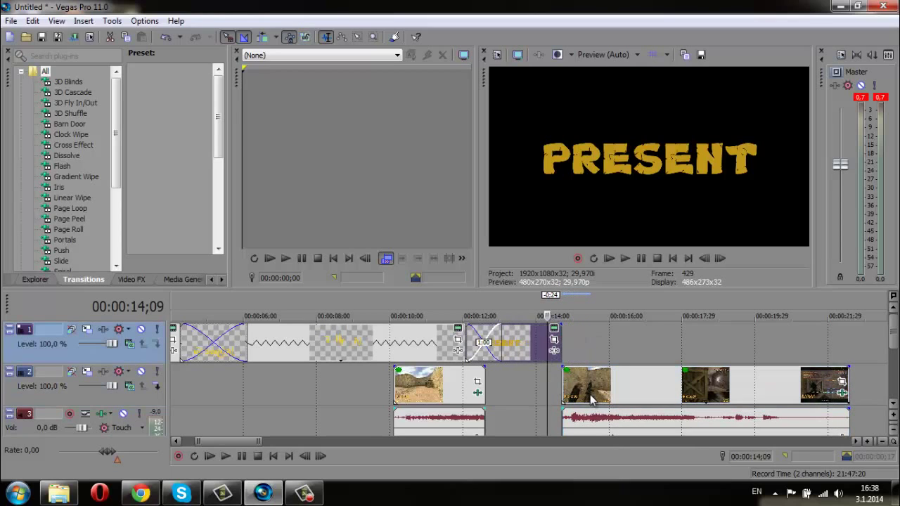
drag(591, 400, 576, 400)
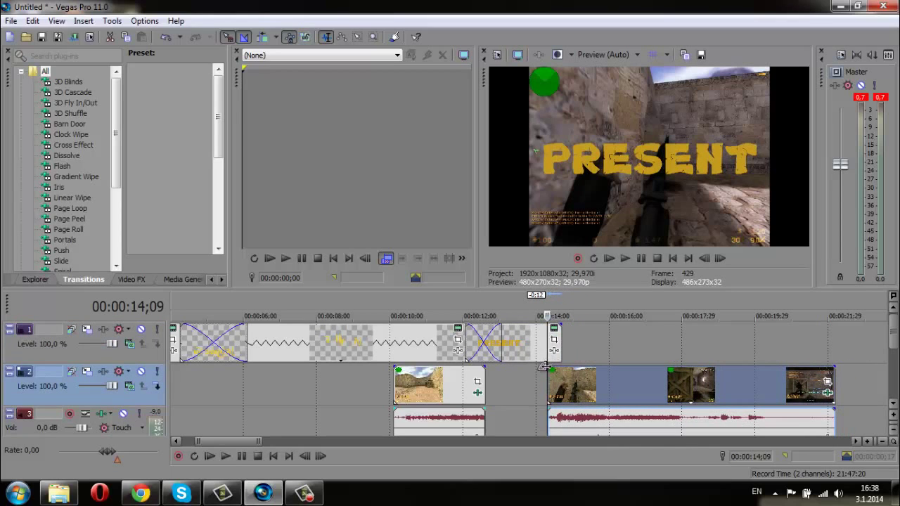
drag(544, 366, 560, 368)
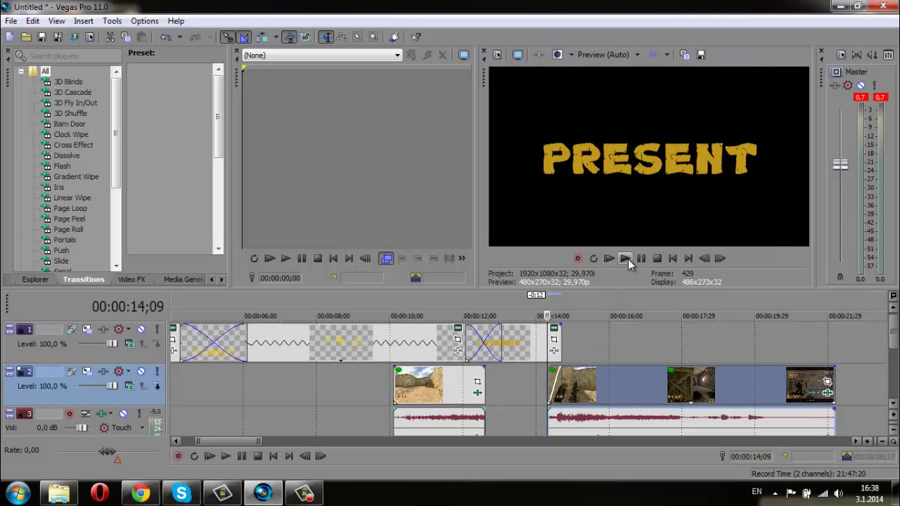
Step: Play the second game clip from 00:00:14;09 to 00:00:20;13 to look for a cutting point
click(626, 259)
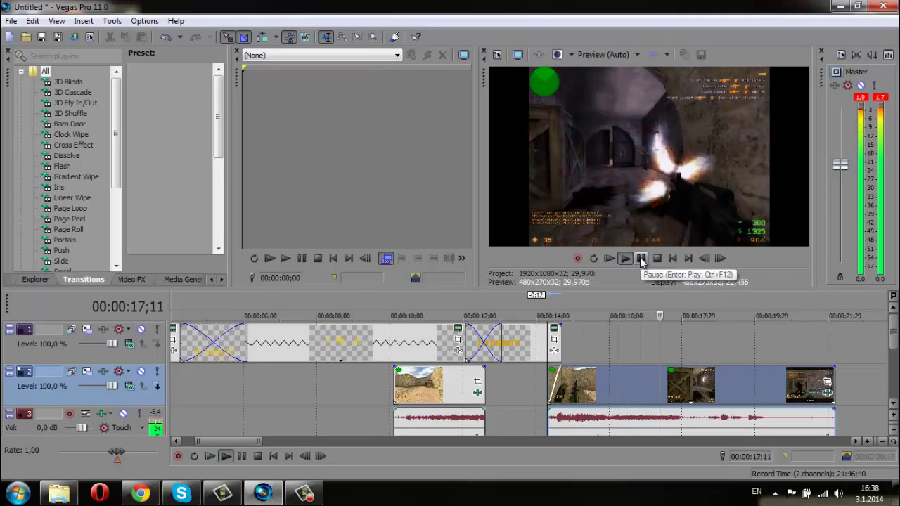
click(641, 259)
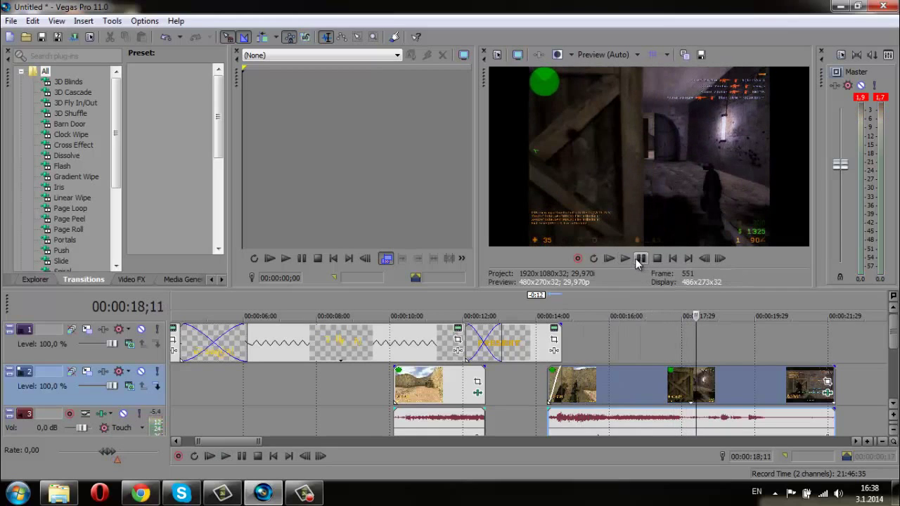
click(635, 259)
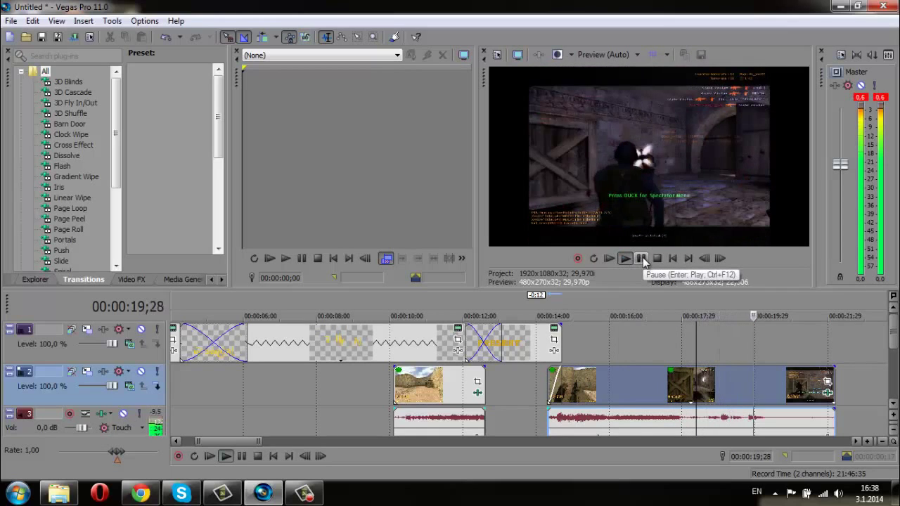
click(641, 259)
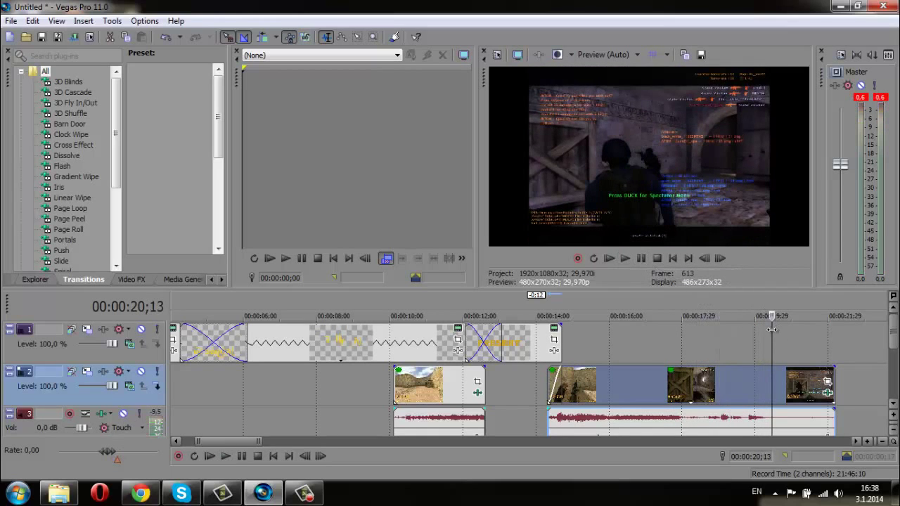
Step: Split the second game clip at 00:00:18;10 and delete the part after the cut
drag(772, 329, 696, 358)
key(space)
key(space)
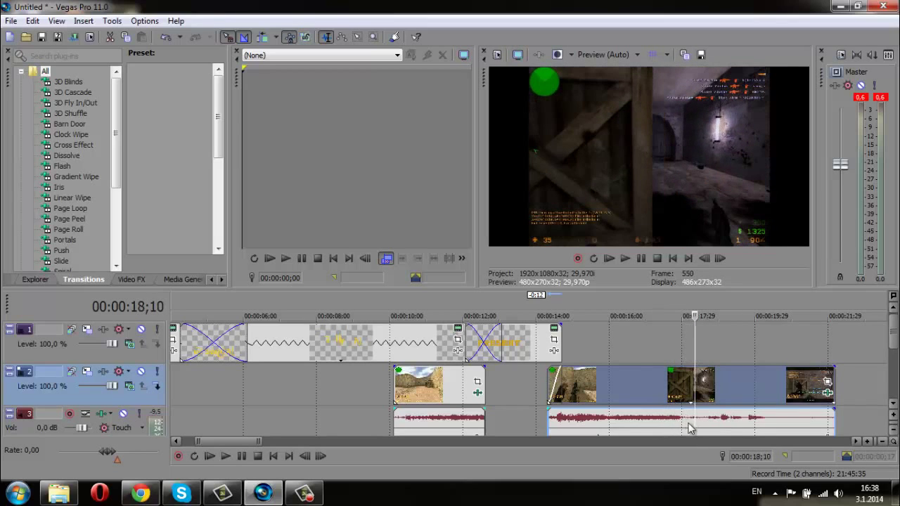
click(694, 420)
key(s)
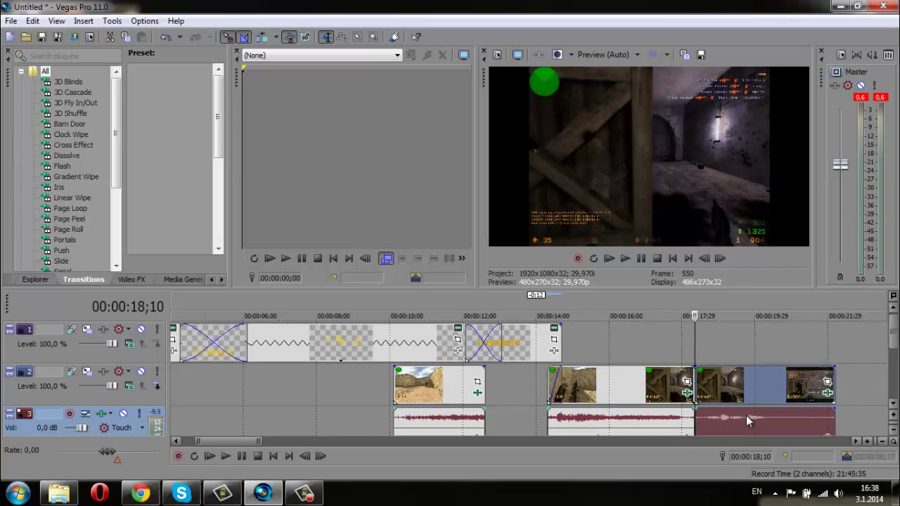
click(746, 420)
key(Delete)
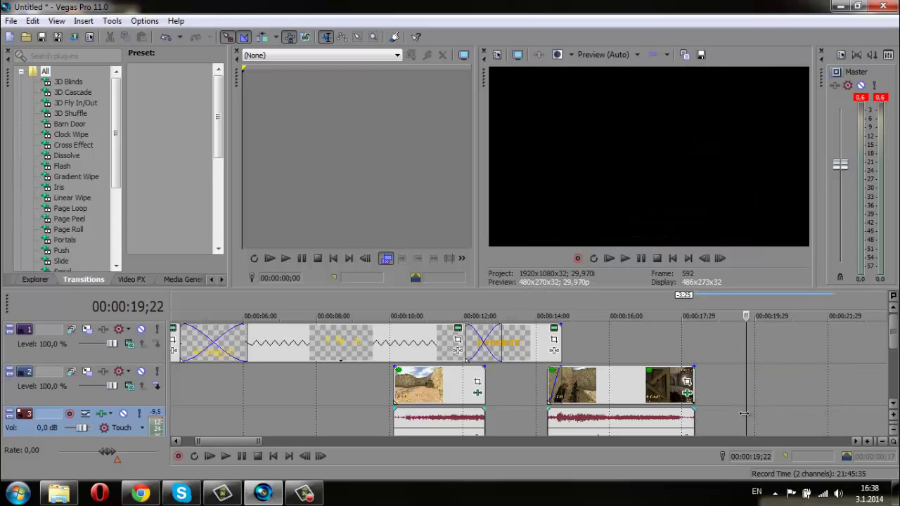
Step: Play from the PRESENT title to 00:00:17;24, and trim the second game clip's end by splitting at 00:00:17;27 and deleting the remainder
click(500, 351)
click(625, 258)
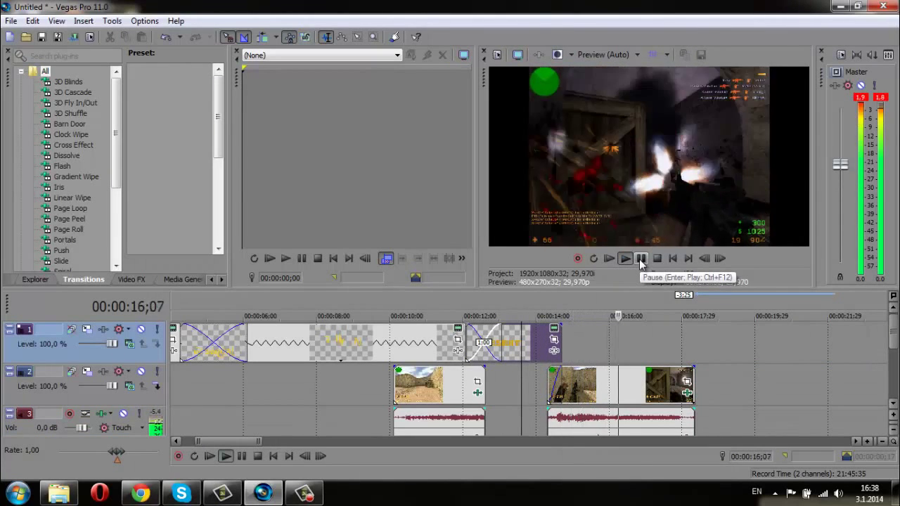
click(642, 258)
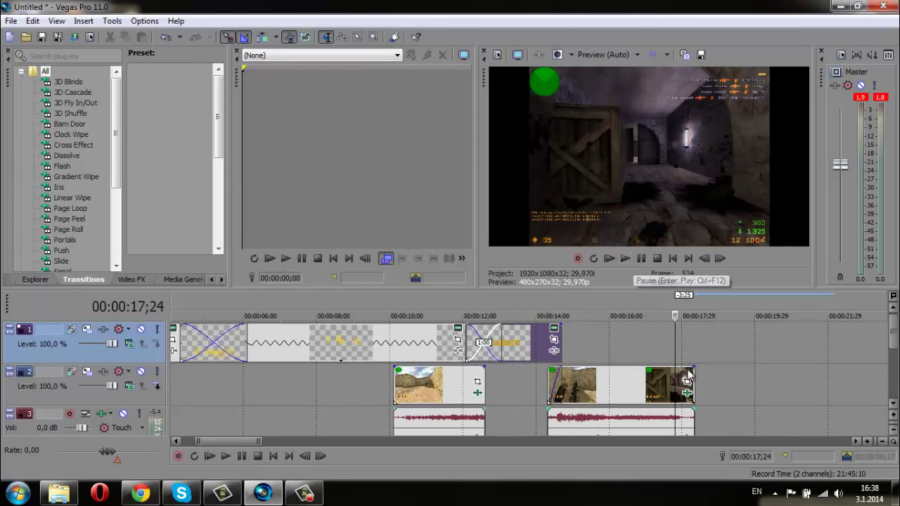
click(679, 417)
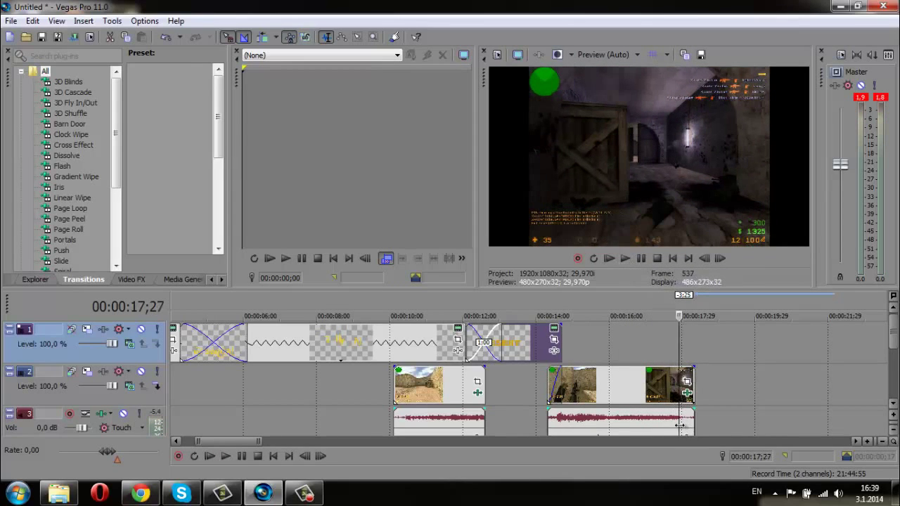
click(678, 424)
key(s)
click(688, 420)
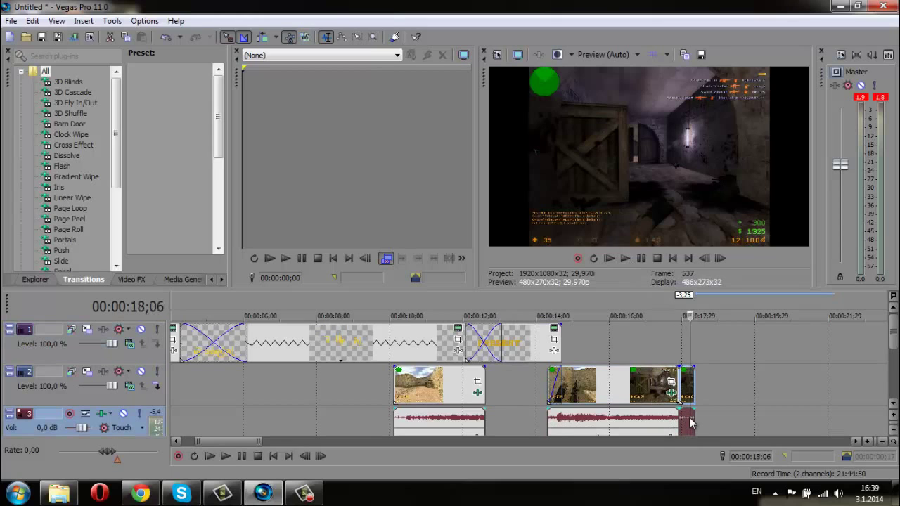
key(Delete)
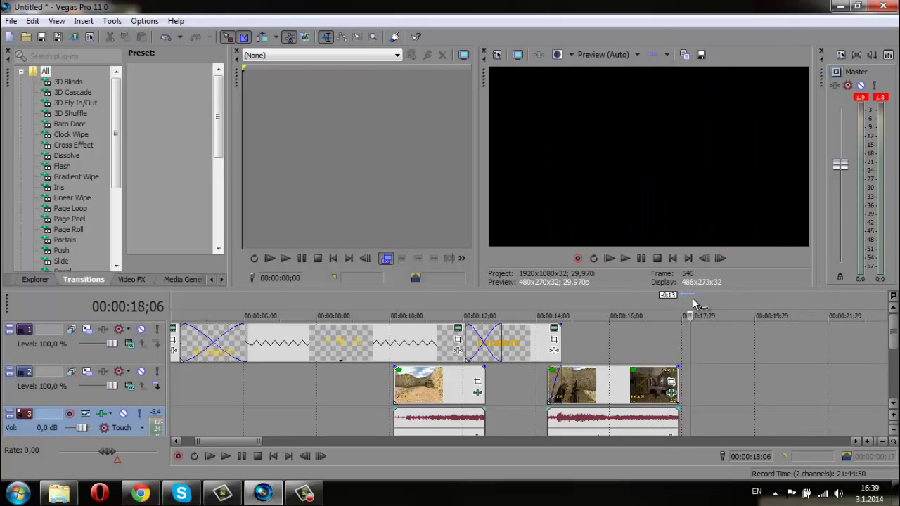
Step: Copy the trimmed second game clip with its audio and paste it on track 2 at 00:00:18;04
key(End)
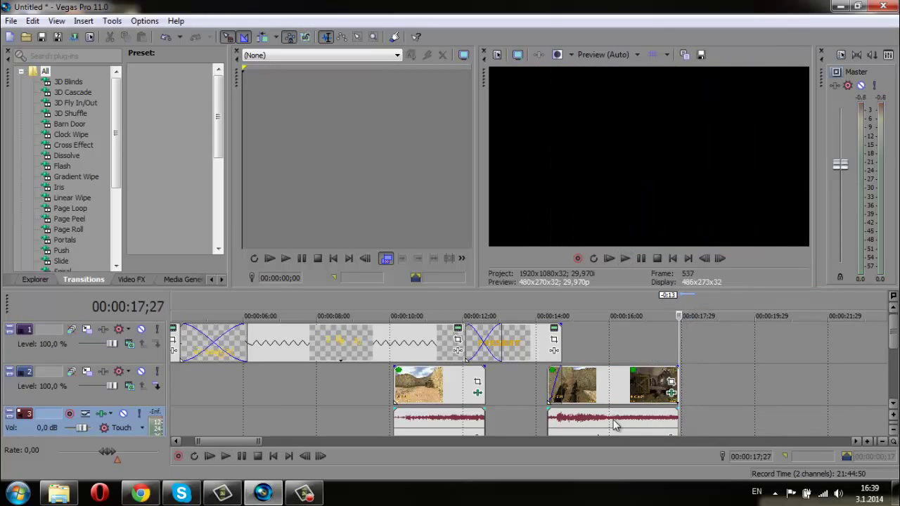
click(613, 419)
right_click(622, 418)
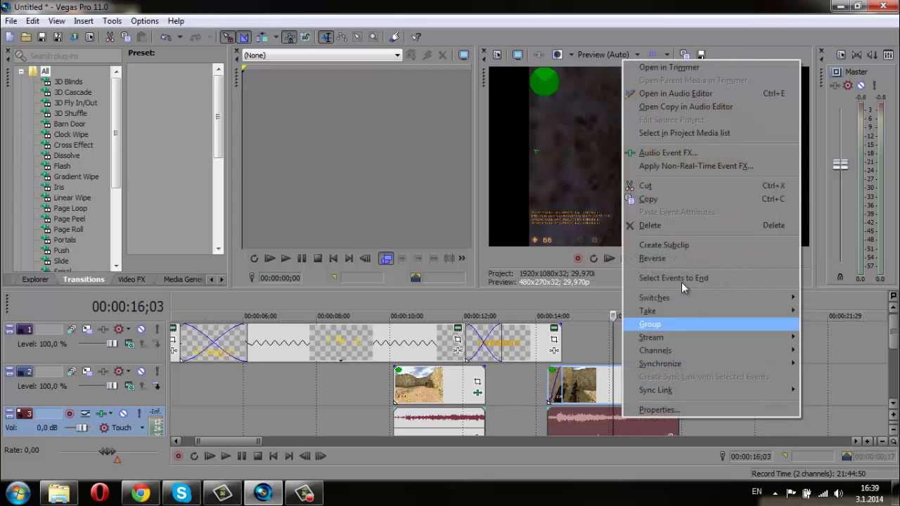
click(670, 200)
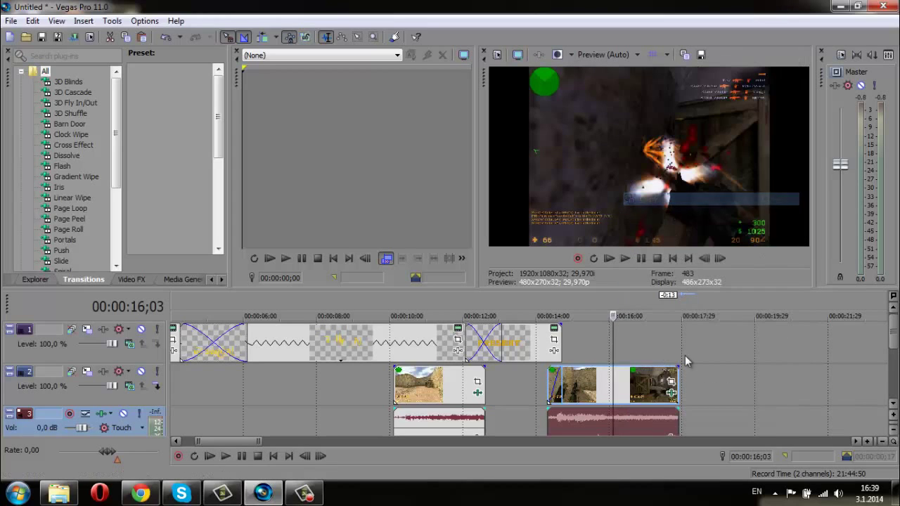
click(687, 398)
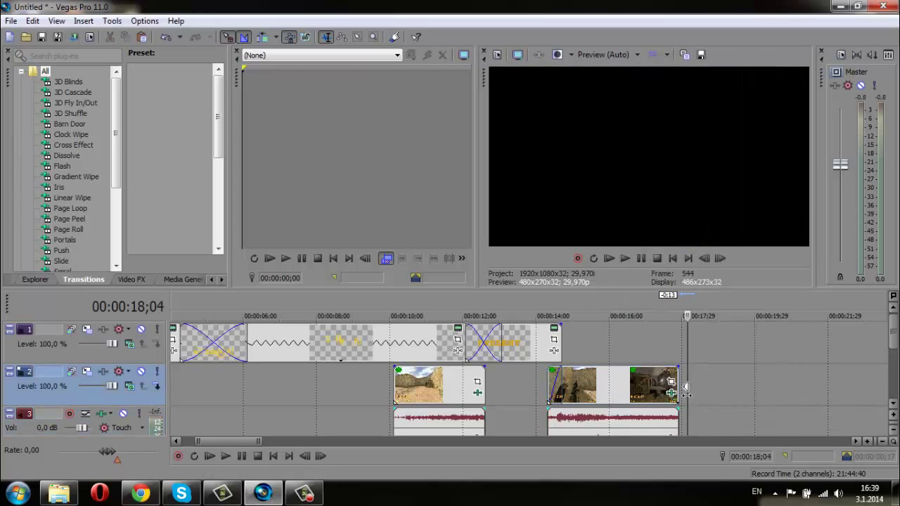
key(ctrl+v)
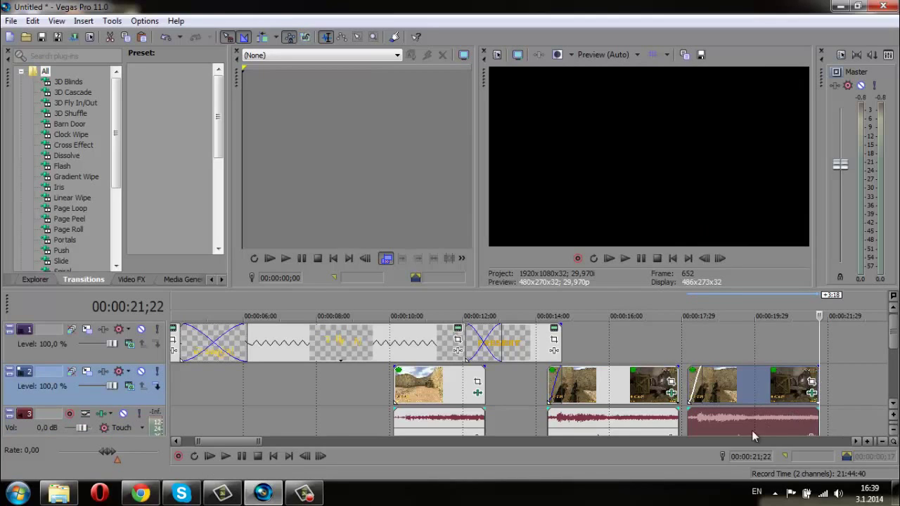
Step: Time-stretch the pasted clip to about 4:19 longer for slow motion and move it directly against the end of the second game clip
drag(237, 444, 251, 443)
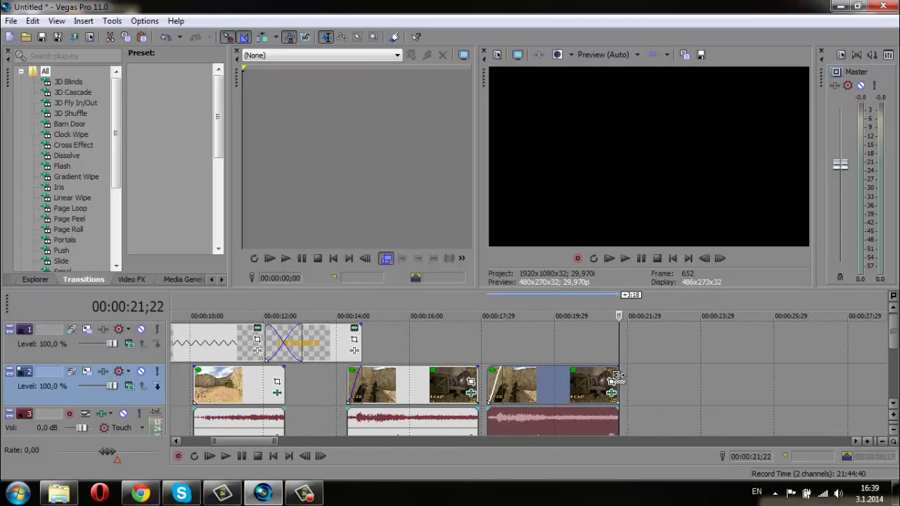
drag(615, 378, 785, 384)
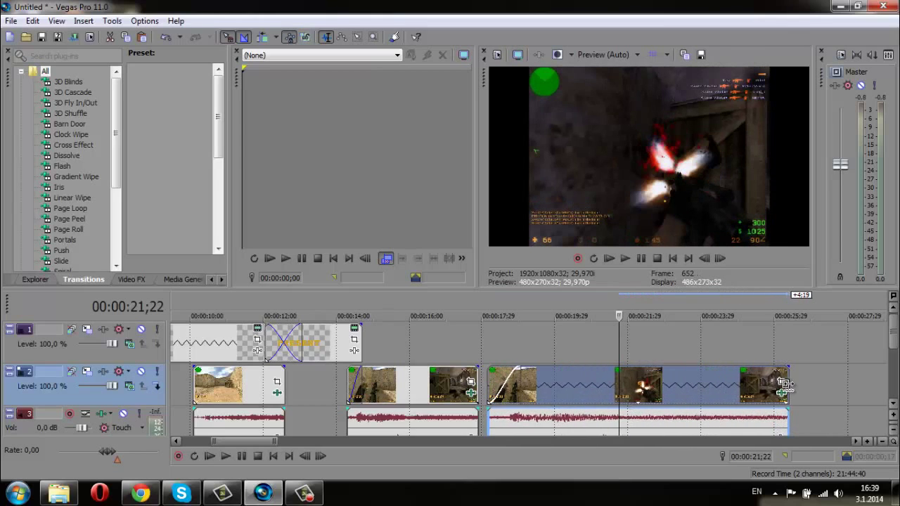
drag(689, 399, 685, 398)
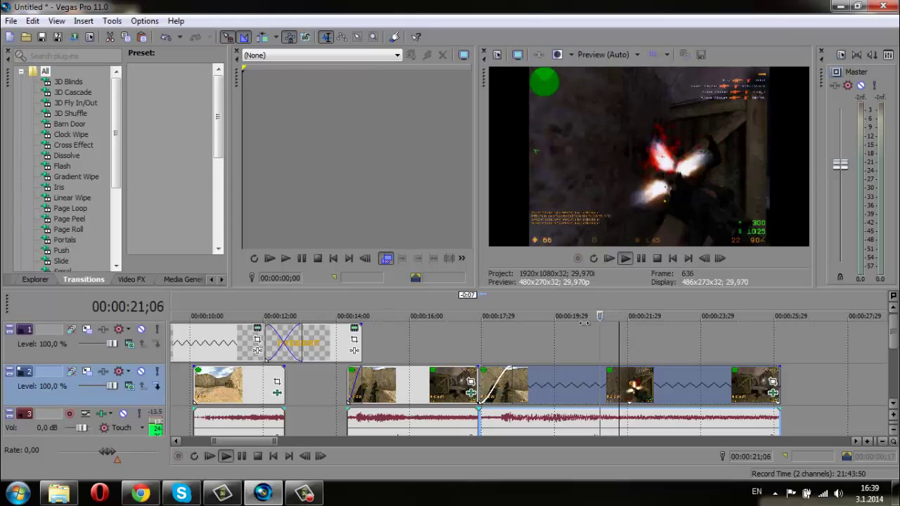
Step: Play the slowed copy from 00:00:20;10, and replay both clips from near the start of the second game clip
mouse_move(583, 323)
mouse_down()
mouse_move(592, 321)
mouse_move(569, 322)
mouse_up()
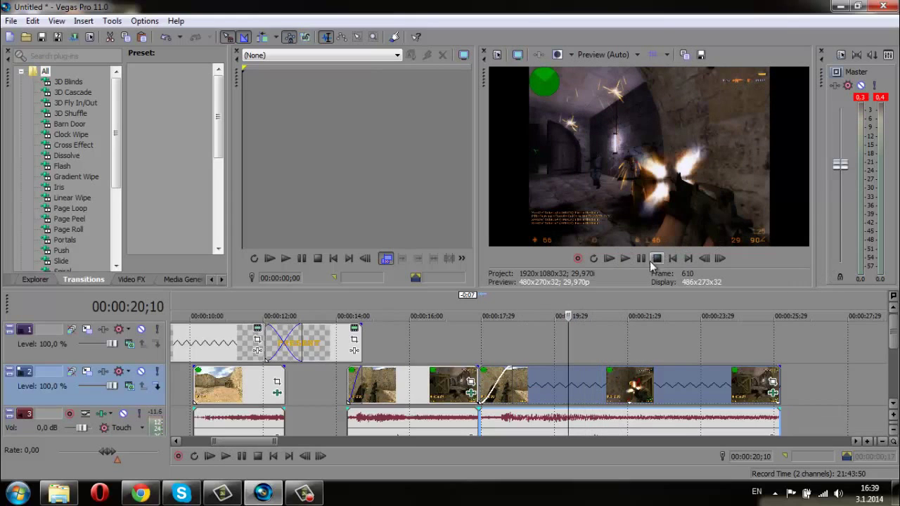
click(624, 258)
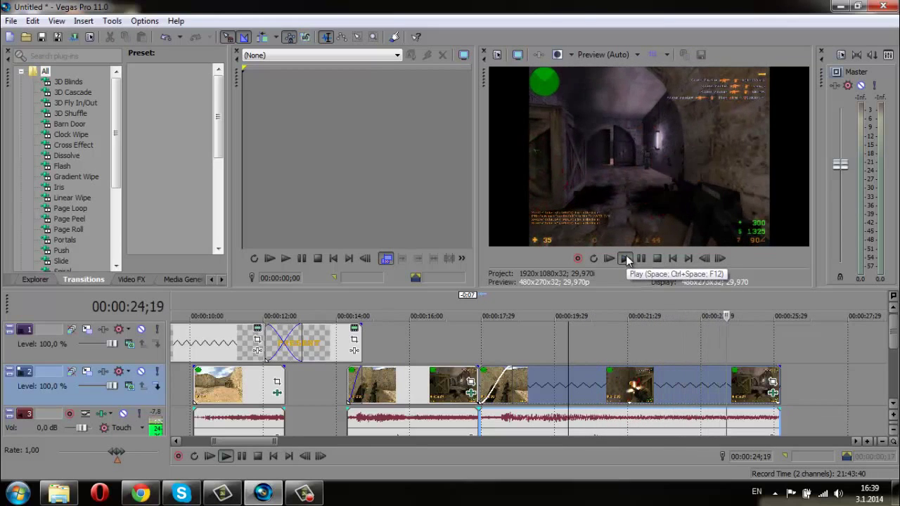
click(640, 259)
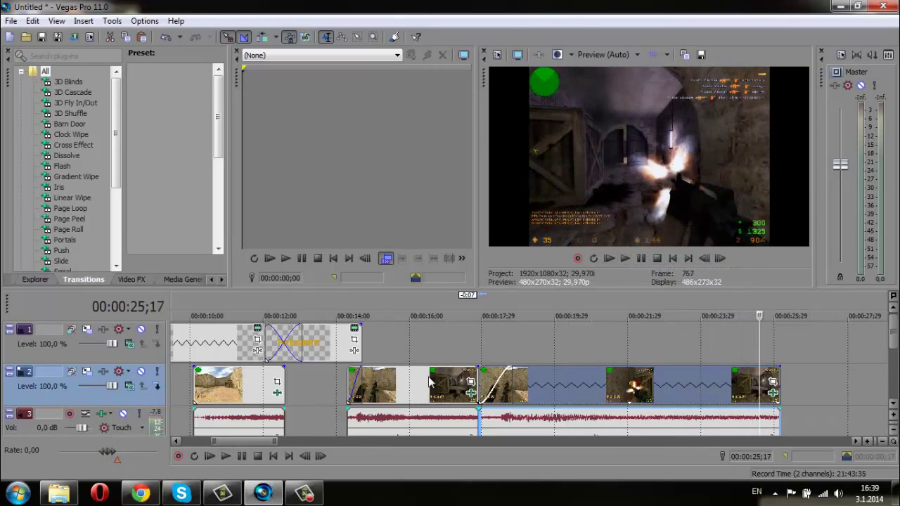
click(363, 391)
click(628, 257)
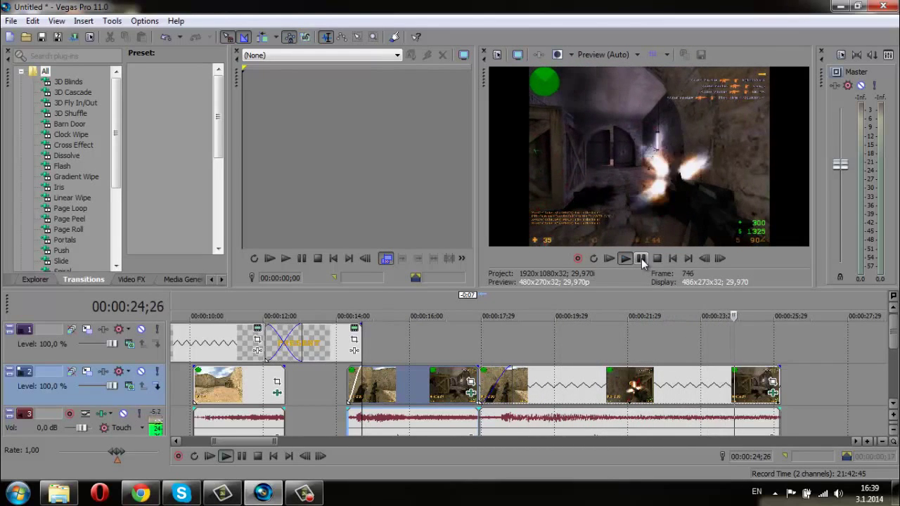
click(641, 259)
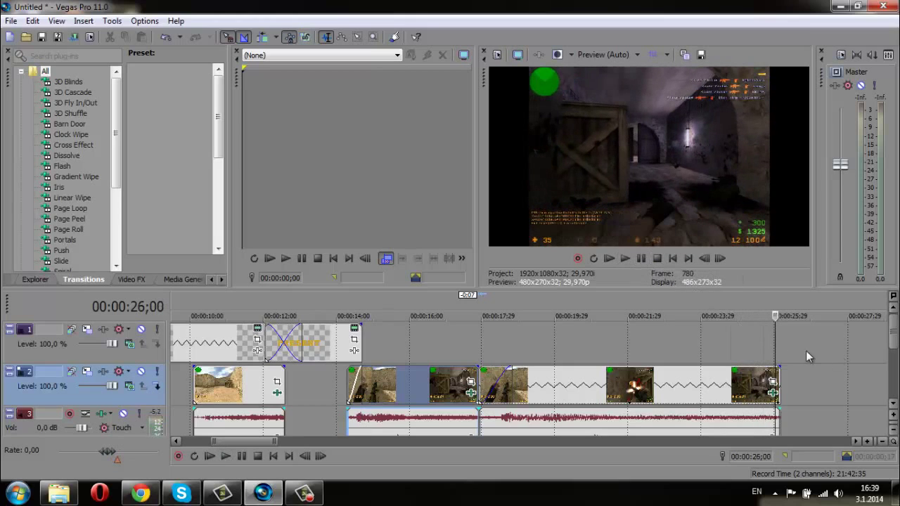
click(781, 343)
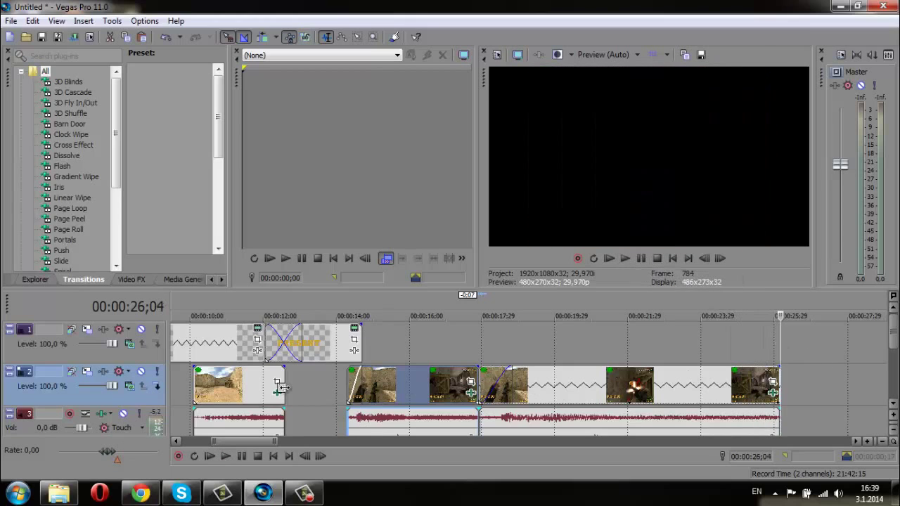
click(63, 495)
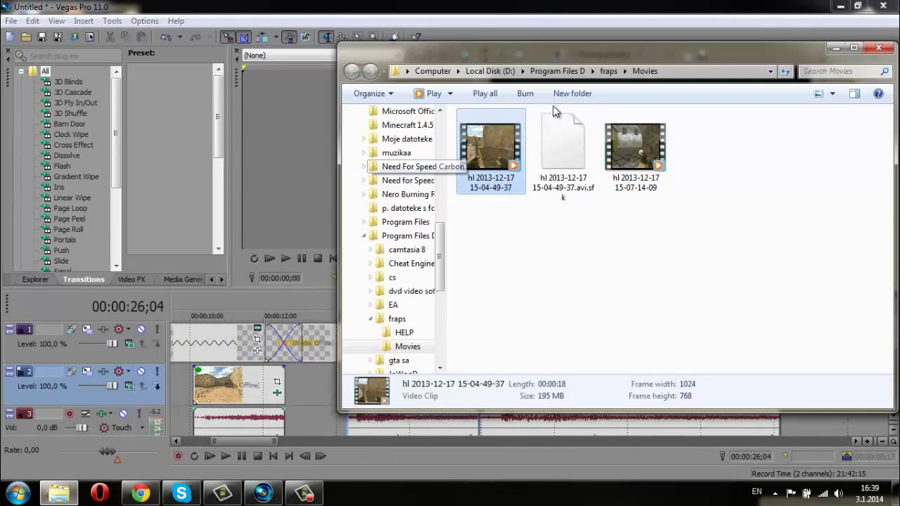
drag(514, 19, 222, 13)
click(346, 126)
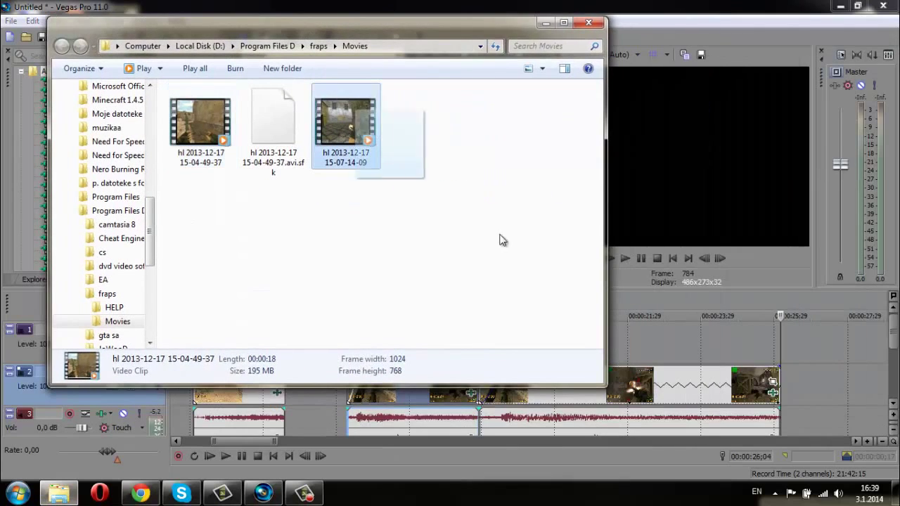
drag(788, 396, 789, 396)
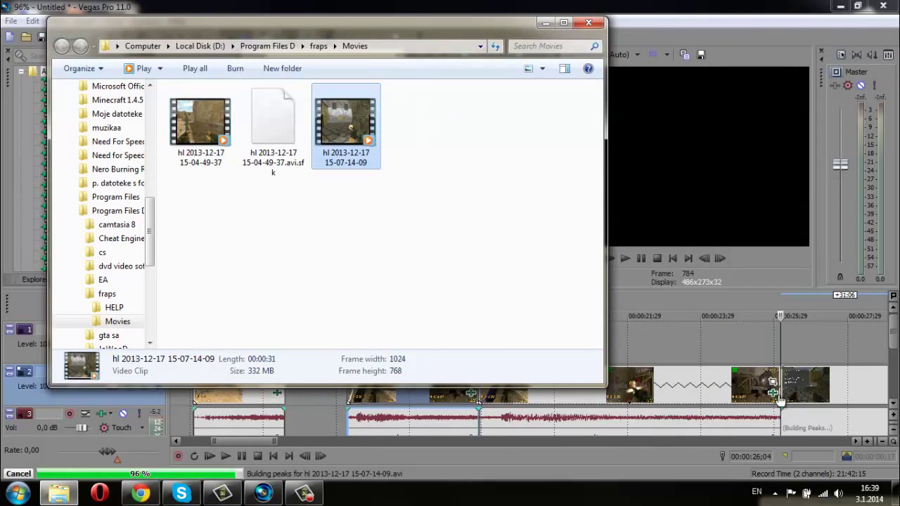
click(546, 23)
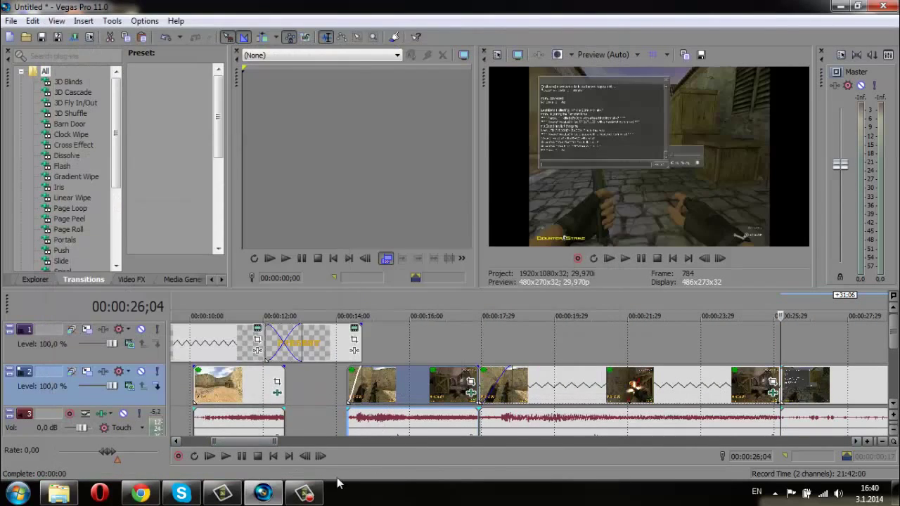
Step: Split the newly added recording at 00:00:39;04, delete the part before the cut, and move the remainder to 00:00:26;11
drag(253, 441, 293, 442)
drag(278, 350, 748, 417)
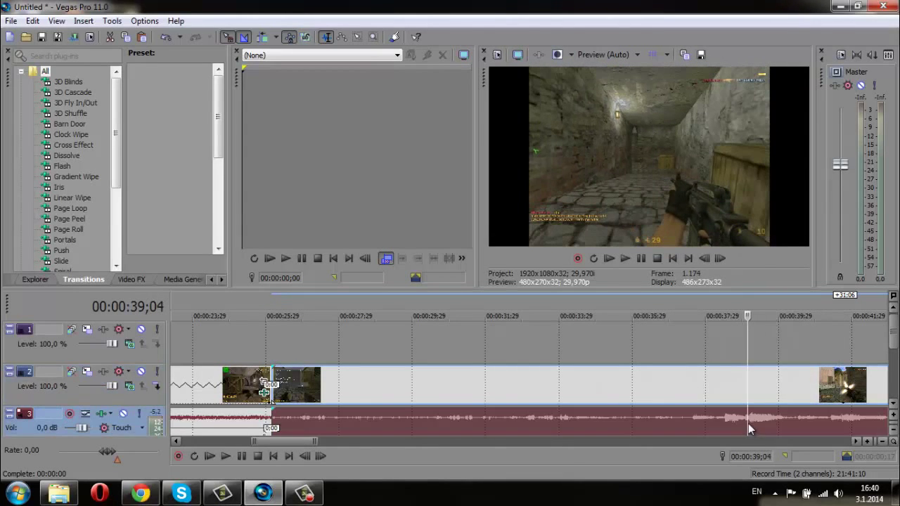
key(s)
click(631, 421)
key(Delete)
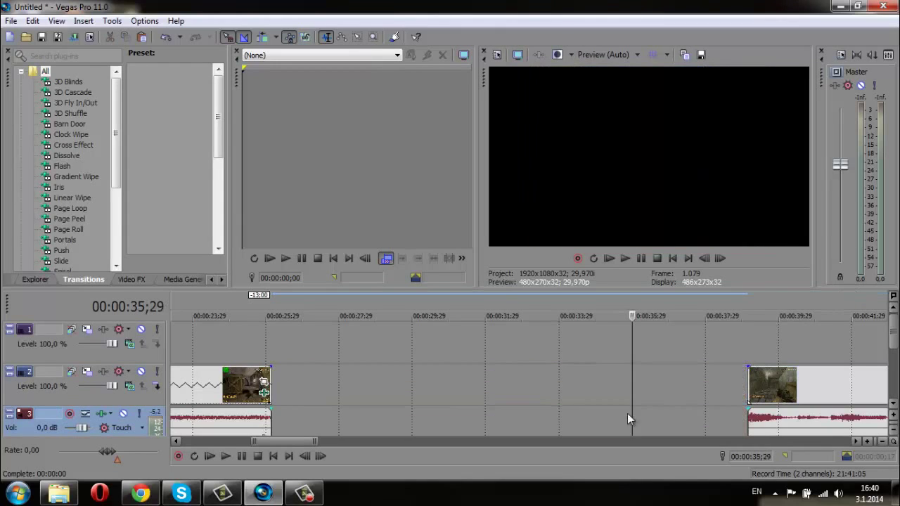
click(280, 380)
drag(818, 432, 379, 420)
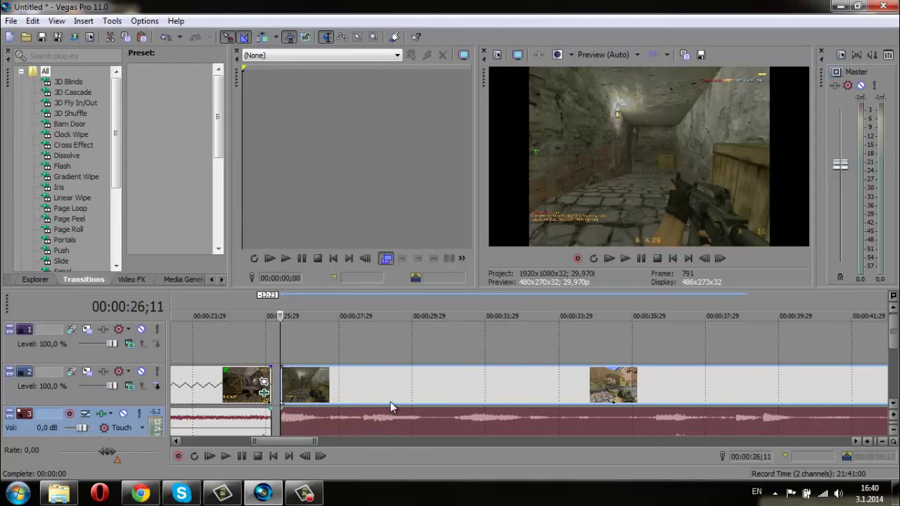
Step: Split the third game clip at 00:00:28;06, delete the short part before the cut, and move the rest to 00:00:26;18
drag(280, 340, 347, 389)
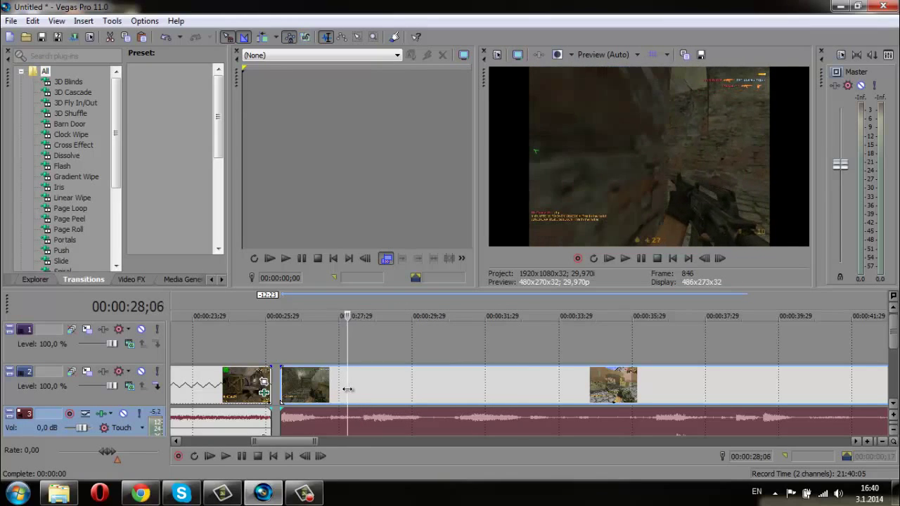
key(ctrl+z)
click(313, 429)
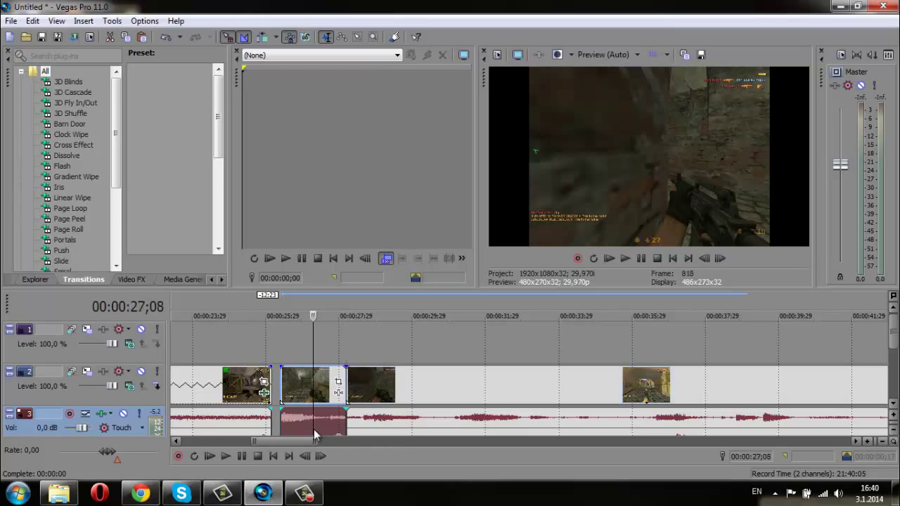
key(Delete)
click(289, 394)
drag(387, 428, 366, 424)
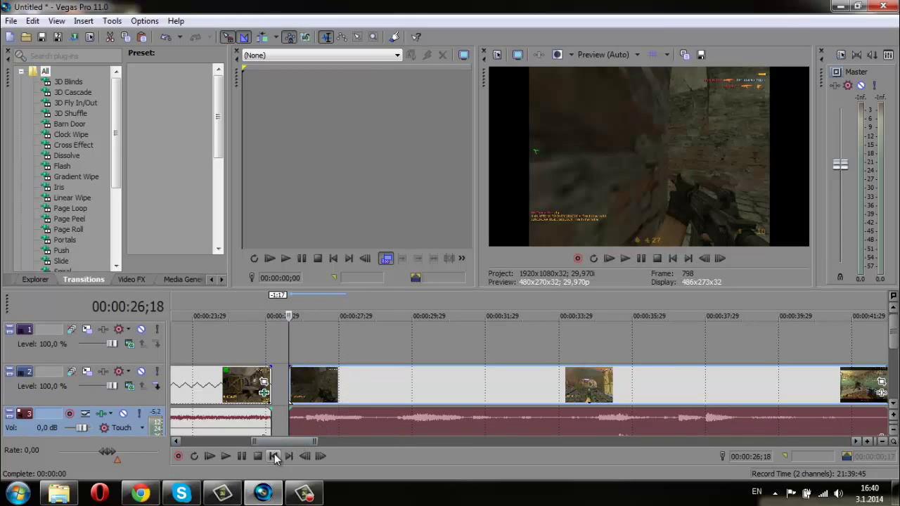
Step: Trim the third game clip's end by splitting it at 00:00:39;06 and deleting the part after the cut
drag(284, 445, 296, 446)
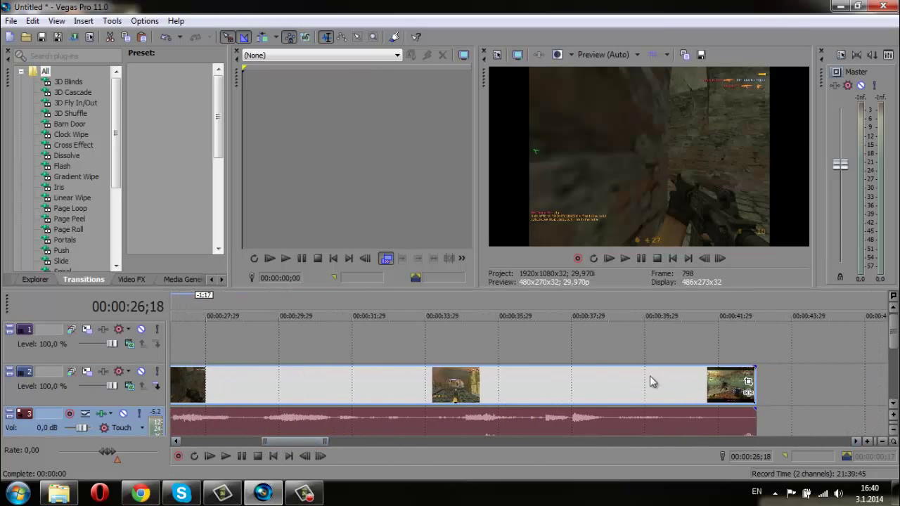
click(635, 393)
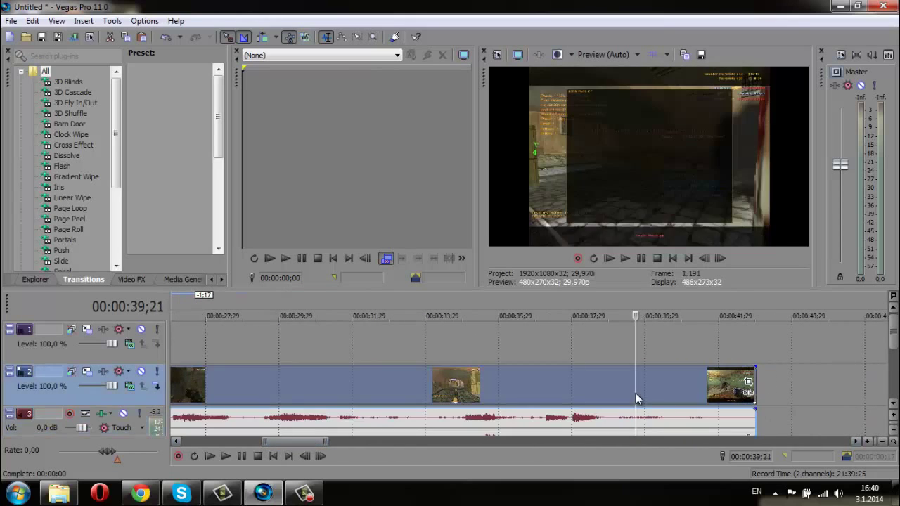
drag(588, 356, 616, 376)
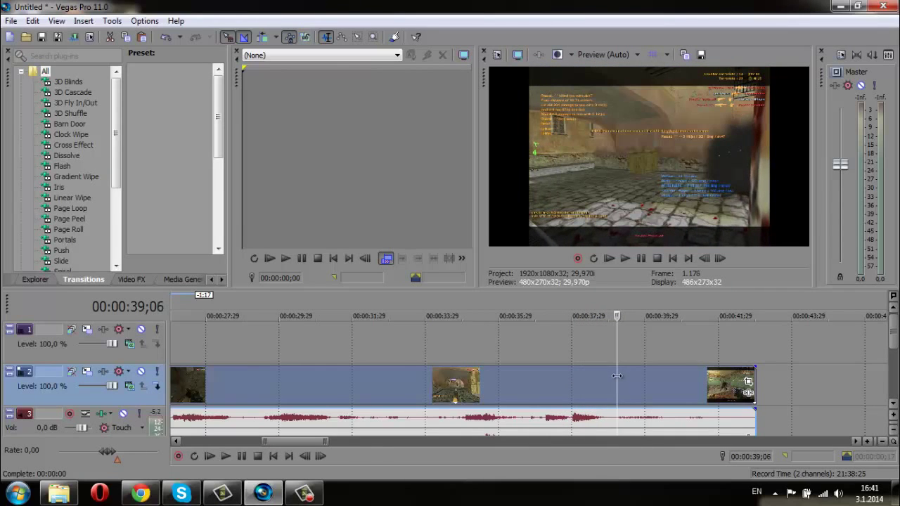
click(616, 416)
key(s)
click(663, 412)
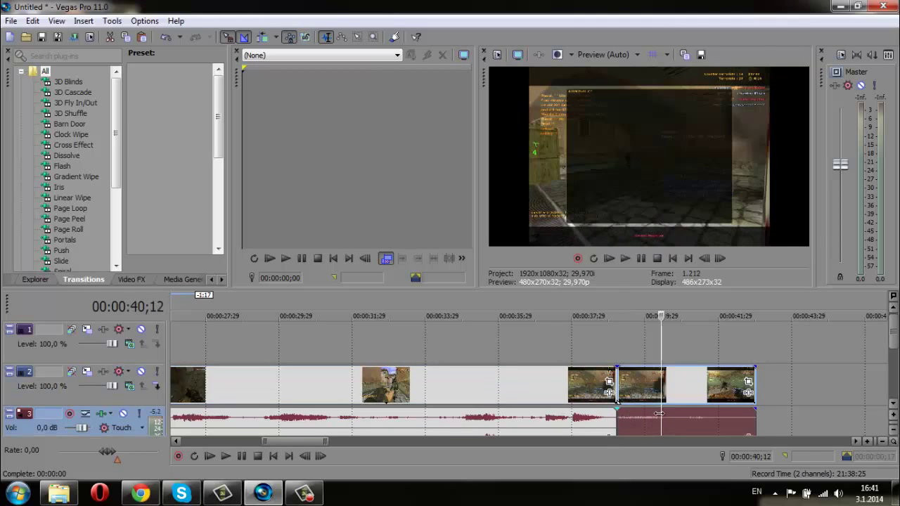
key(Delete)
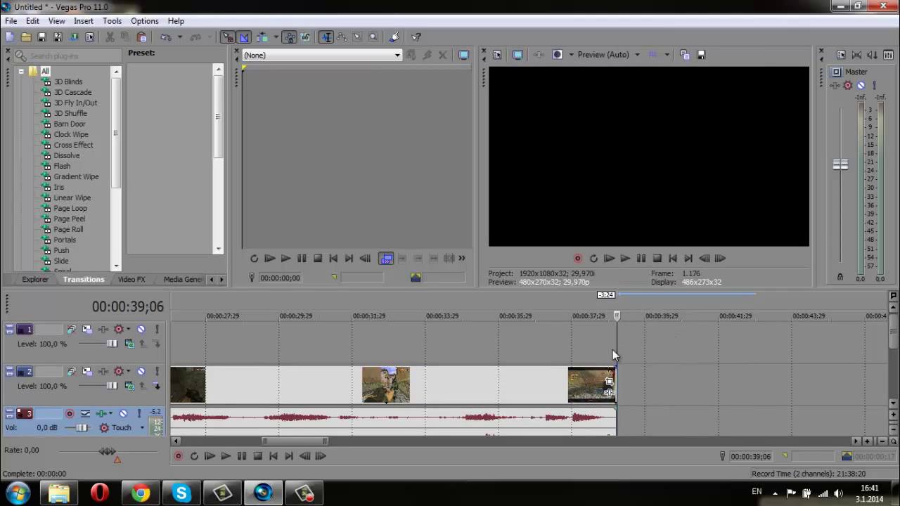
Step: Add the filter package Uncertain Memories 2 "Crimson" to the third game clip as a video event effect
click(609, 393)
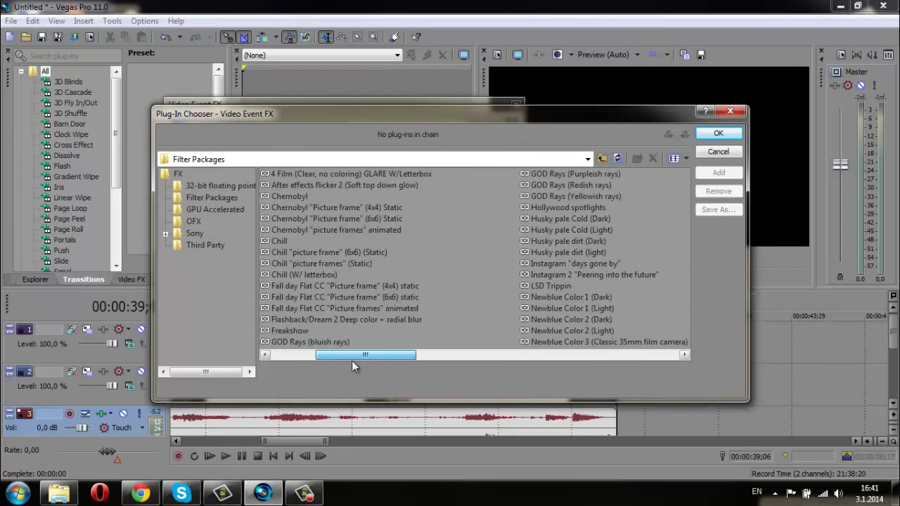
drag(354, 364, 507, 357)
click(583, 196)
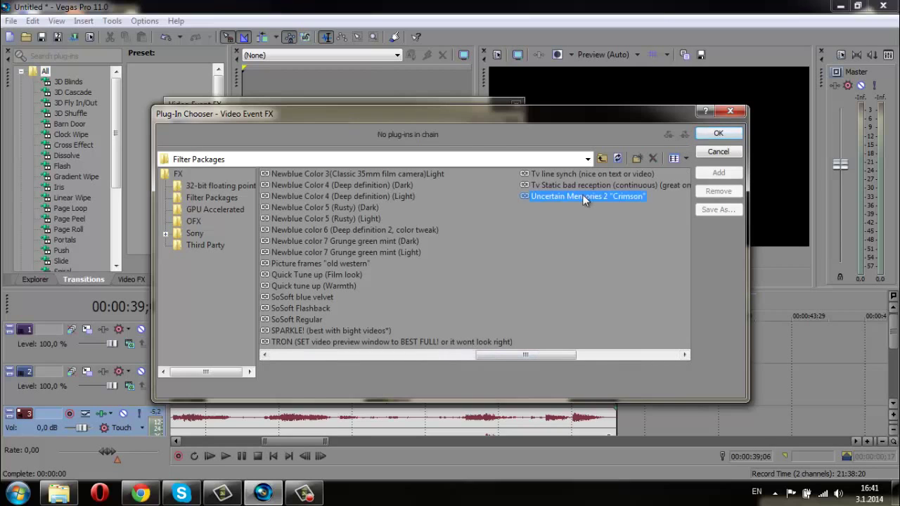
click(718, 173)
click(719, 132)
Step: At 00:00:37;08, try the Light Rays presets Moderate Bounded Spotlight and Moderate Light Rays, and disable the Light Rays effect
click(548, 399)
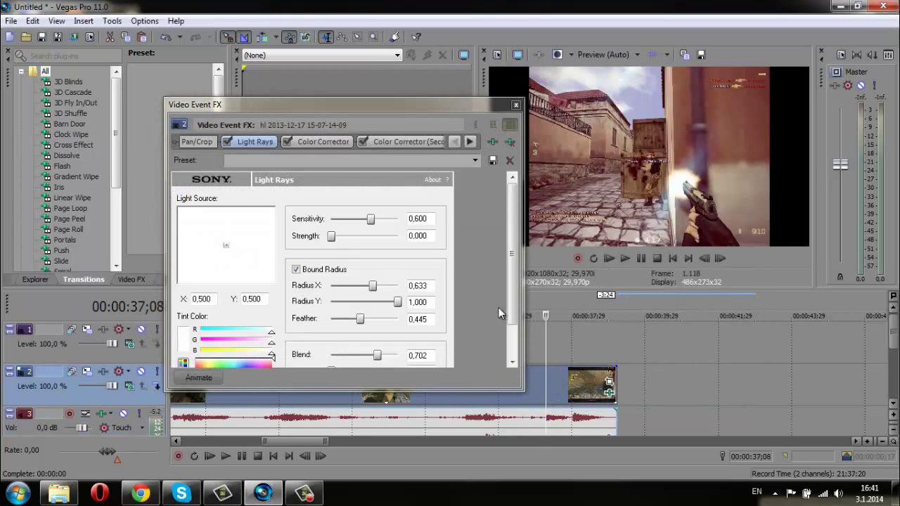
click(475, 160)
click(396, 201)
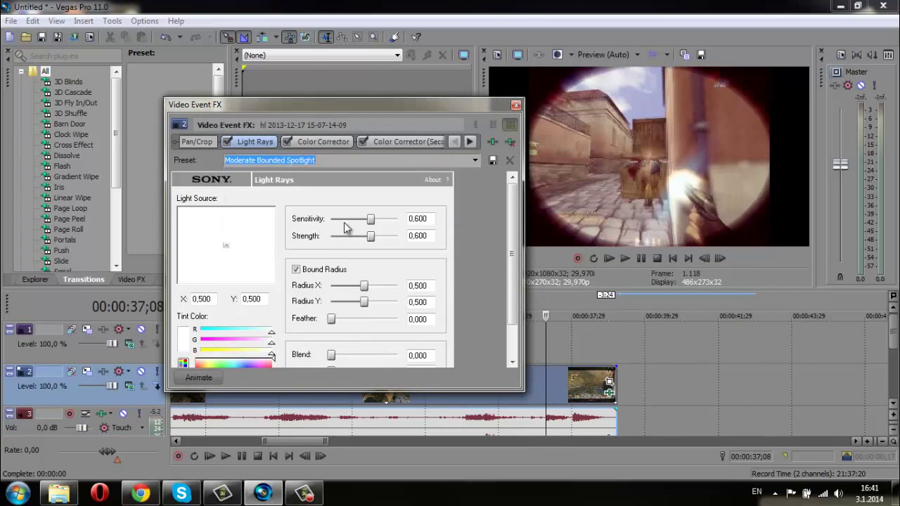
click(471, 162)
click(447, 178)
click(227, 141)
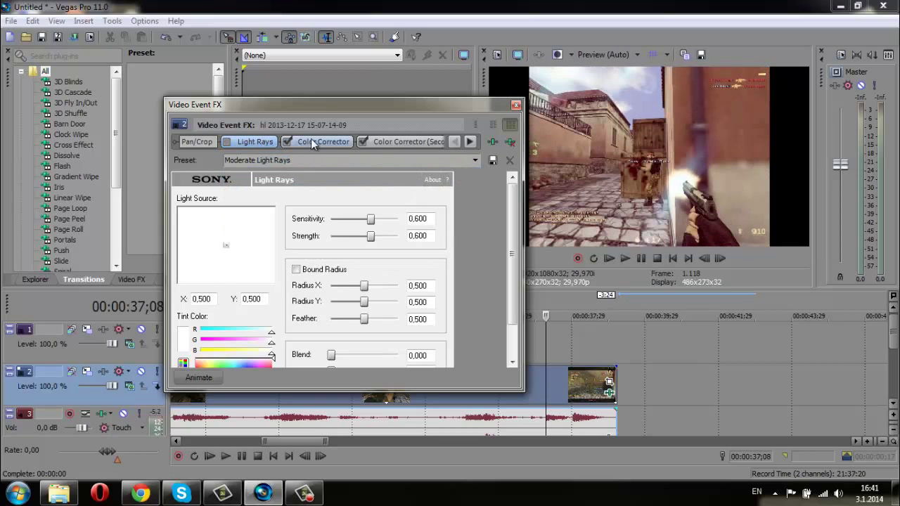
Step: Apply the CS FRAG preset to the third game clip's Color Corrector
click(323, 141)
click(475, 160)
click(356, 238)
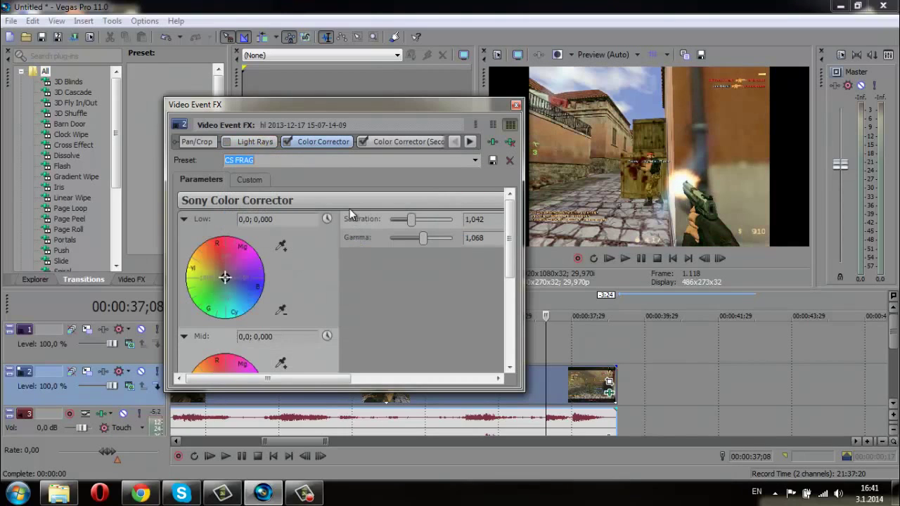
Step: Try the Color Corrector (Secondary) presets Invert Color, Desaturate Highs and Boost Mids, and apply Darken Mids to the third game clip
click(389, 141)
click(477, 161)
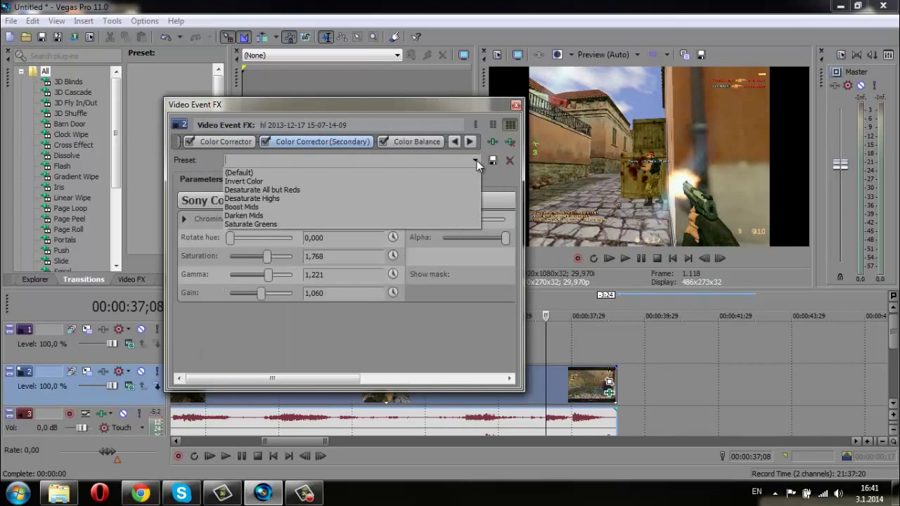
click(377, 216)
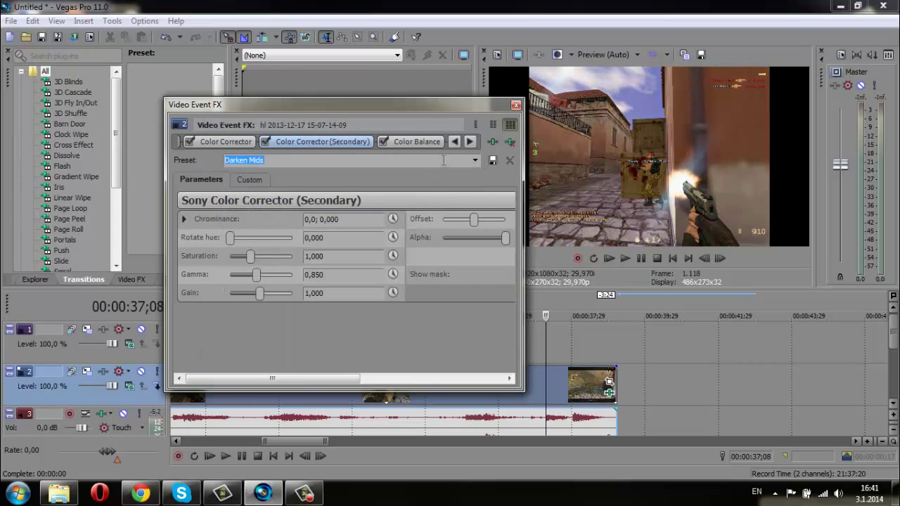
click(475, 160)
click(385, 202)
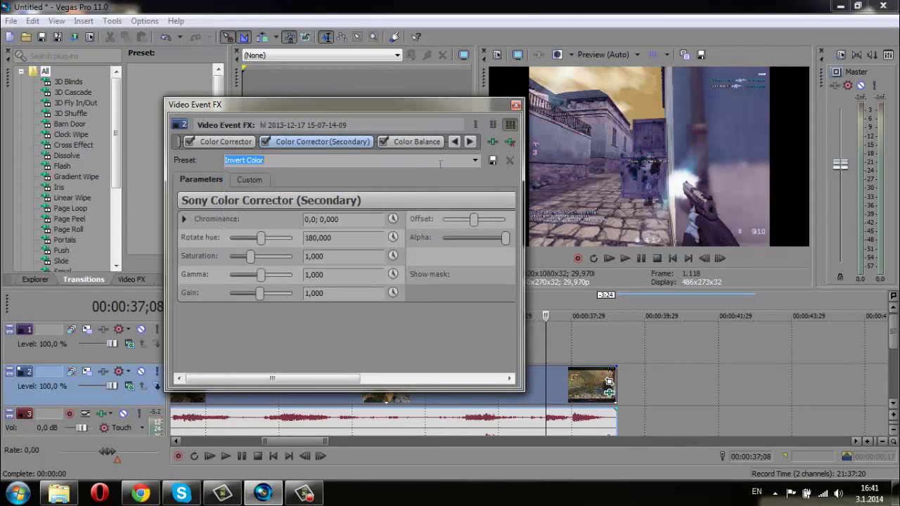
click(475, 160)
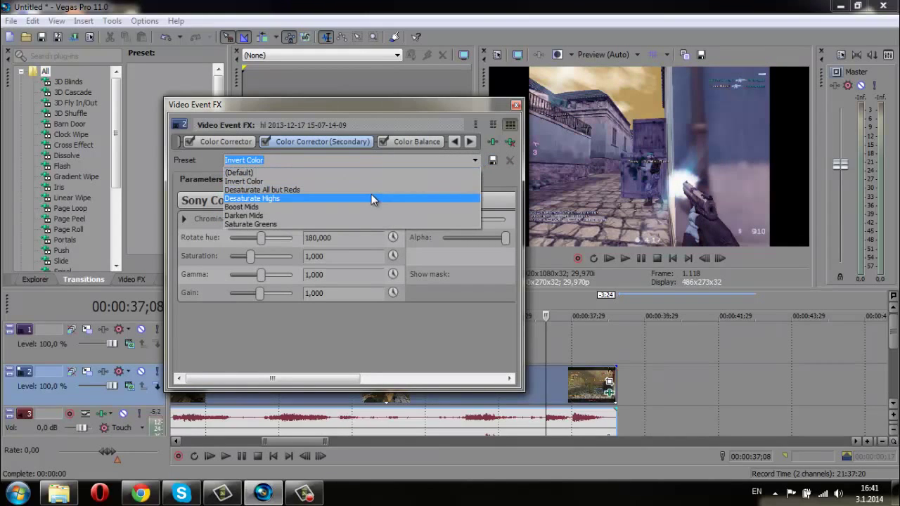
click(371, 196)
click(475, 160)
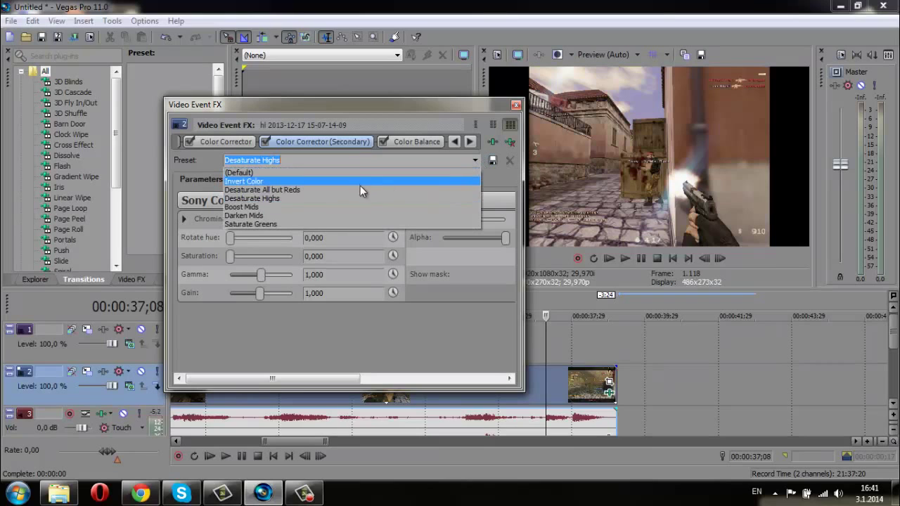
click(327, 209)
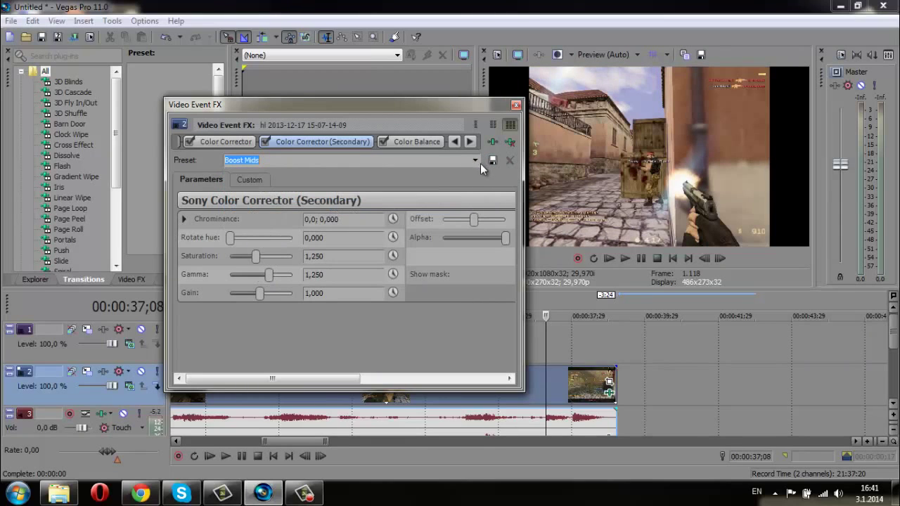
click(476, 160)
click(330, 203)
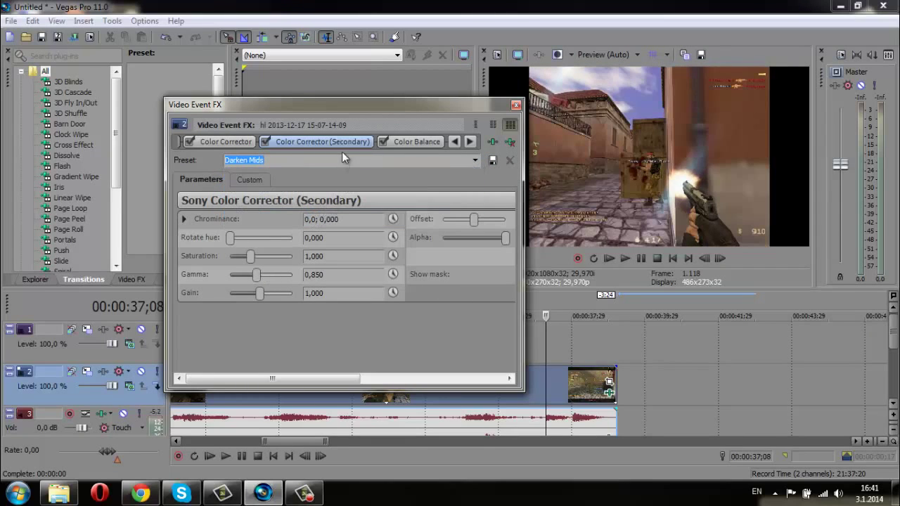
Step: Try the Color Balance presets Red Highlight and Green Midtones, and apply Red Midtones
click(407, 142)
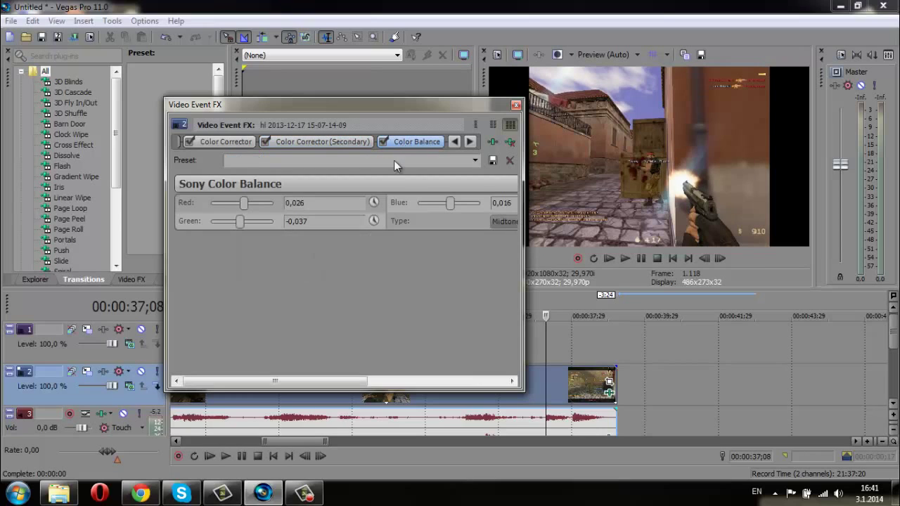
click(475, 161)
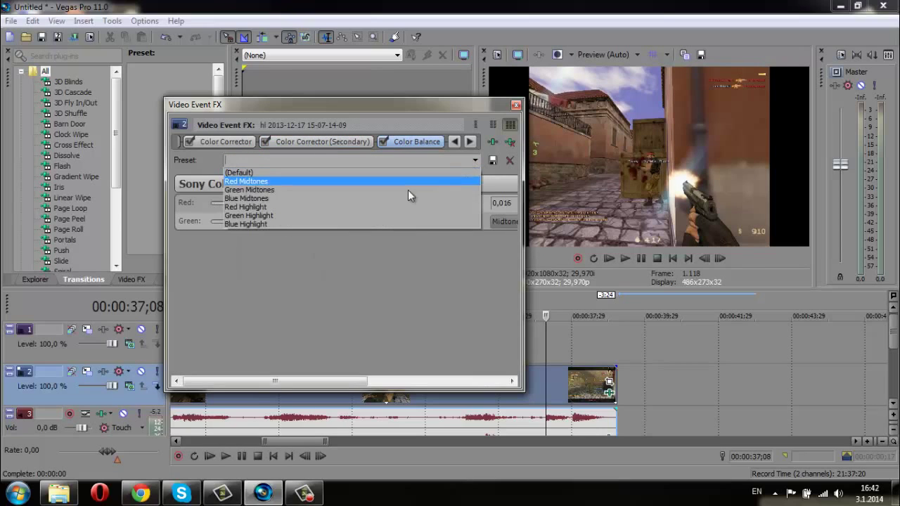
click(325, 207)
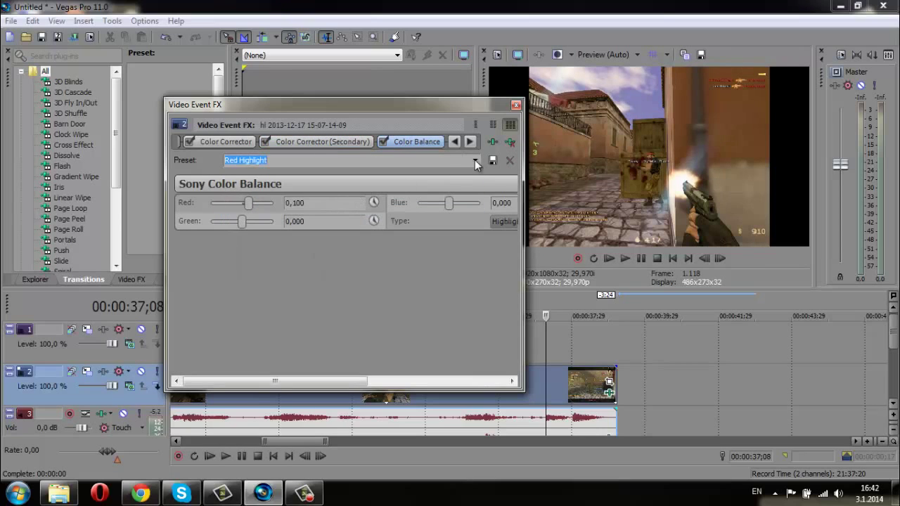
click(475, 161)
click(357, 192)
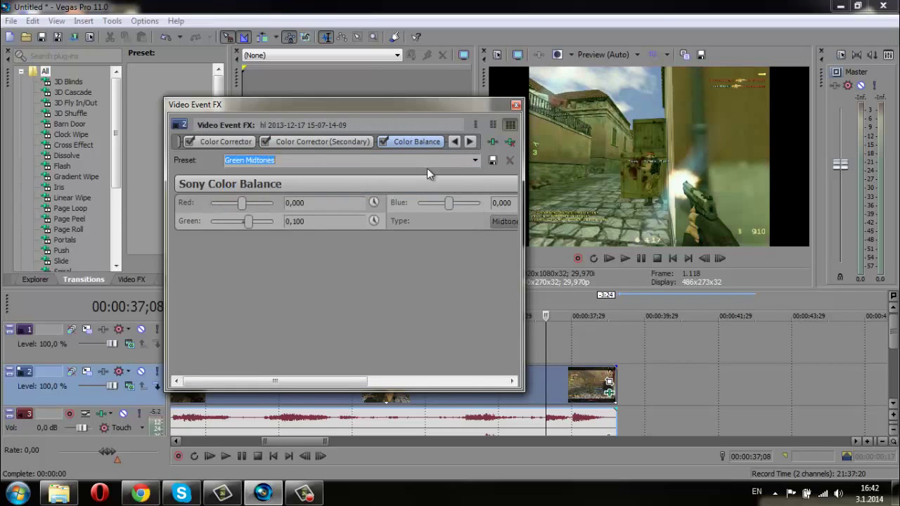
click(462, 161)
click(394, 182)
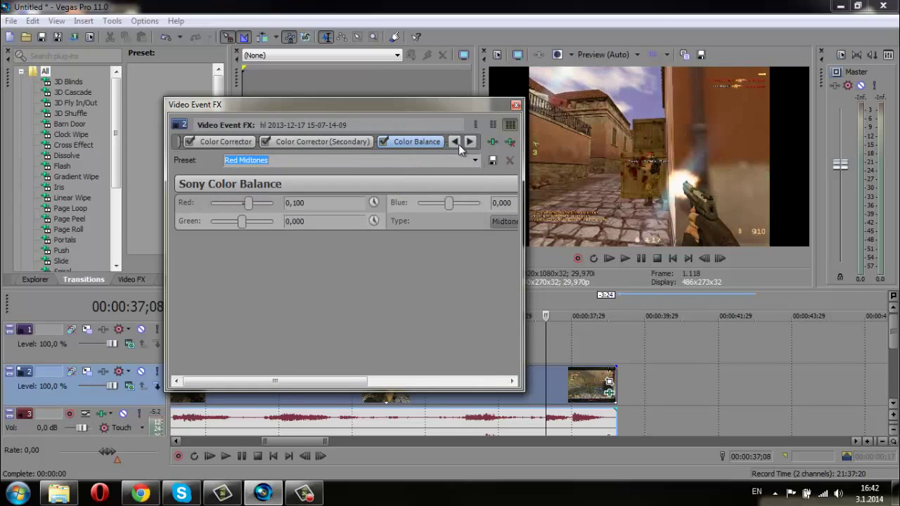
Step: Try the Gradient Map presets Red Light, Night Vision, Cool and Sunset, and disable the Gradient Map effect
click(288, 142)
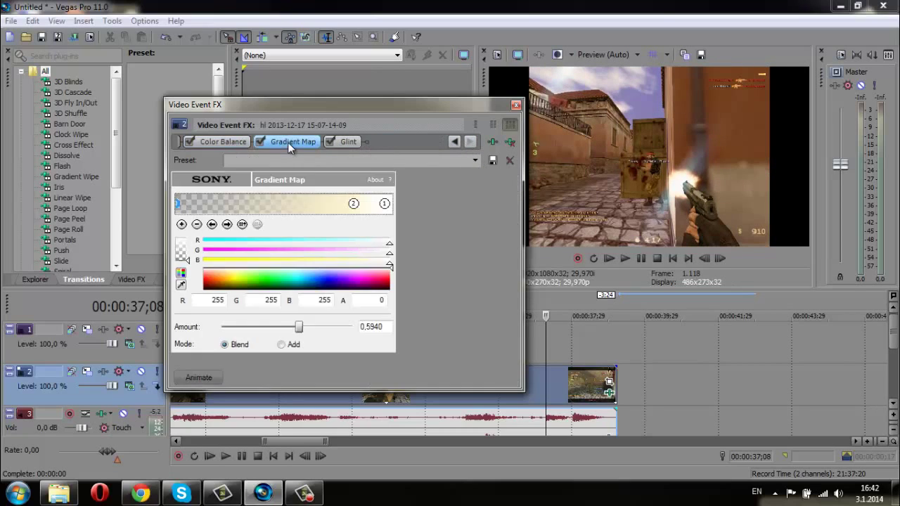
click(476, 160)
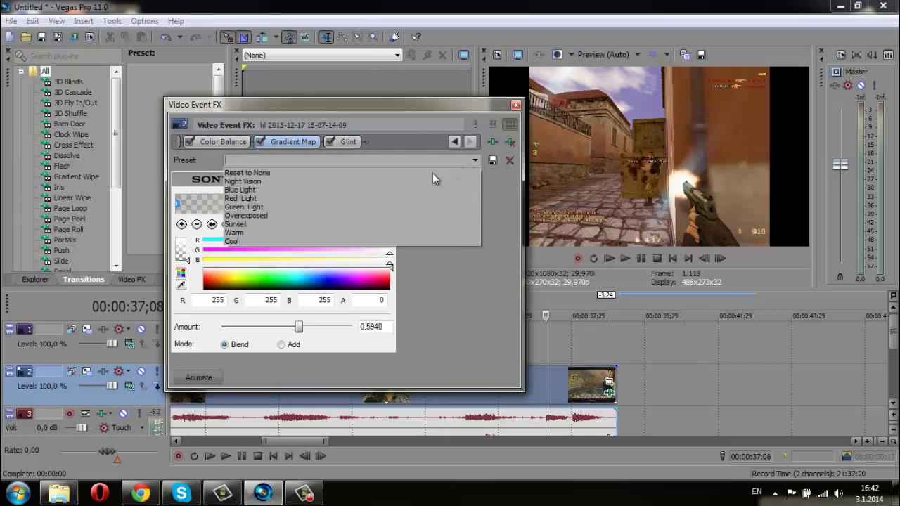
click(314, 201)
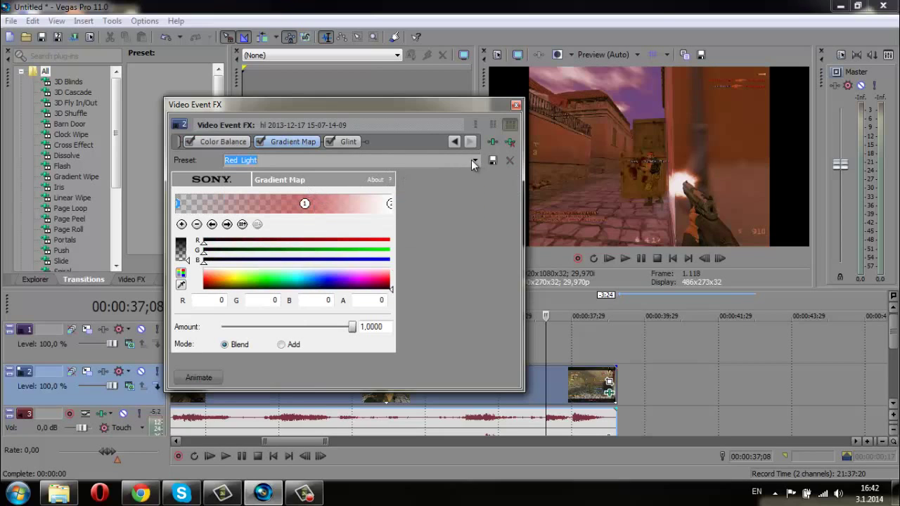
click(474, 160)
click(340, 181)
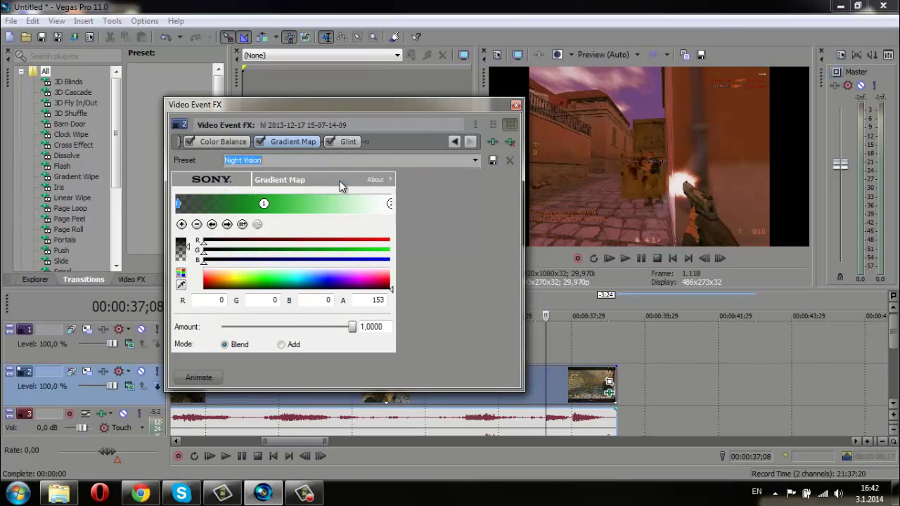
click(476, 160)
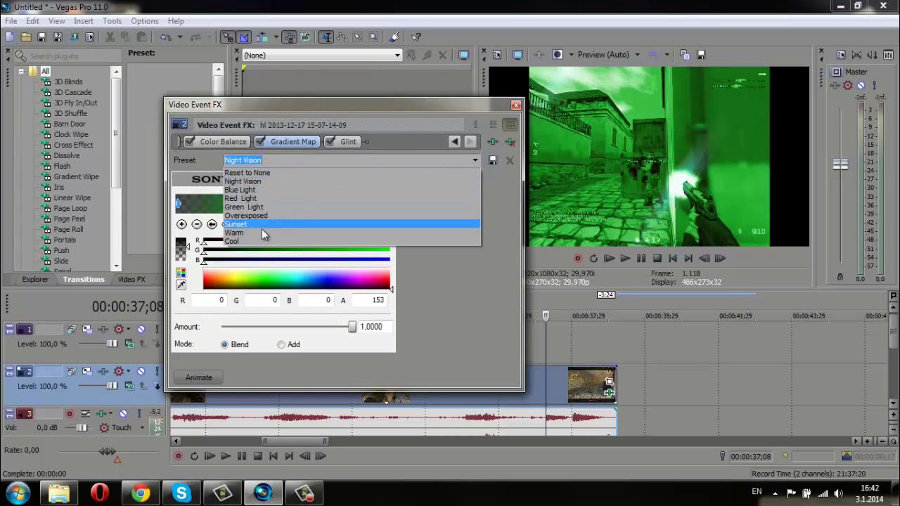
click(253, 241)
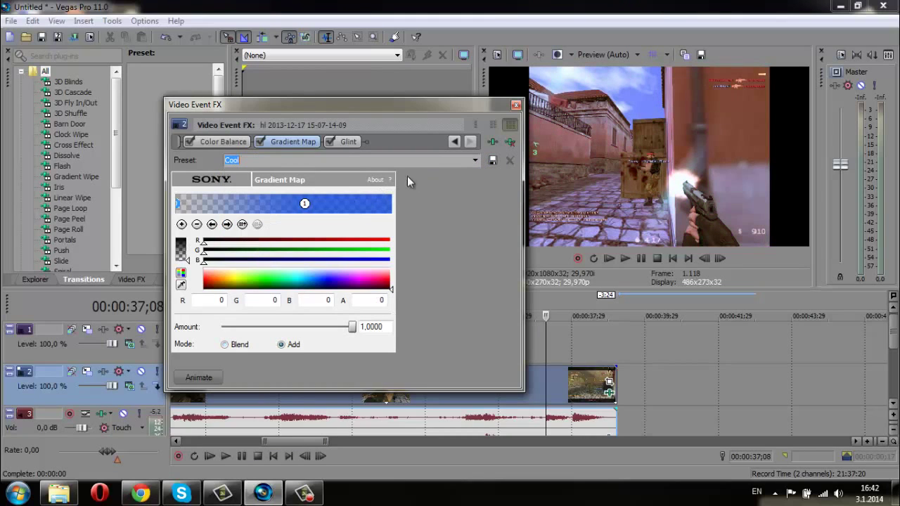
click(477, 159)
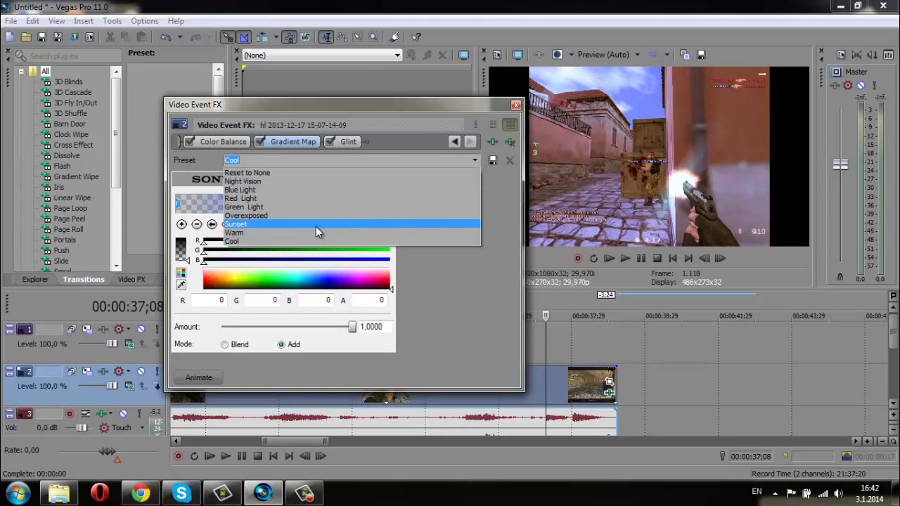
click(315, 227)
click(260, 142)
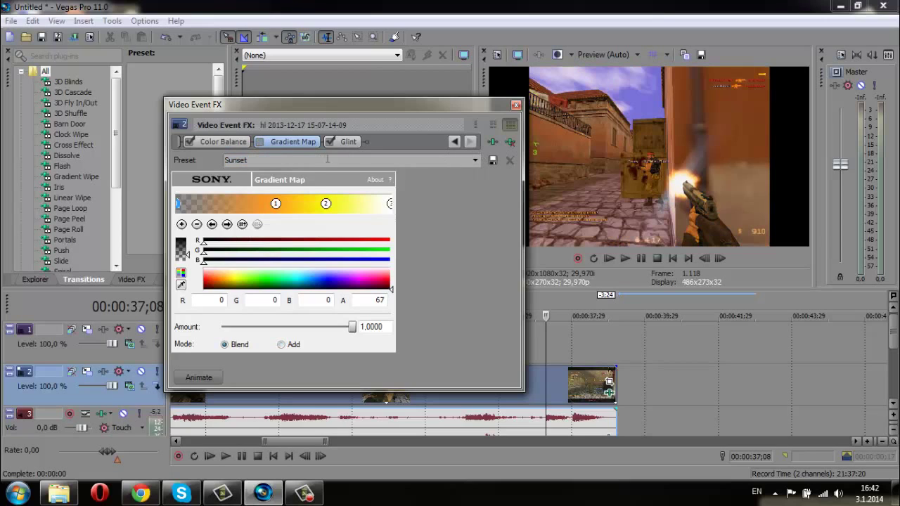
Step: Set the Glint effect to the Sparkle preset and close the clip's effect settings
click(349, 142)
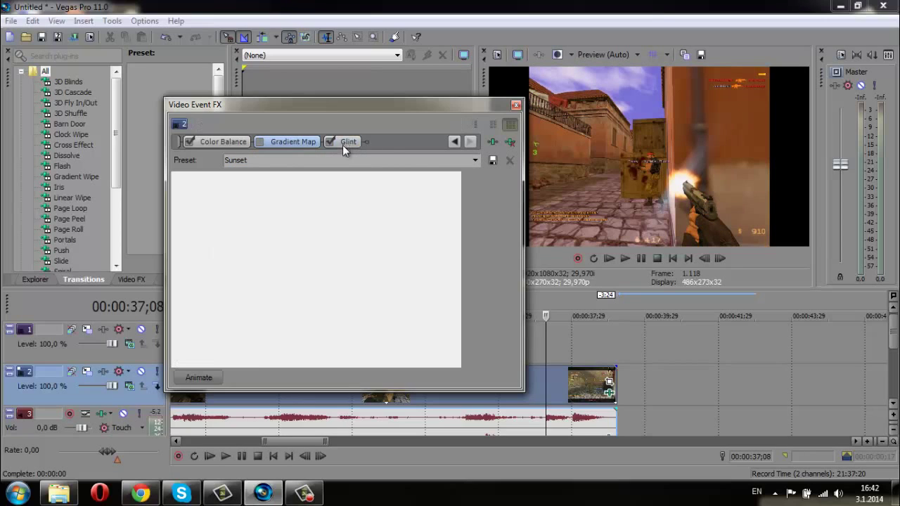
click(475, 160)
click(474, 160)
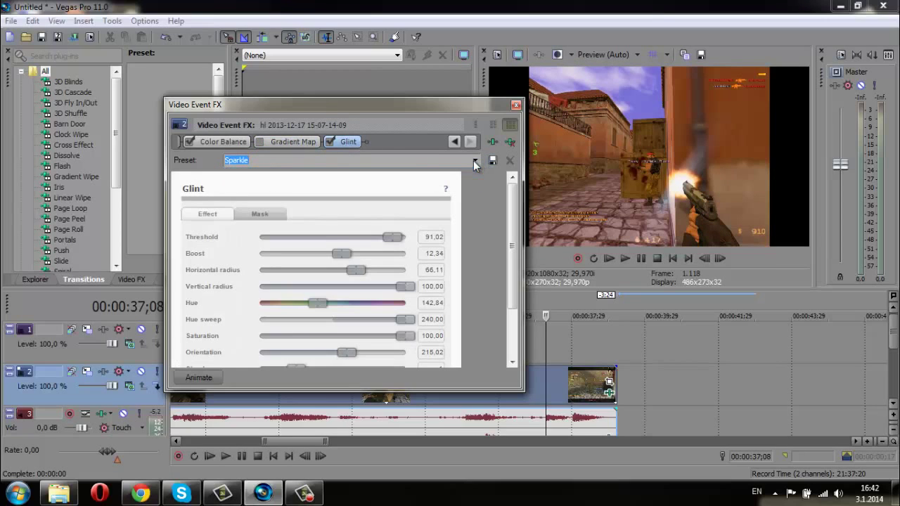
click(515, 105)
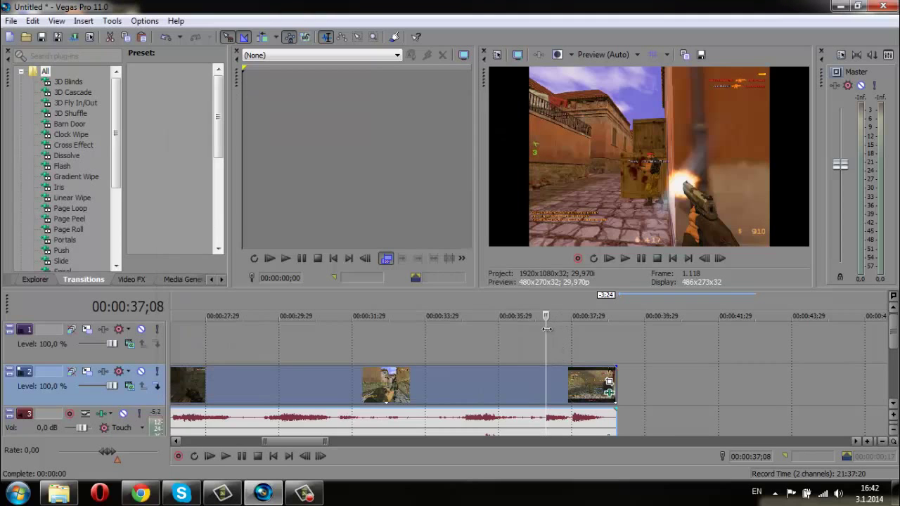
Step: Play the timeline from 00:00:23;24 to review the third game clip with its color effects
drag(546, 329, 294, 360)
drag(445, 381, 428, 380)
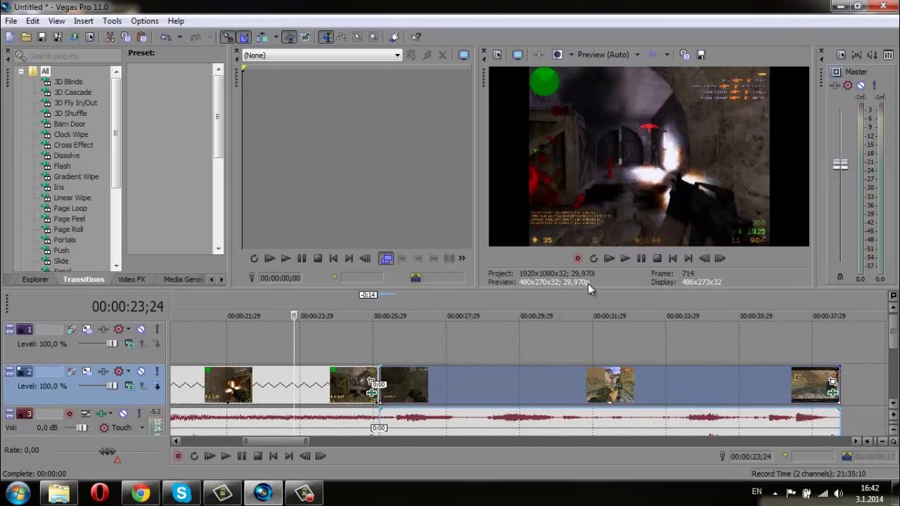
click(625, 259)
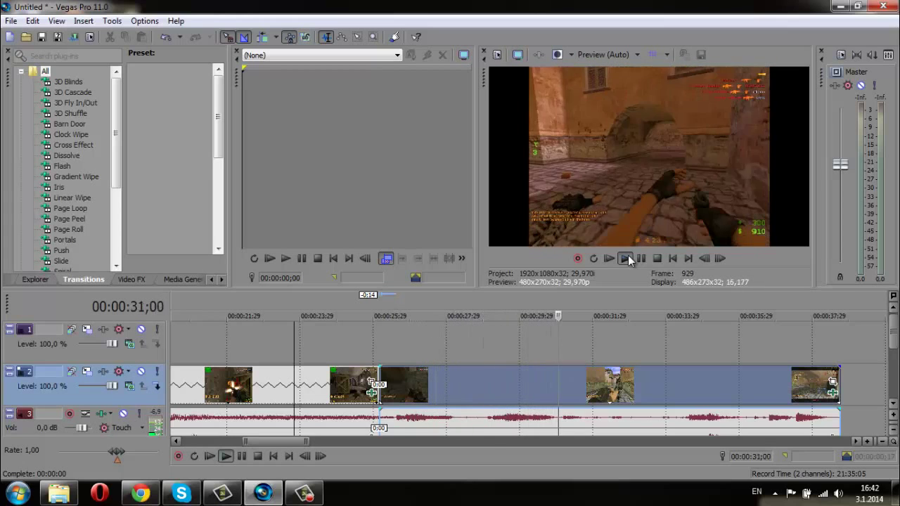
click(640, 258)
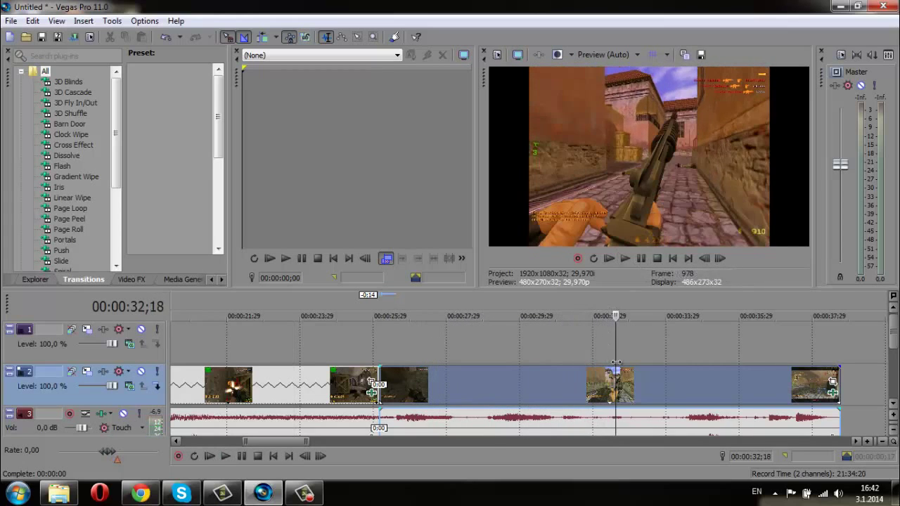
Step: Cut the section from 00:00:30;22 to 00:00:36;13 out of the third game clip and move the remaining end piece over to close the gap
drag(618, 347, 576, 354)
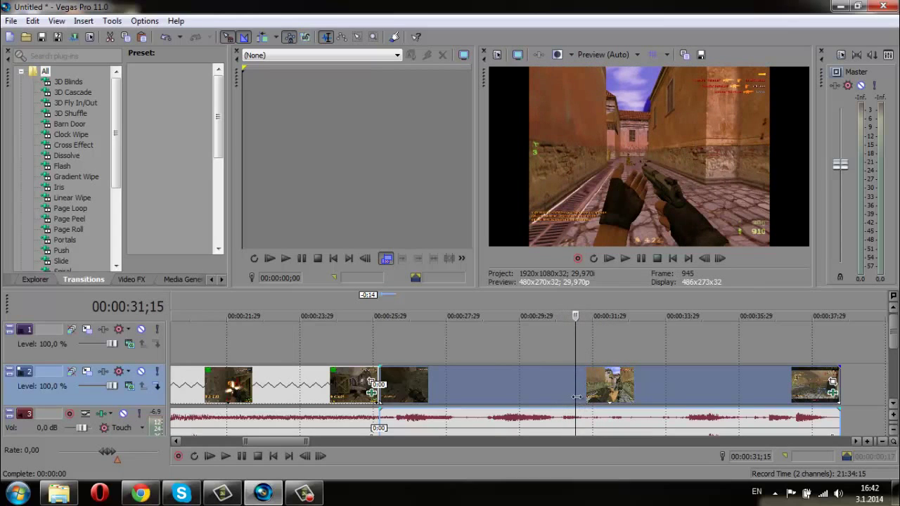
drag(573, 397, 547, 401)
click(547, 430)
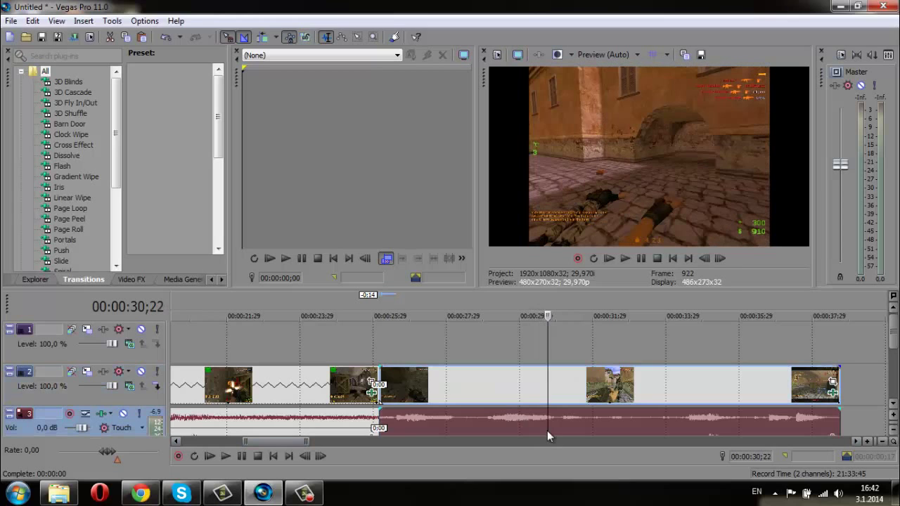
key(s)
drag(546, 350, 749, 357)
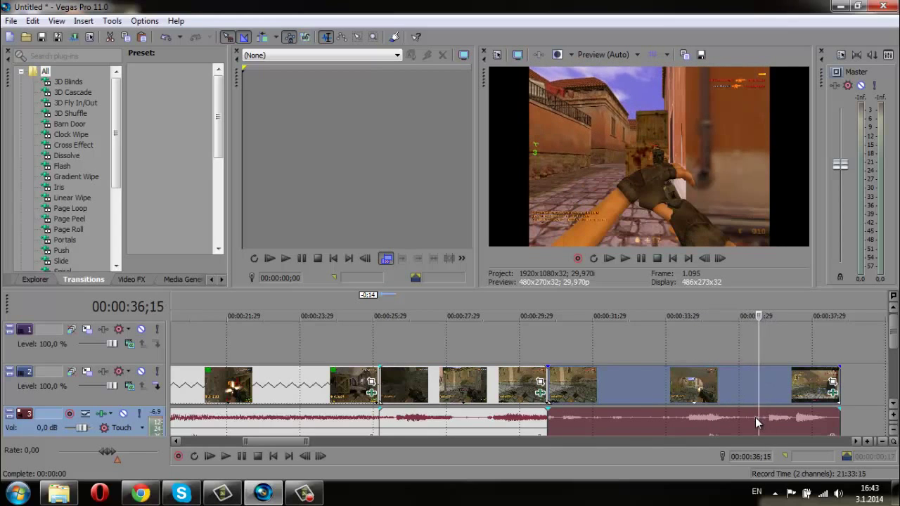
key(s)
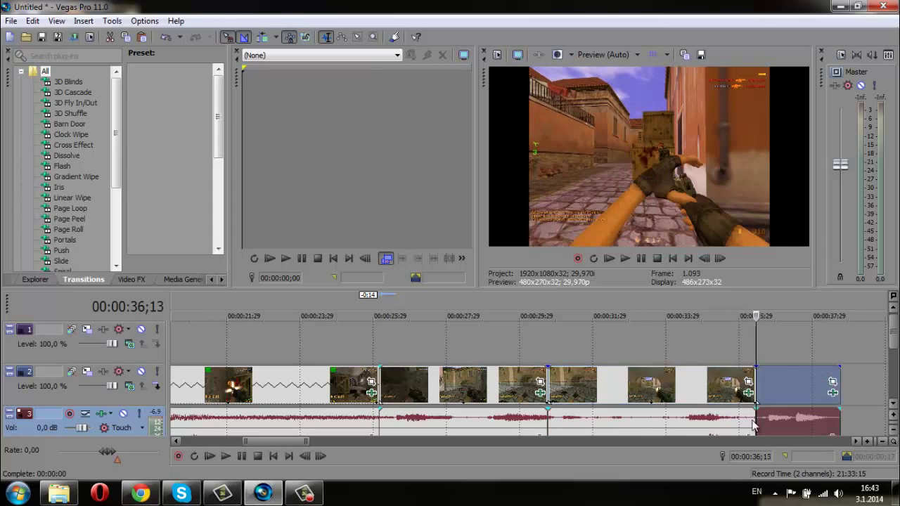
click(699, 425)
key(Delete)
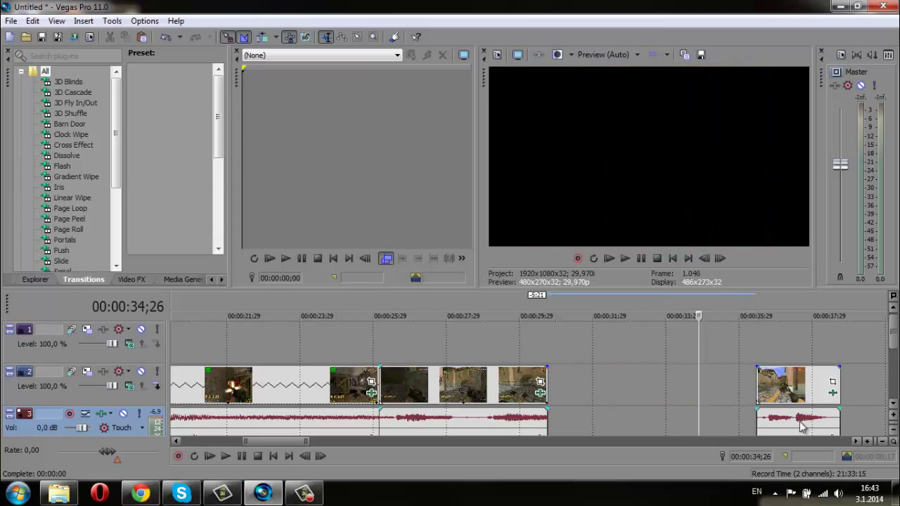
drag(799, 422, 562, 396)
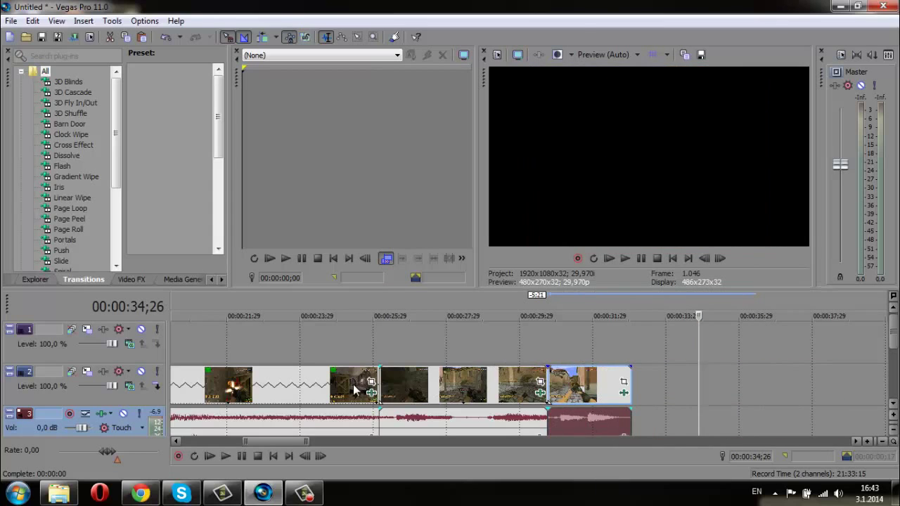
Step: Play from the end of the second game clip through the shortened third clip to check the cut
click(353, 394)
click(625, 259)
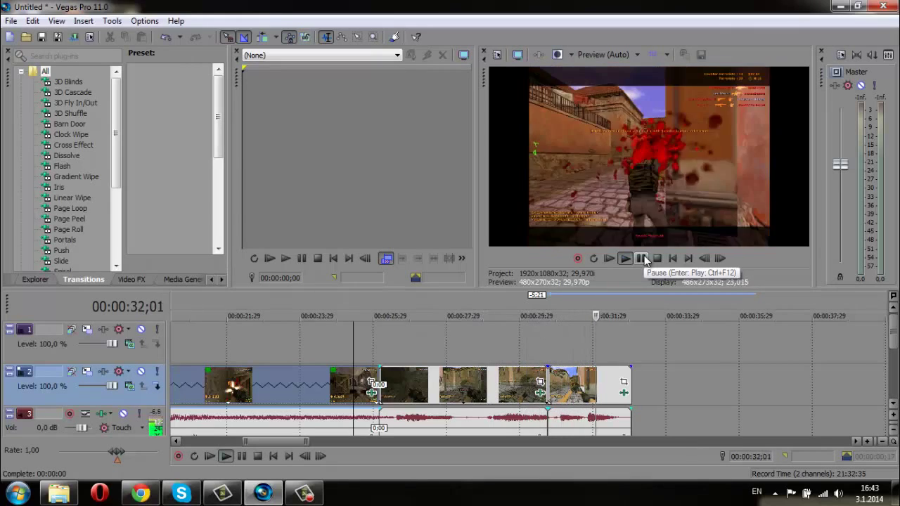
click(642, 259)
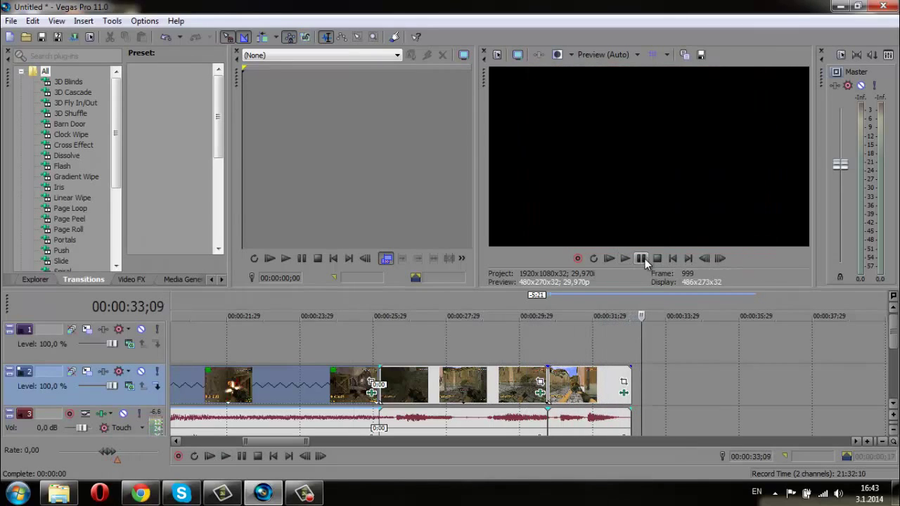
Step: Split the background music at 00:00:38;21, past the end of the last game clip, and delete the rest of the song
click(637, 328)
drag(893, 343, 889, 362)
scroll(677, 410, down, 6)
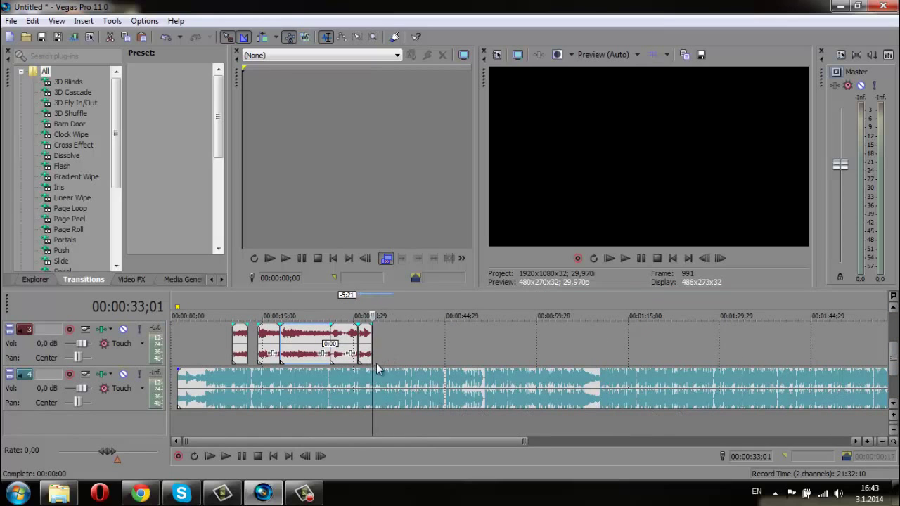
scroll(383, 371, up, 3)
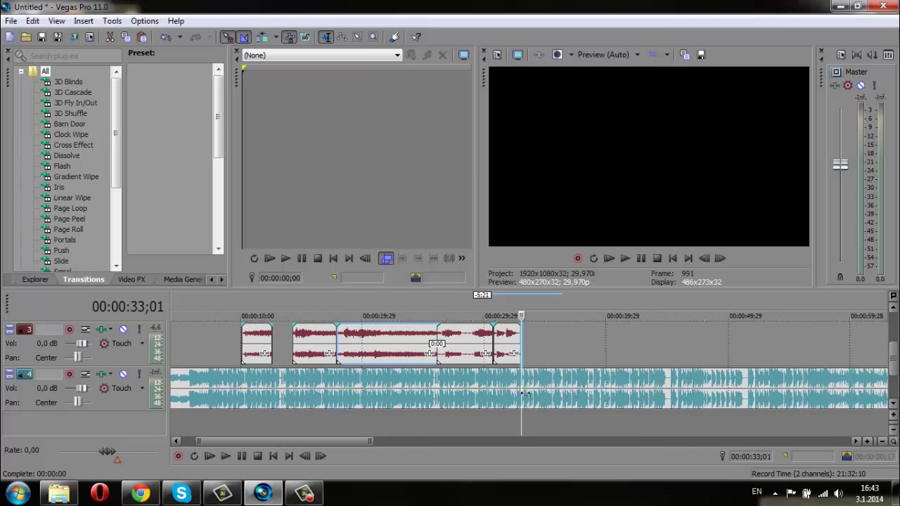
drag(521, 392, 585, 395)
double_click(585, 395)
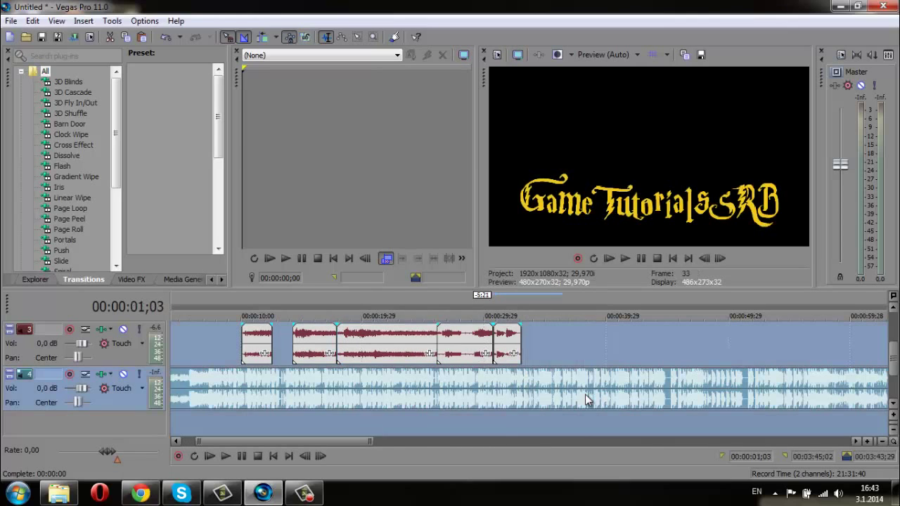
click(521, 336)
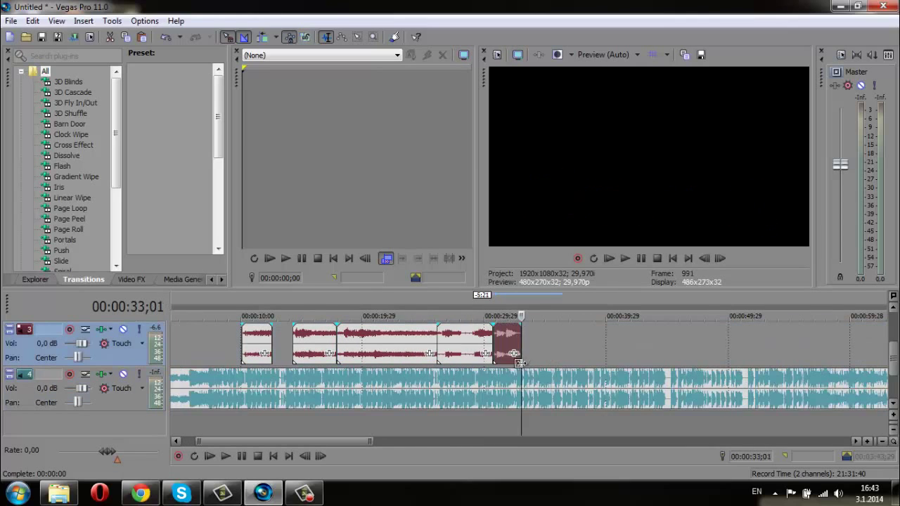
key(space)
drag(532, 387, 592, 389)
click(592, 390)
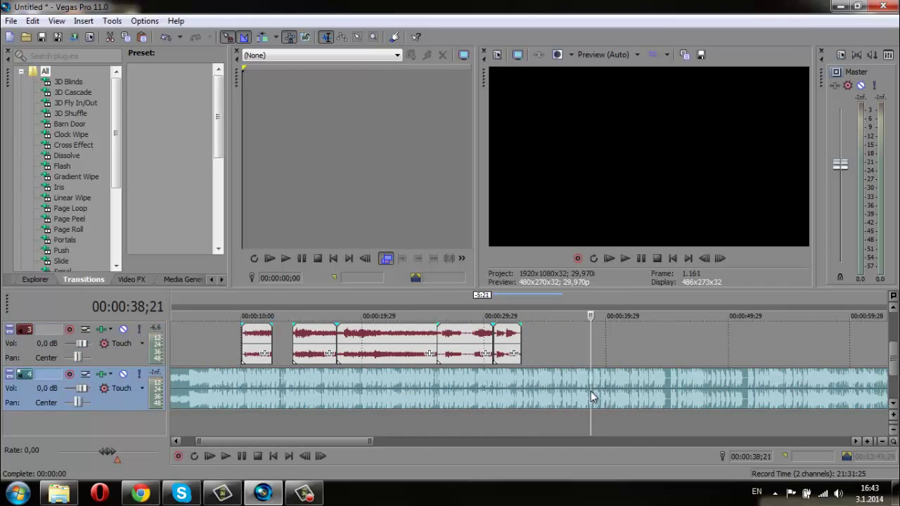
key(s)
click(618, 391)
key(Delete)
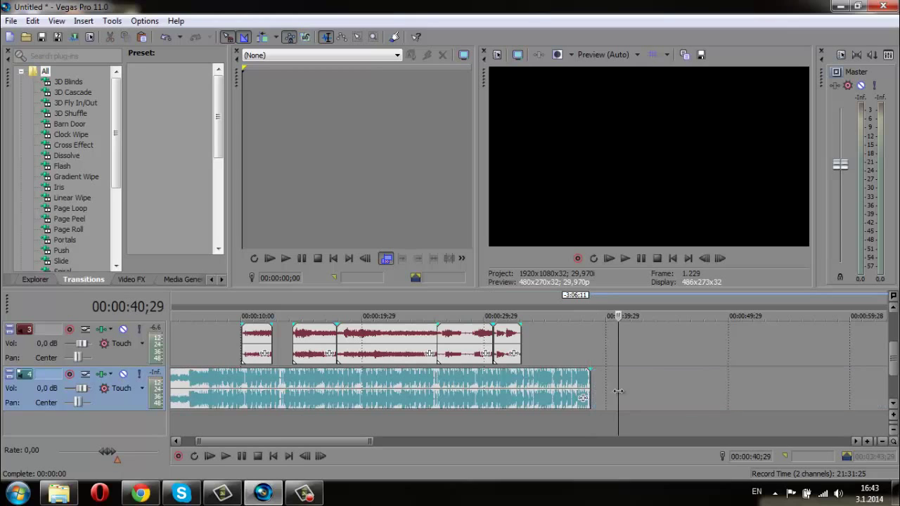
Step: Play the timeline to about 00:00:34;00 to hear how the music continues past the last game clip
scroll(508, 355, up, 2)
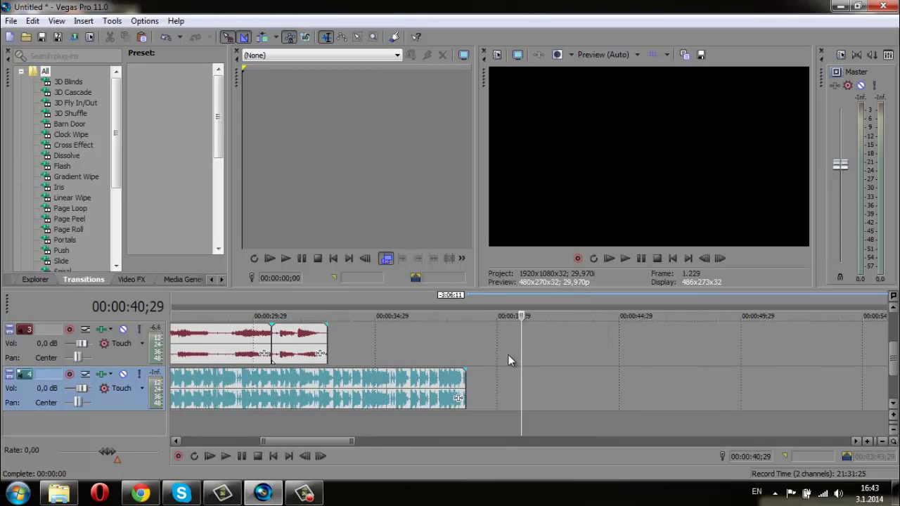
click(610, 259)
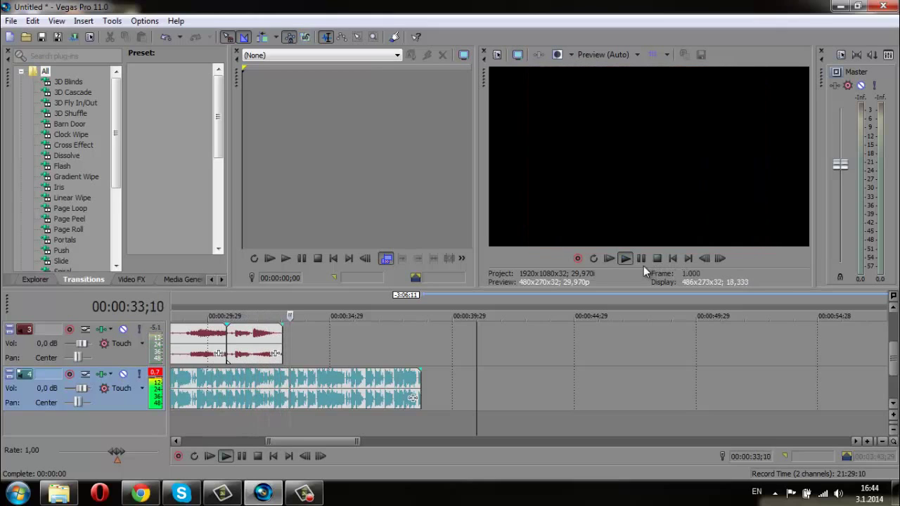
click(641, 259)
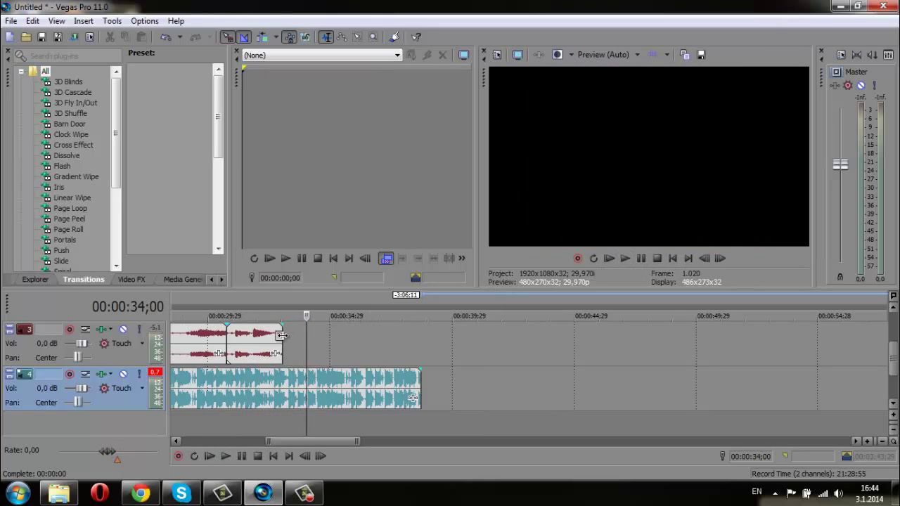
Step: Trim the background music to end at 00:00:33;19, just after the last game clip, deleting the leftover piece
drag(307, 331, 292, 331)
scroll(291, 352, left, 3)
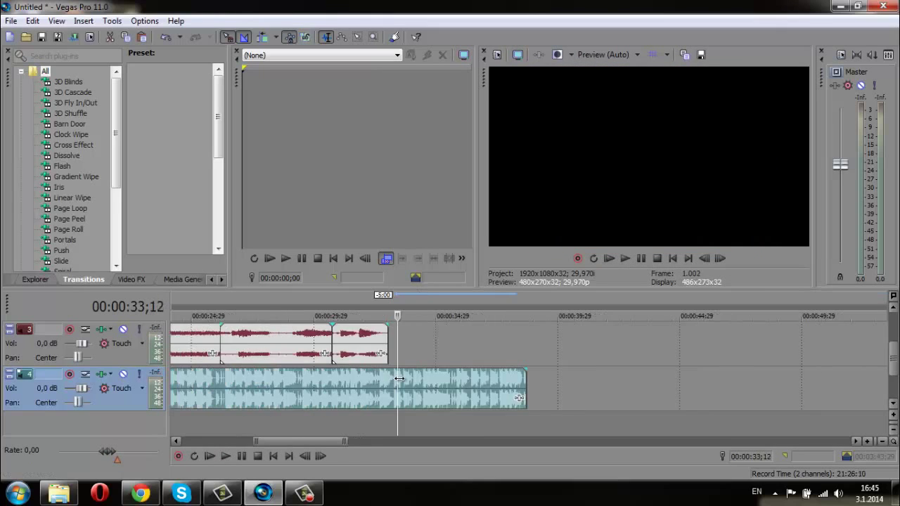
drag(396, 379, 402, 380)
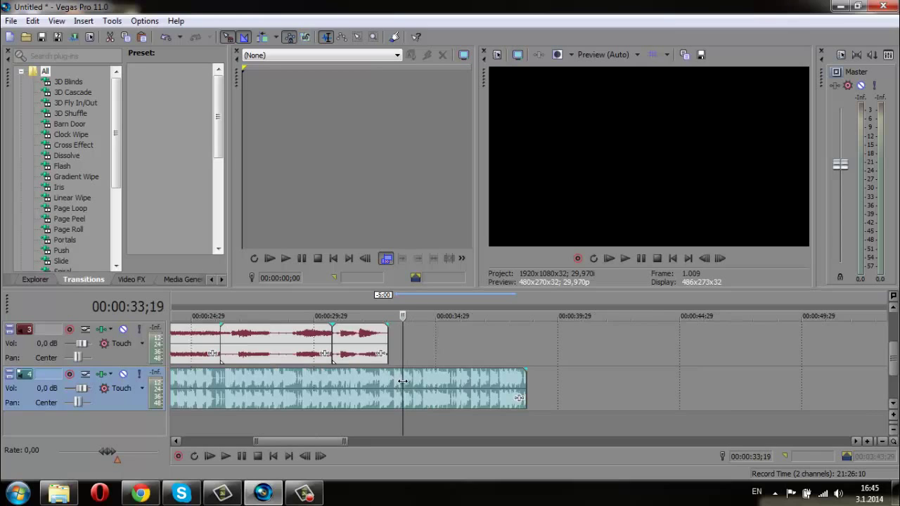
key(s)
key(Delete)
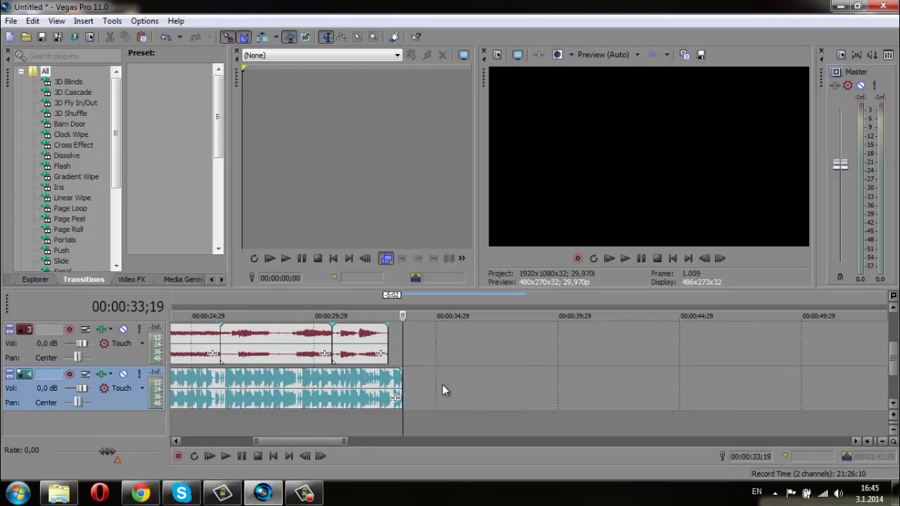
Step: Add a fade-out about 2.3 seconds long to the end of the music and play from 00:00:28;29 to check it
drag(401, 370, 346, 370)
click(290, 351)
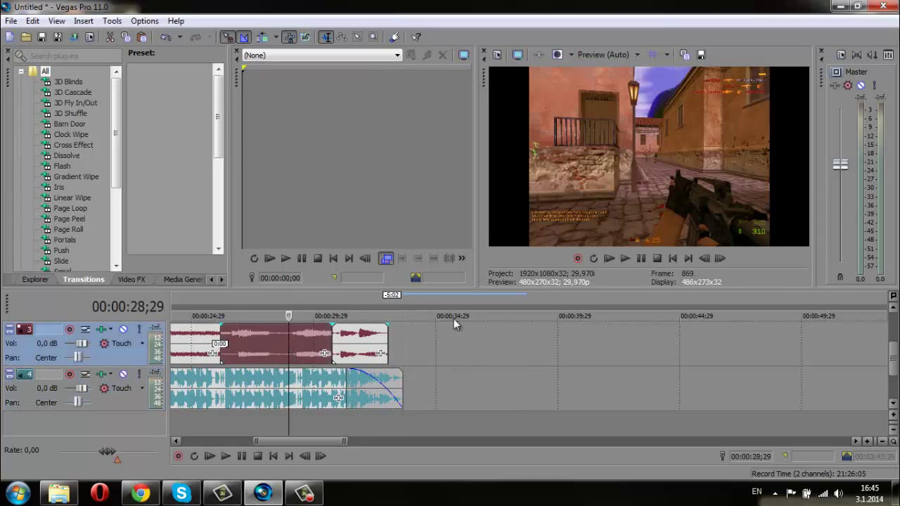
click(628, 257)
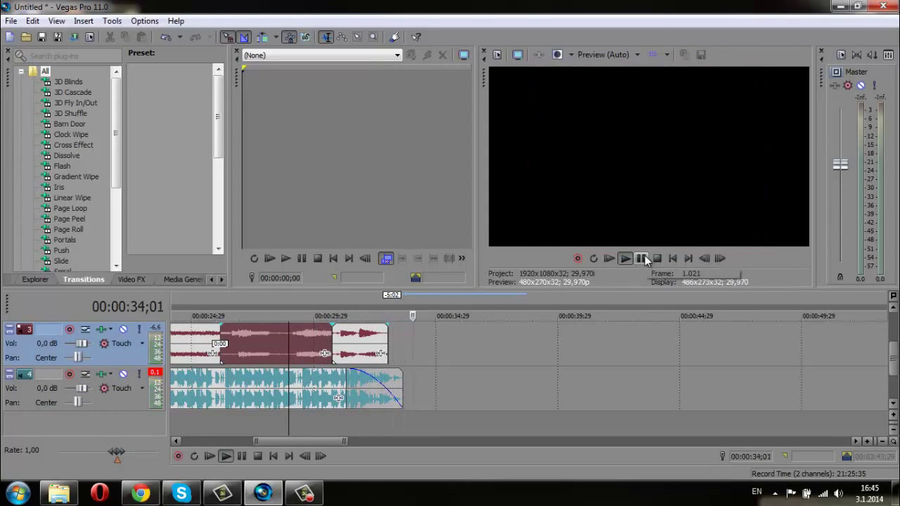
click(656, 258)
Step: Set the loop region to span the whole project from 00:00:00;00 to 00:00:33;19
scroll(618, 381, down, 5)
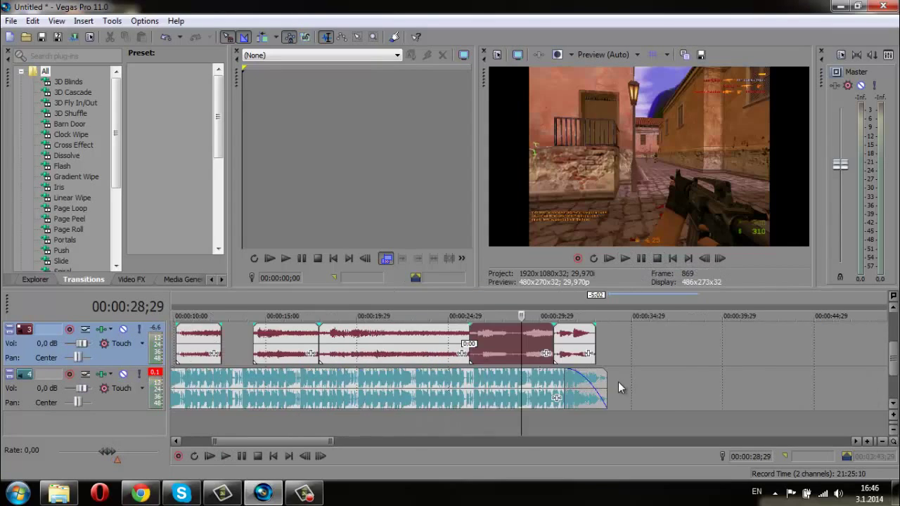
scroll(541, 404, up, 3)
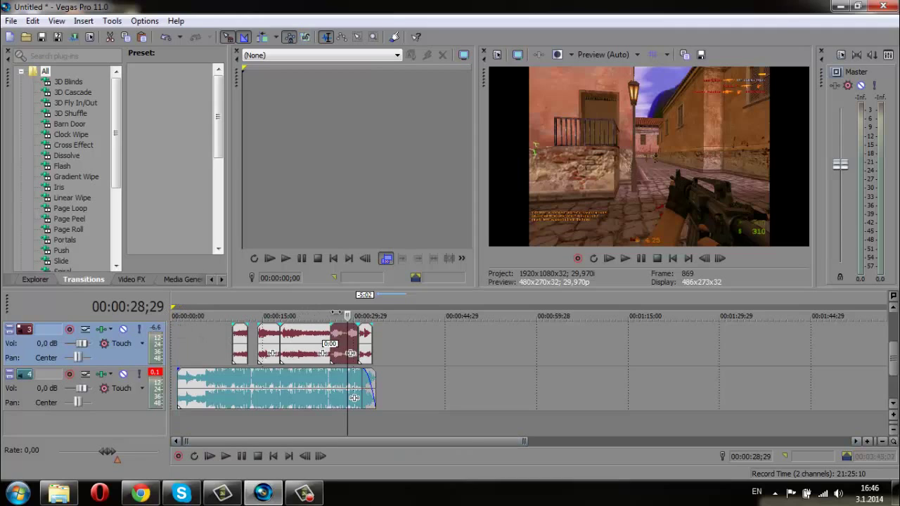
double_click(174, 314)
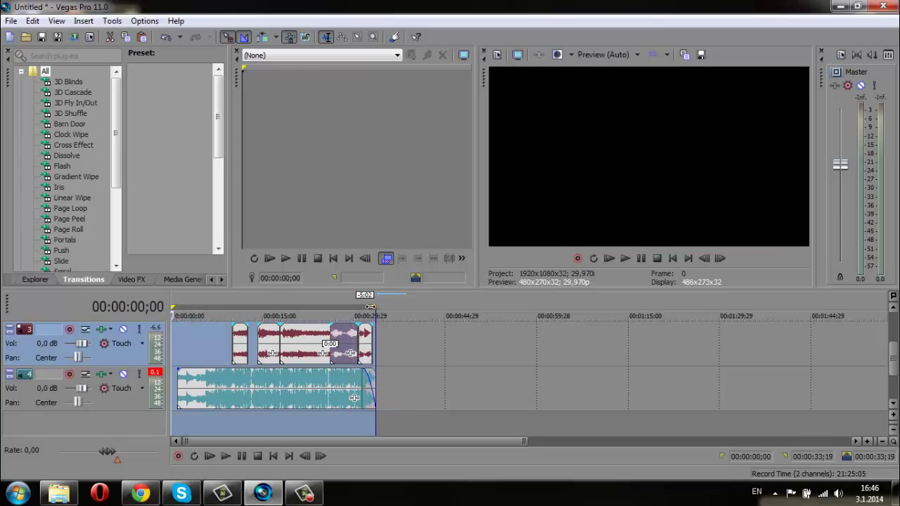
drag(376, 309, 376, 310)
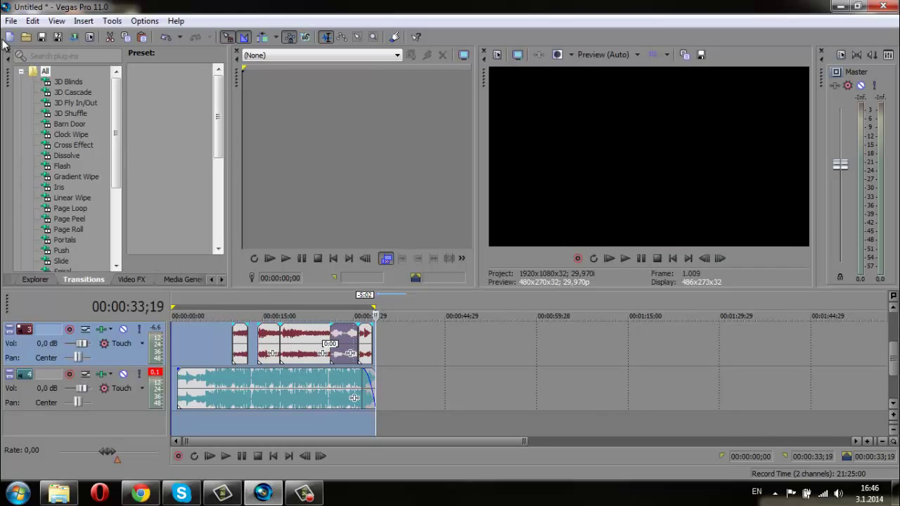
Step: Render the loop region as vUKELa in Windows Media Video V11 format with the Youtube HD 720p template
click(10, 20)
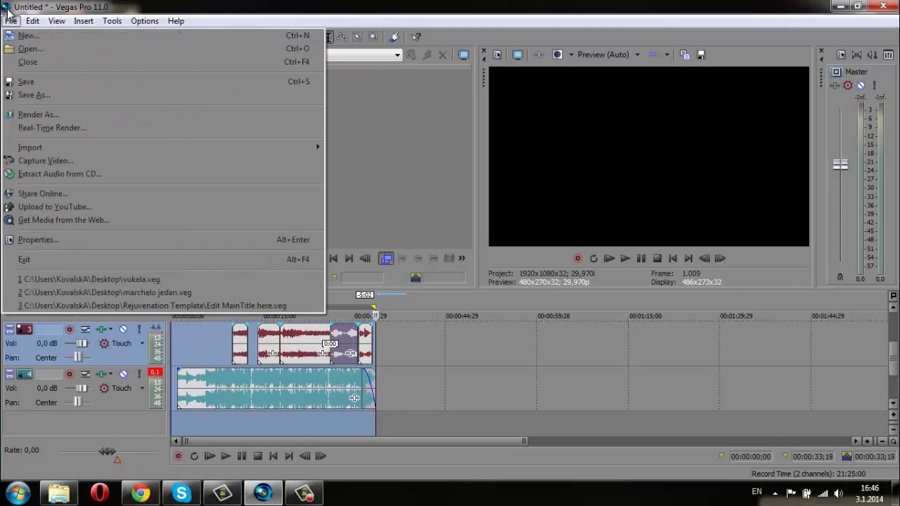
click(39, 116)
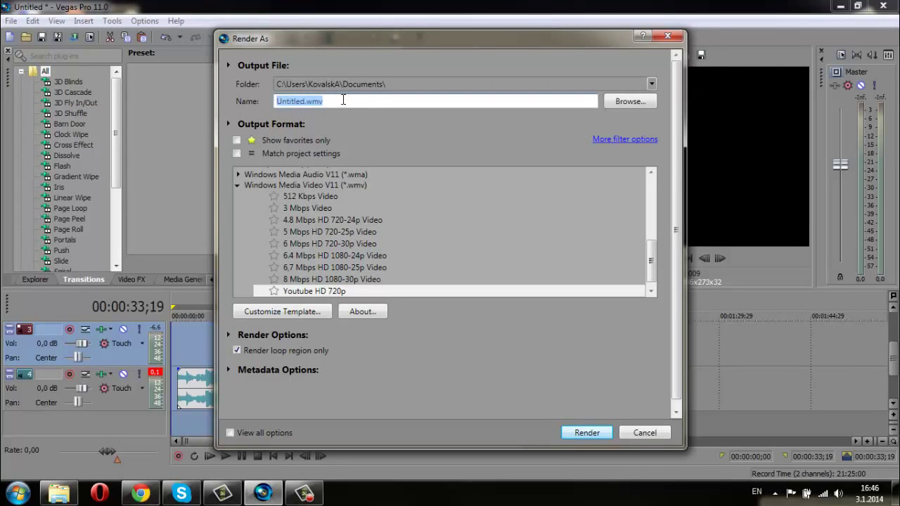
text(vUKELa)
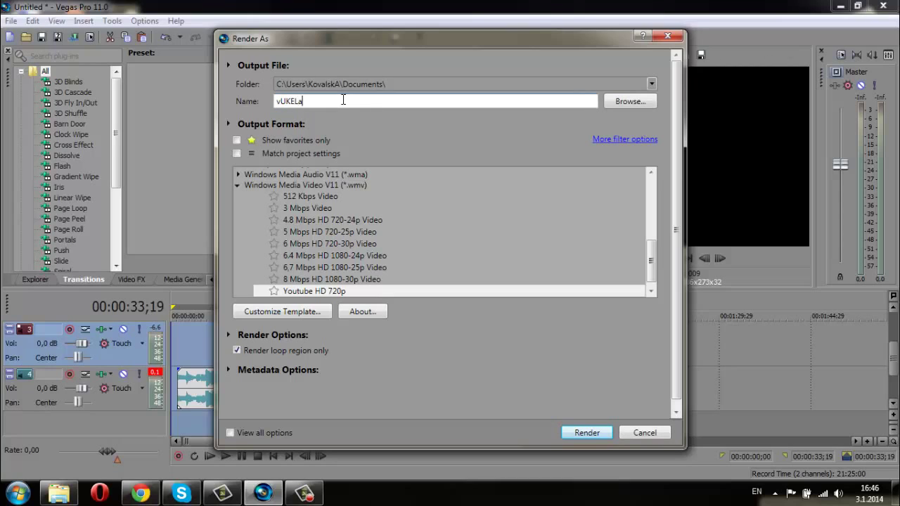
key(Caps_Lock)
drag(352, 36, 627, 35)
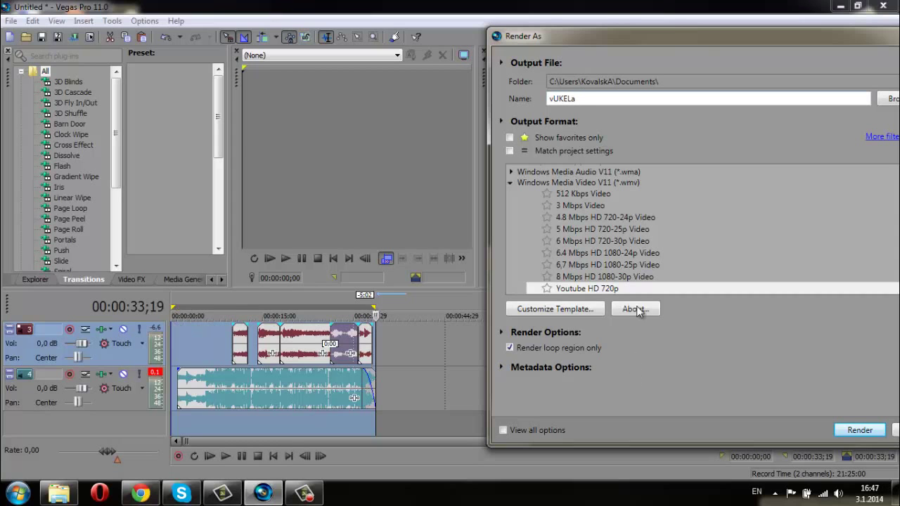
drag(672, 29, 422, 24)
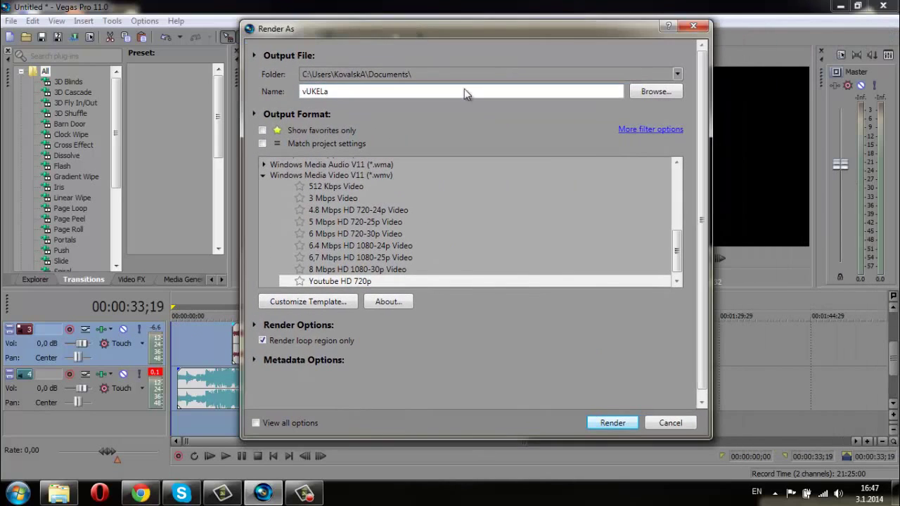
click(625, 424)
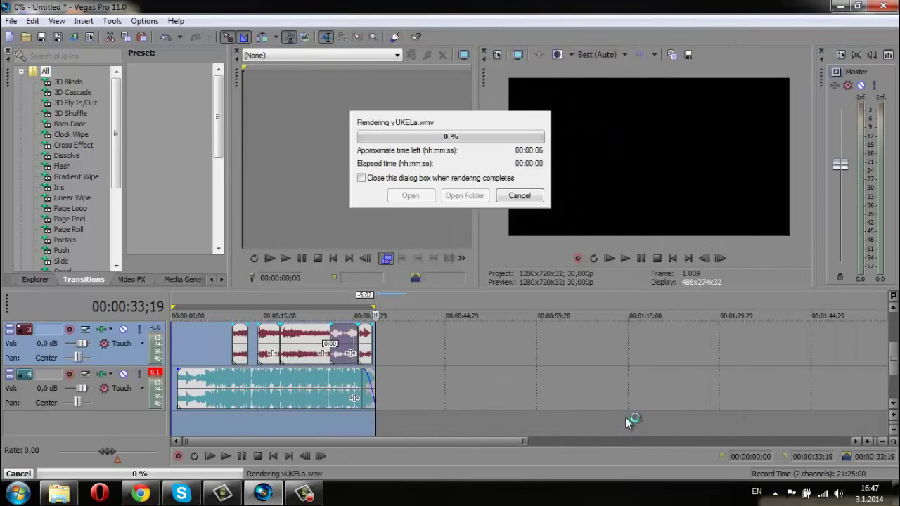